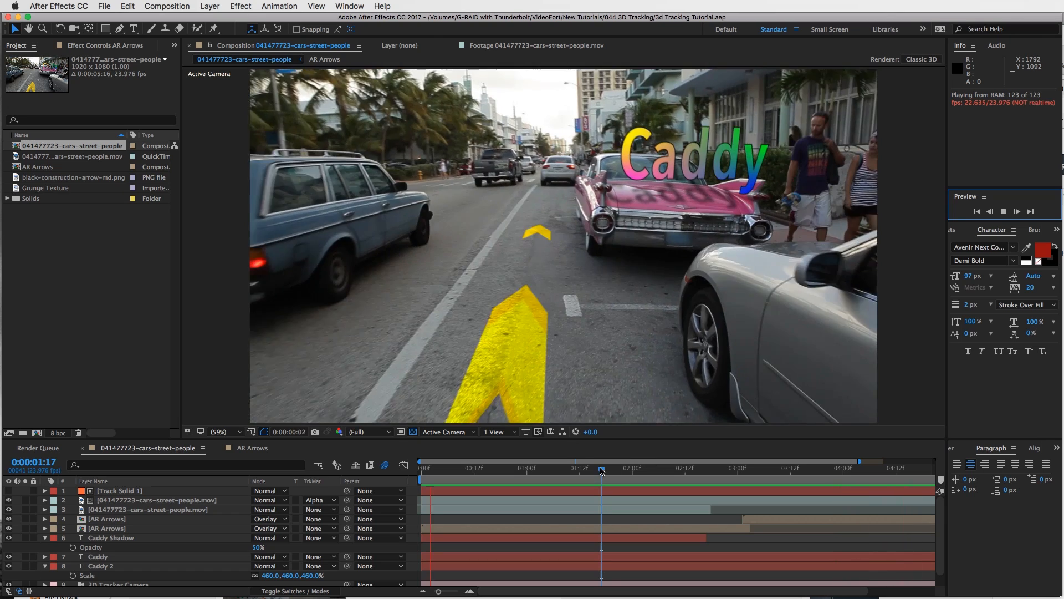
# - Create a new composition from the 041477723-cars-street-people.mov footage and play a short preview of it
pyautogui.press('space')
pyautogui.moveTo(594, 470); pyautogui.dragTo(562, 471)
pyautogui.click(41, 159)
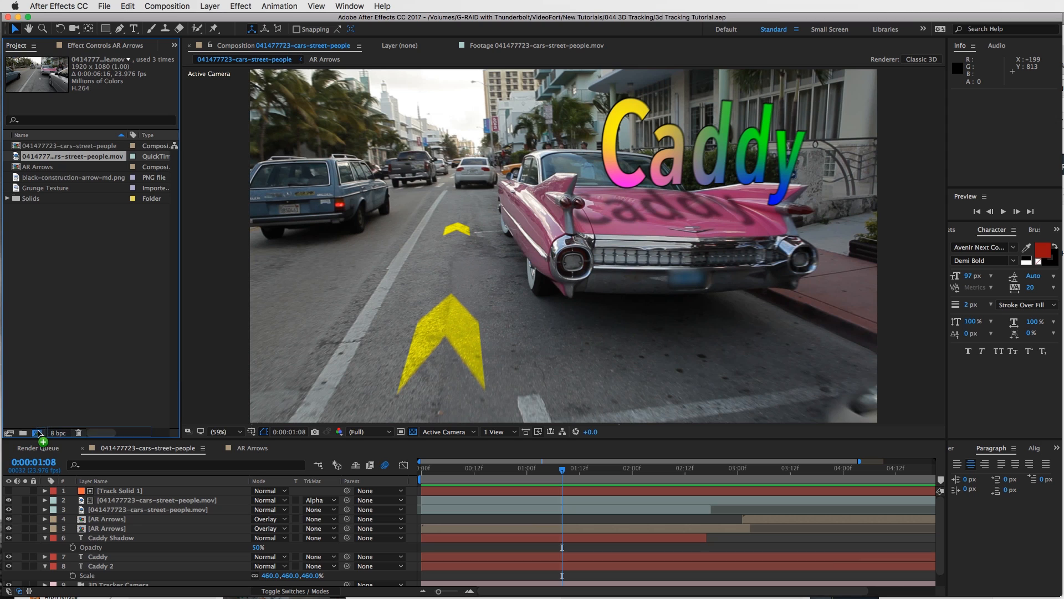
pyautogui.click(37, 433)
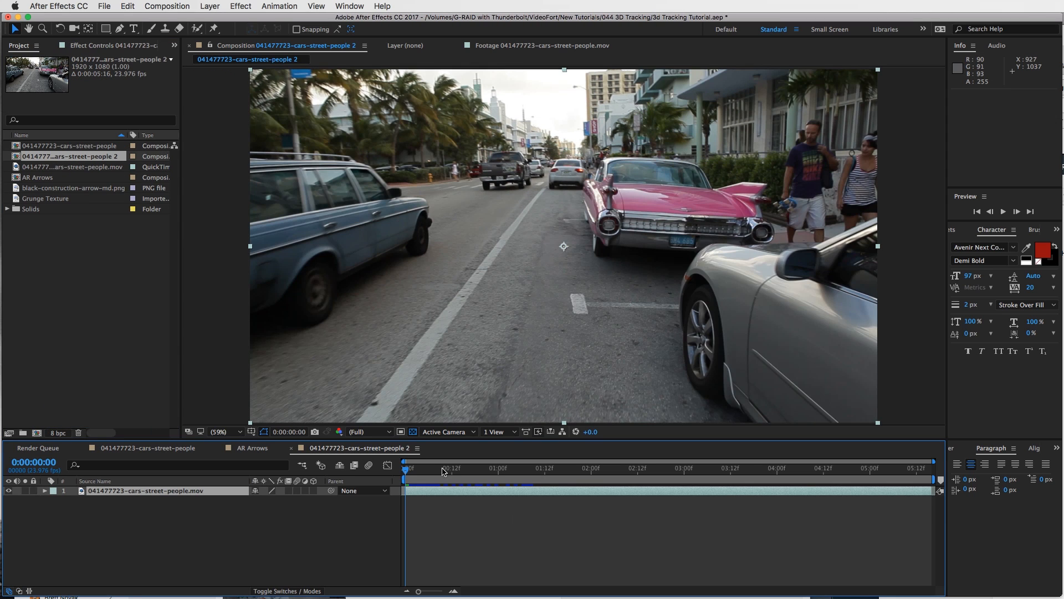
pyautogui.press('space')
pyautogui.press('space')
# - Search the effects for "camera" and apply 3D Camera Tracker to the street footage layer
pyautogui.click(951, 231)
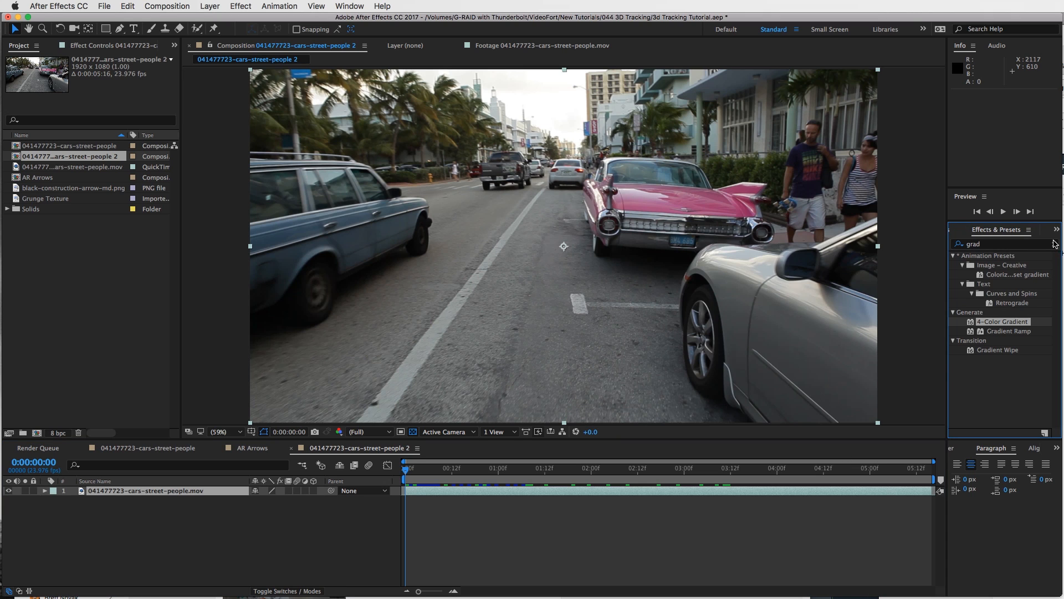
pyautogui.click(1055, 244)
pyautogui.click(979, 245)
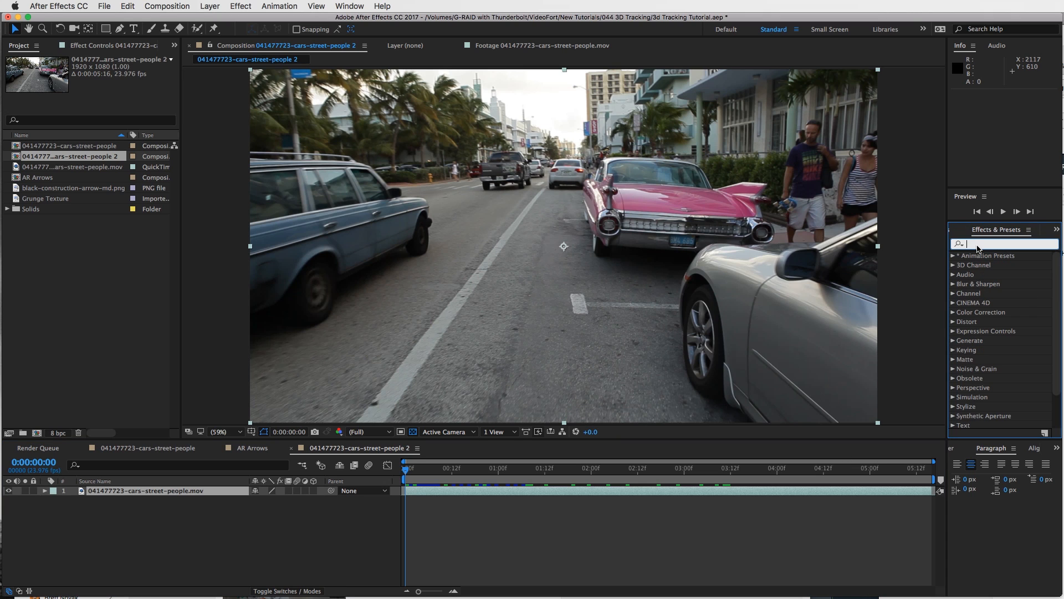
pyautogui.write('camera')
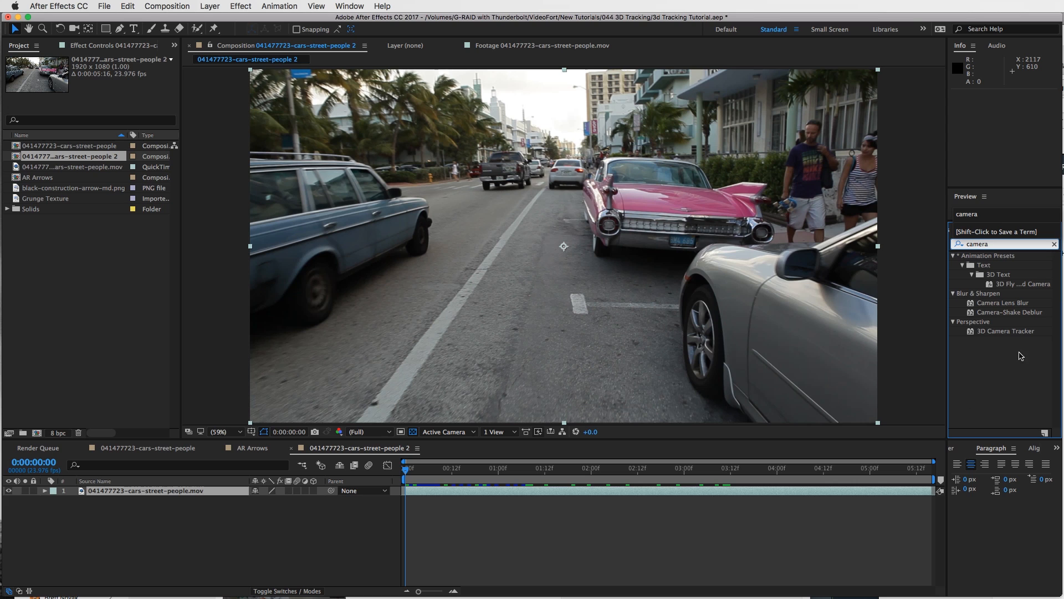
pyautogui.moveTo(1019, 332); pyautogui.dragTo(631, 281)
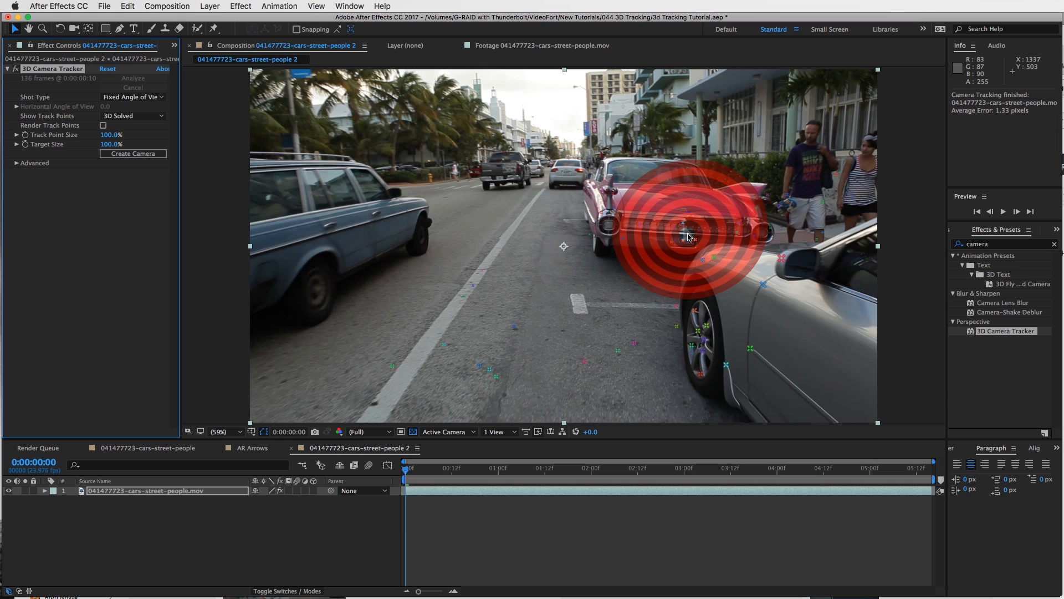
# - Create a solid and camera from the track points at the pink car's license plate and check how the solid tracks
pyautogui.rightClick(689, 237)
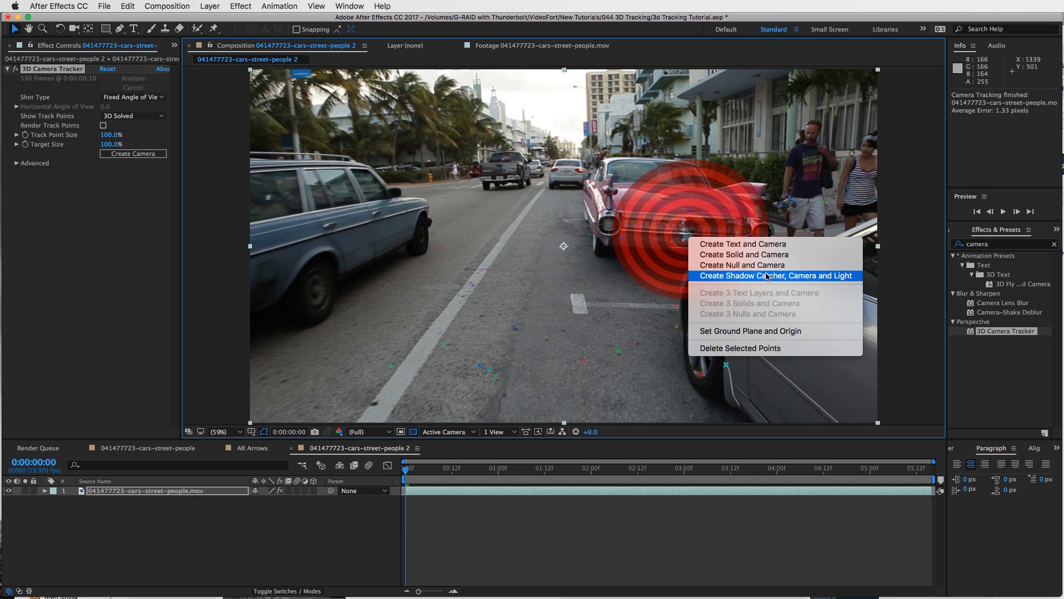
pyautogui.click(729, 256)
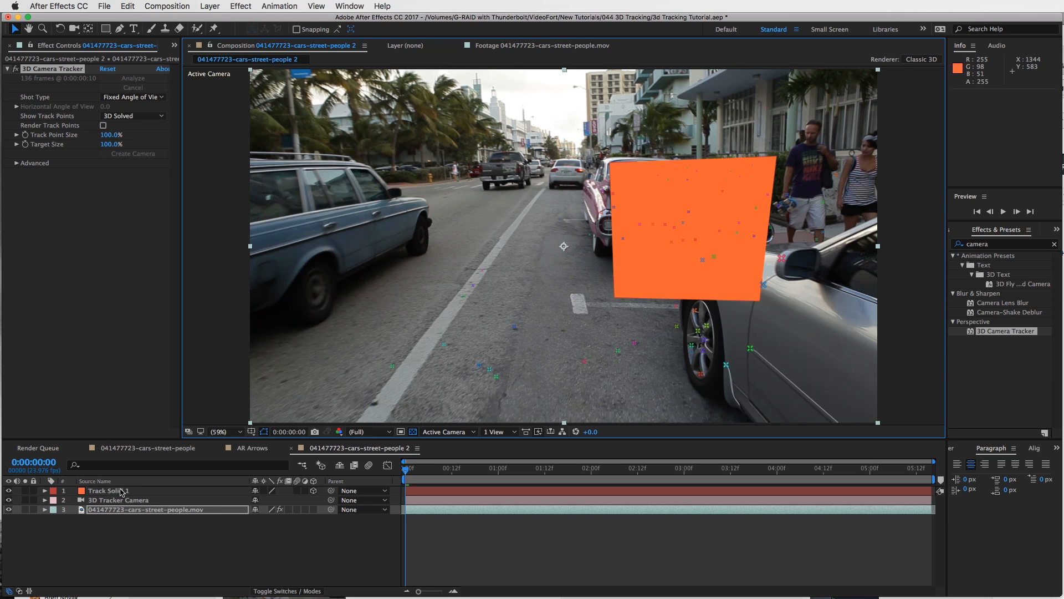
pyautogui.moveTo(415, 471); pyautogui.dragTo(395, 453)
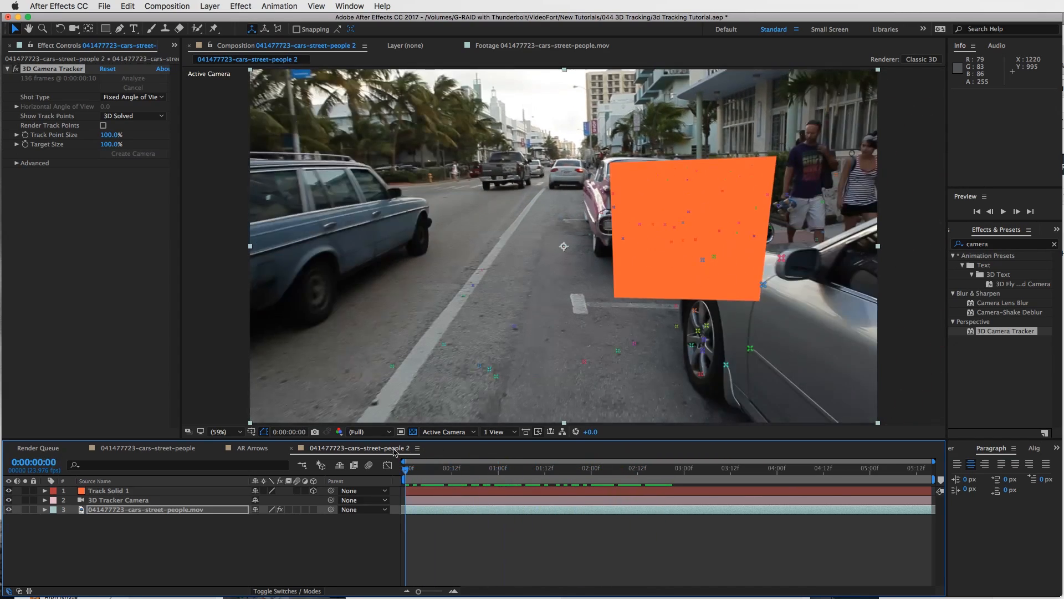
# - At 0:00:01:11, scale Track Solid 1 down to 24% wide and 13% high to match the pink car's license plate
pyautogui.click(514, 490)
pyautogui.moveTo(460, 472); pyautogui.dragTo(541, 472)
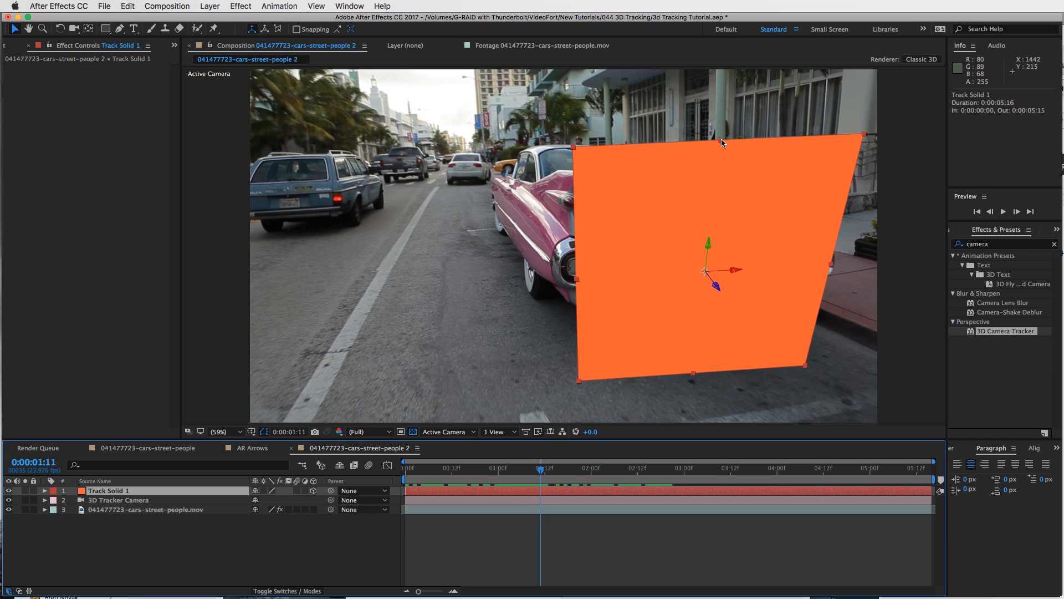
pyautogui.moveTo(721, 139); pyautogui.dragTo(710, 232)
pyautogui.moveTo(833, 266); pyautogui.dragTo(738, 277)
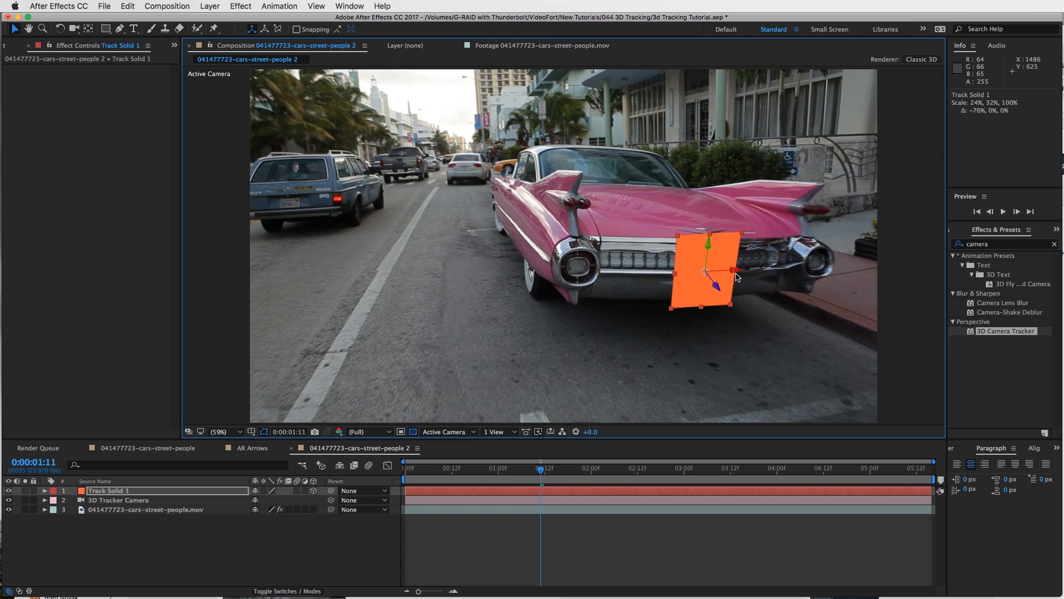
pyautogui.moveTo(711, 231); pyautogui.dragTo(710, 255)
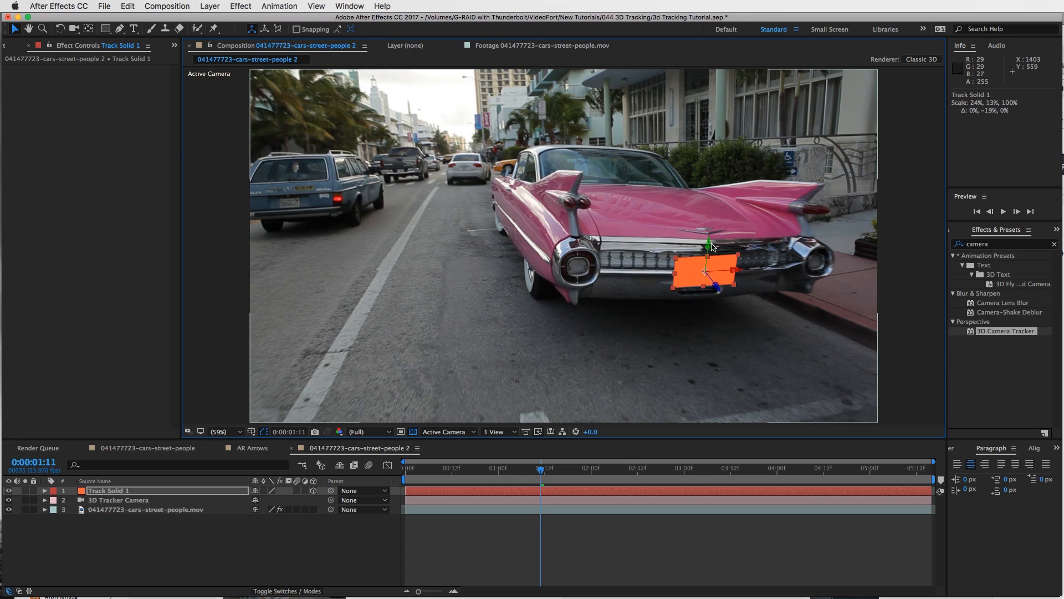
# - Undo a trial move of Track Solid 1 onto the trunk and reposition the solid over the license plate
pyautogui.moveTo(689, 271); pyautogui.dragTo(667, 217)
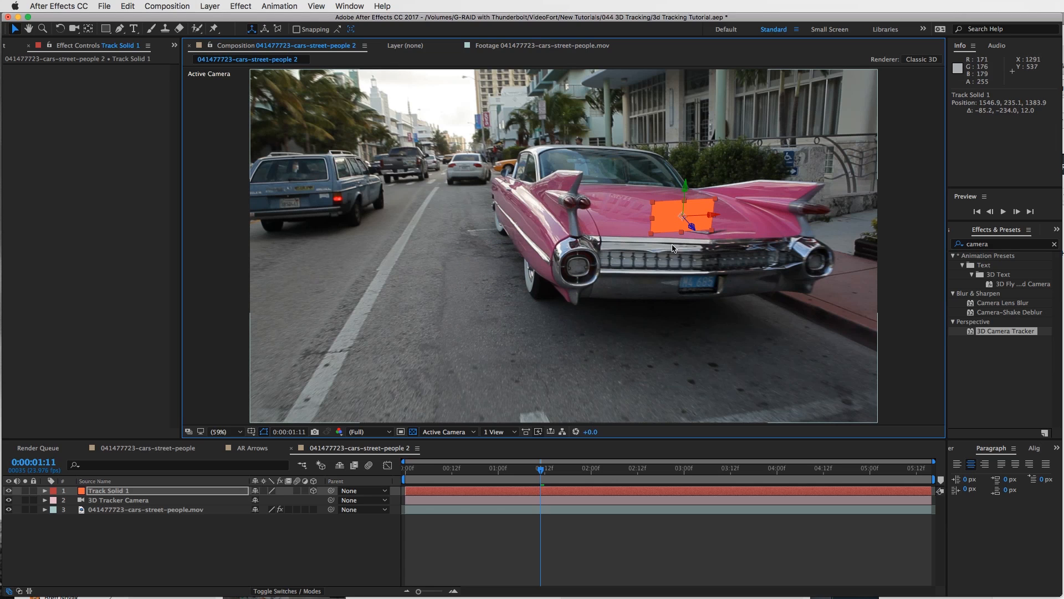
pyautogui.press('super+z')
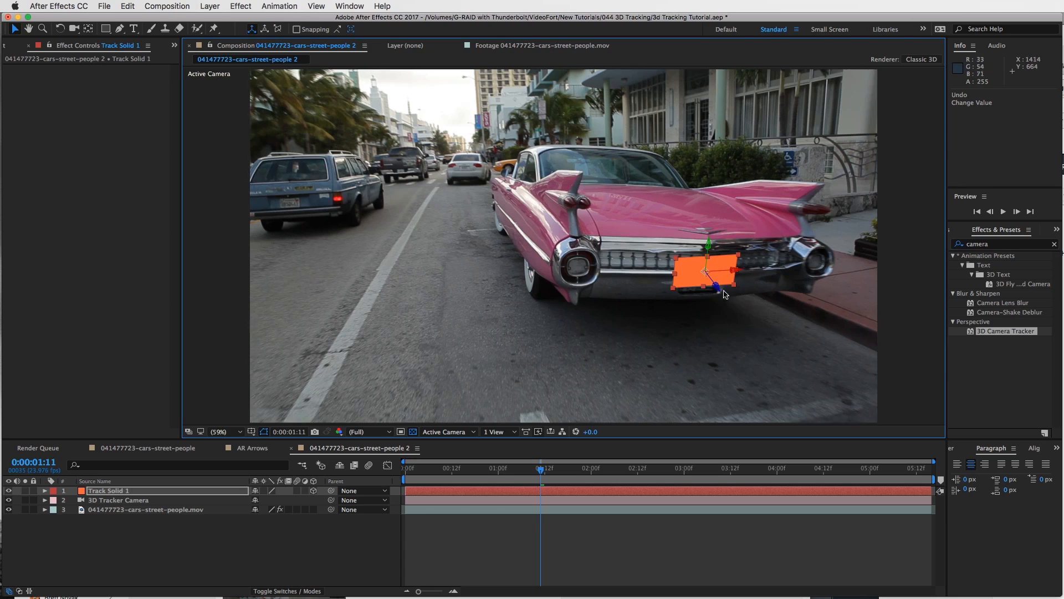
pyautogui.moveTo(707, 248); pyautogui.dragTo(732, 284)
pyautogui.click(592, 541)
# - At the first frame, nudge Track Solid 1 to position 1620.9, 528.3, 1400.0 and check its alignment at 0:00:01:06
pyautogui.moveTo(540, 470); pyautogui.dragTo(395, 464)
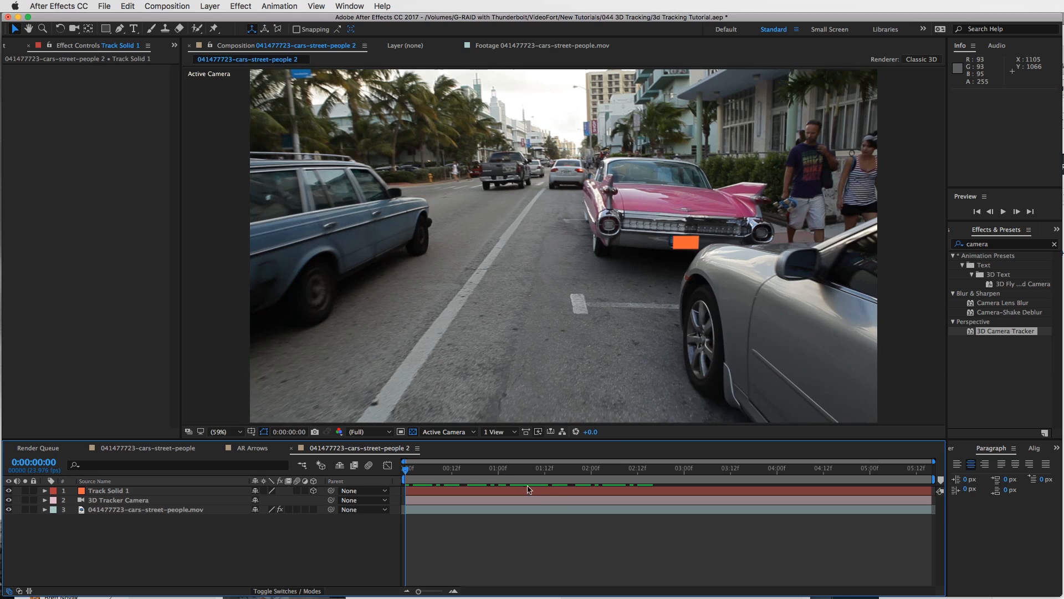
pyautogui.click(686, 242)
pyautogui.moveTo(716, 242); pyautogui.dragTo(696, 250)
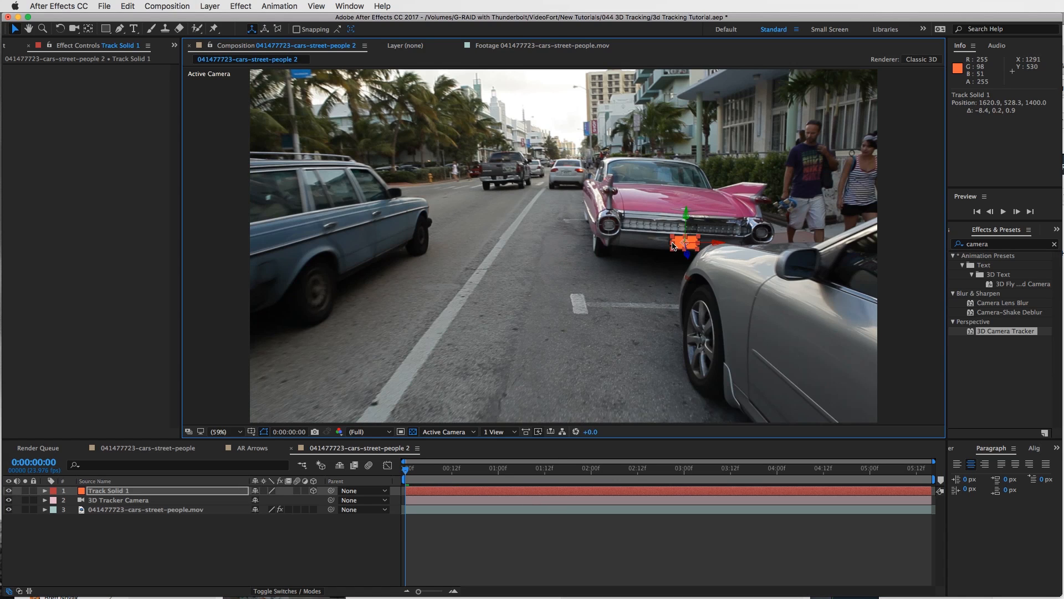
pyautogui.click(613, 565)
pyautogui.moveTo(417, 475); pyautogui.dragTo(523, 480)
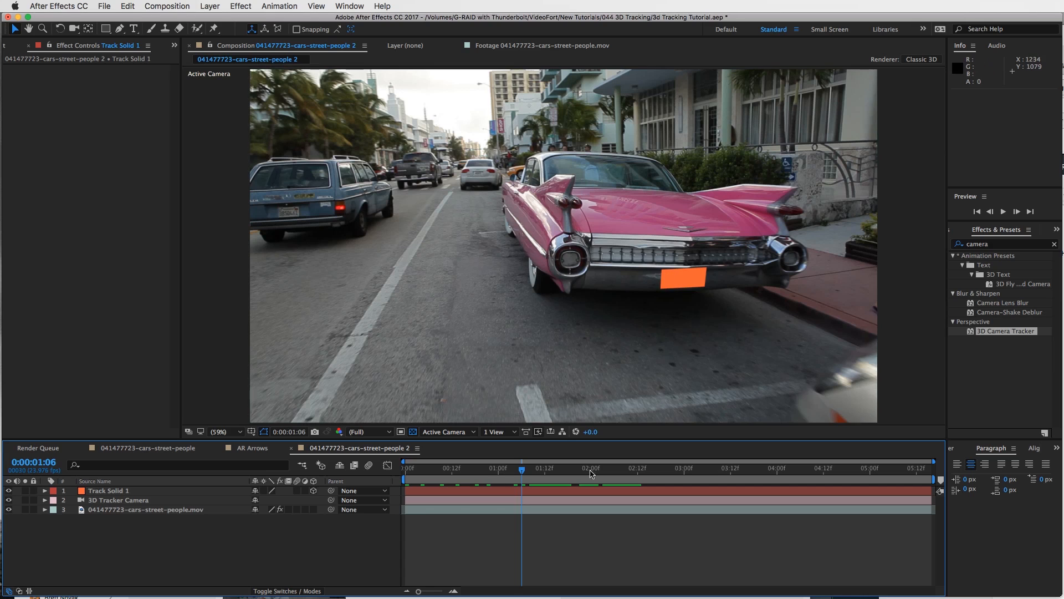
pyautogui.click(595, 490)
pyautogui.click(662, 543)
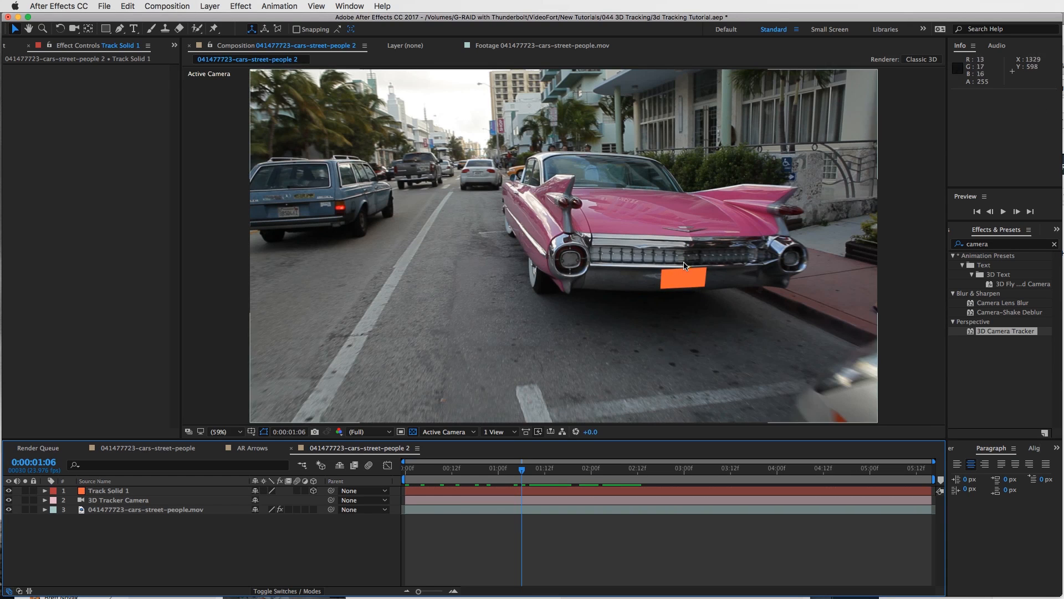
# - Duplicate the footage layer directly beneath Track Solid 1 and delete the 3D Camera Tracker effect from the copy
pyautogui.click(114, 510)
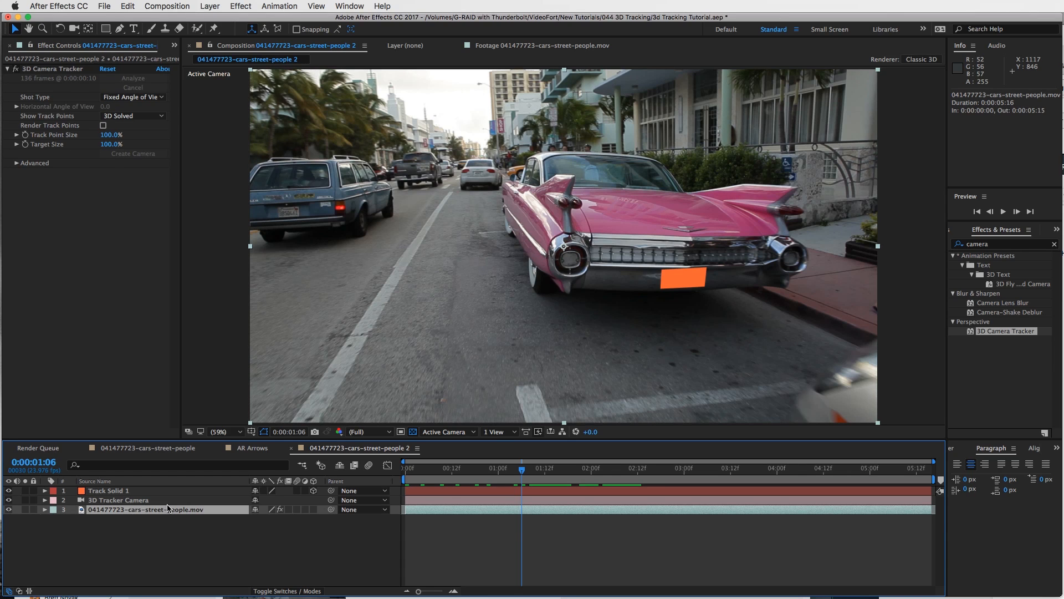
pyautogui.press('super+d')
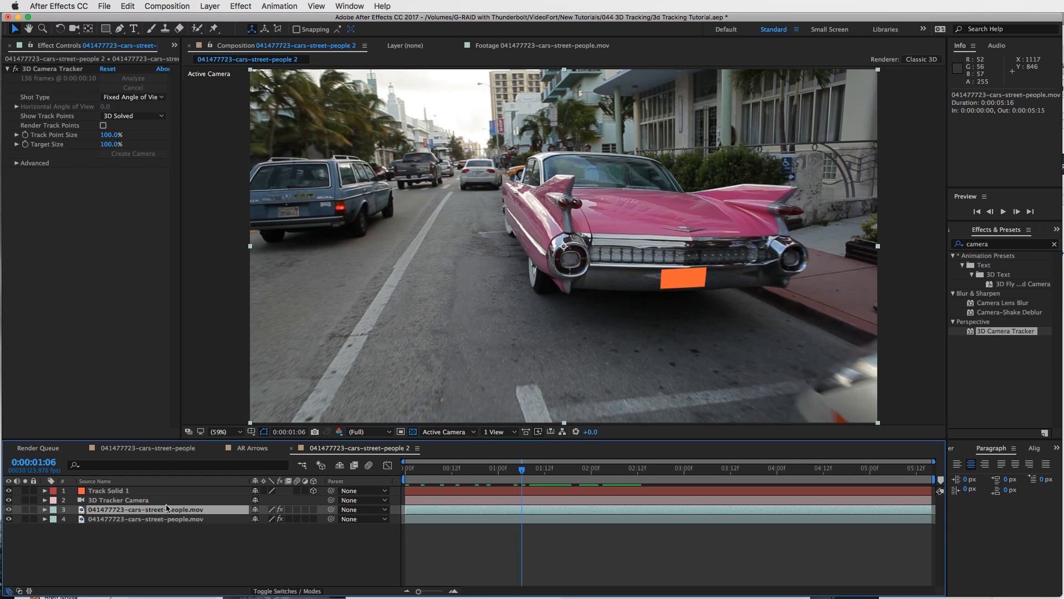
pyautogui.moveTo(159, 498); pyautogui.dragTo(155, 495)
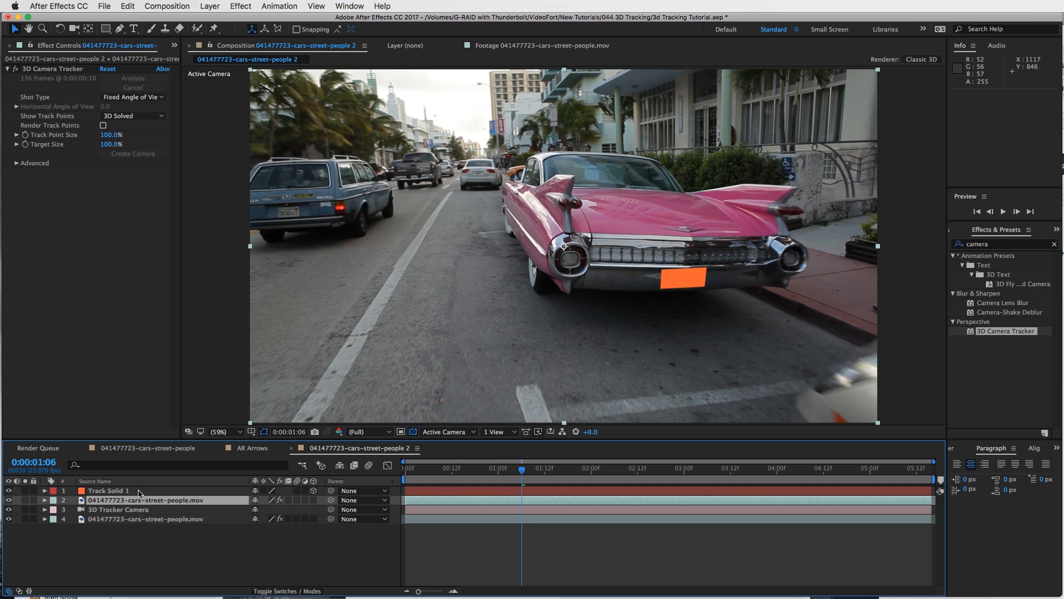
pyautogui.click(47, 70)
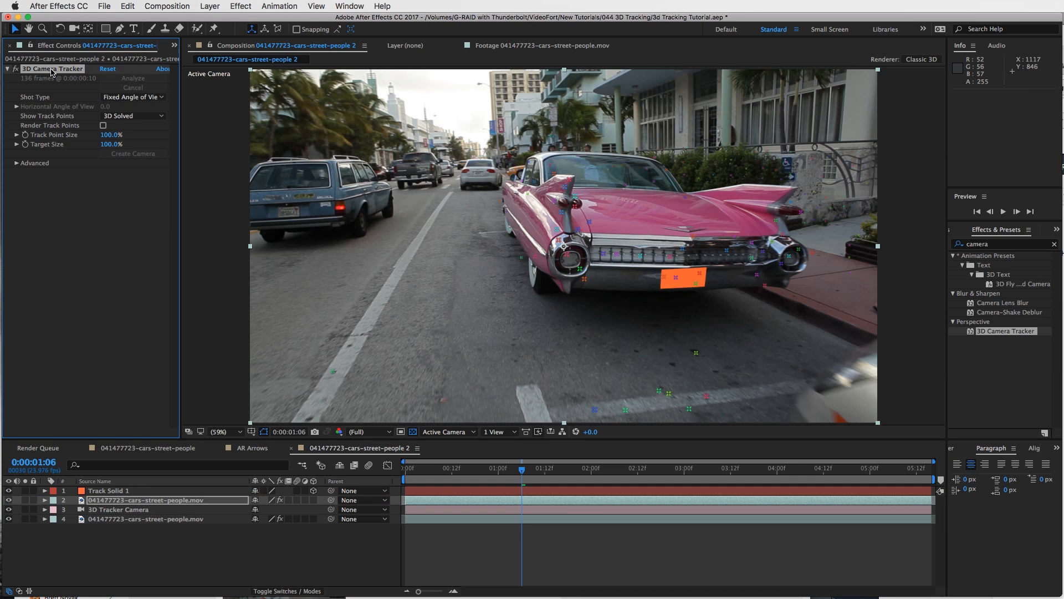
pyautogui.press('Delete')
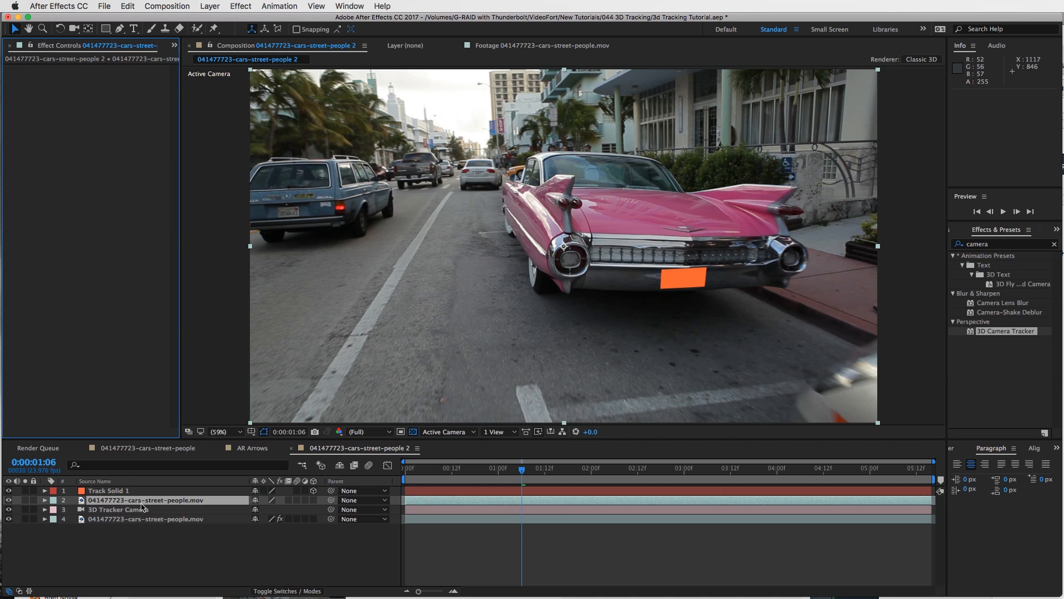
# - Set the duplicated footage's track matte to Alpha Matte "Track Solid 1" and briefly solo the layer to check the cutout
pyautogui.click(285, 591)
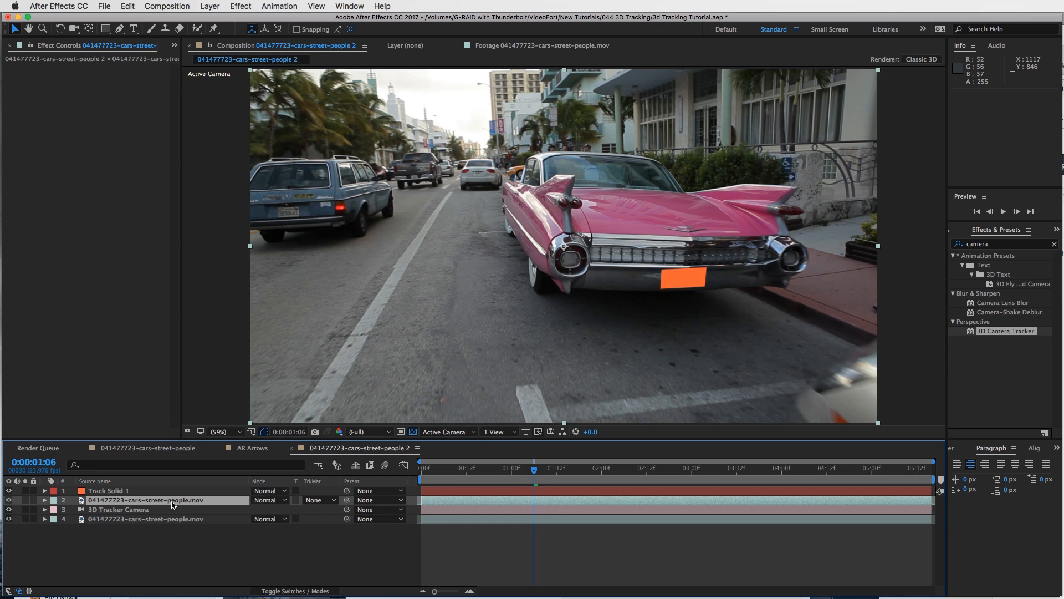
pyautogui.click(331, 501)
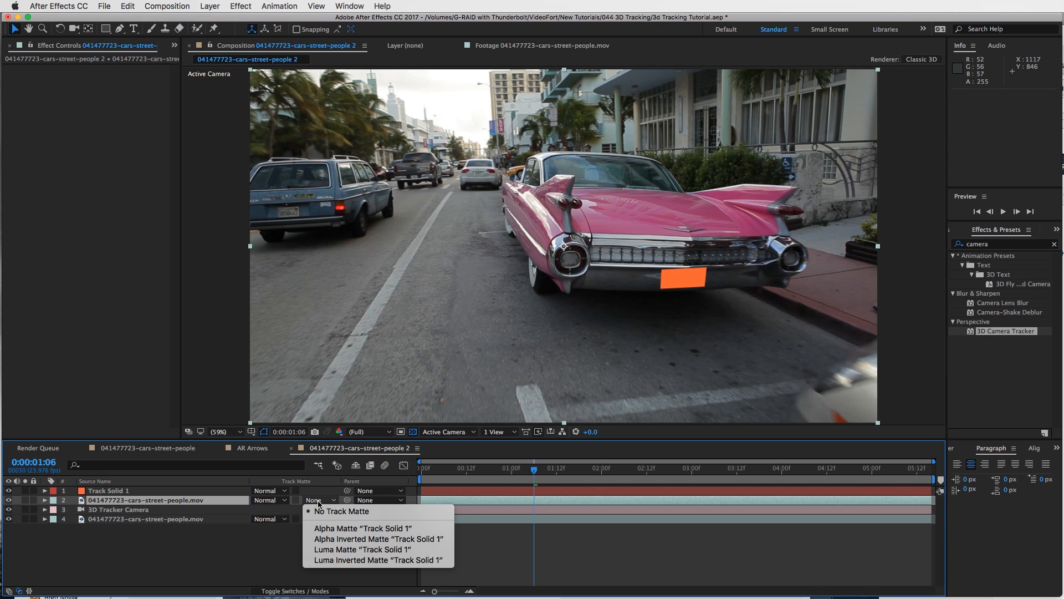
pyautogui.click(342, 531)
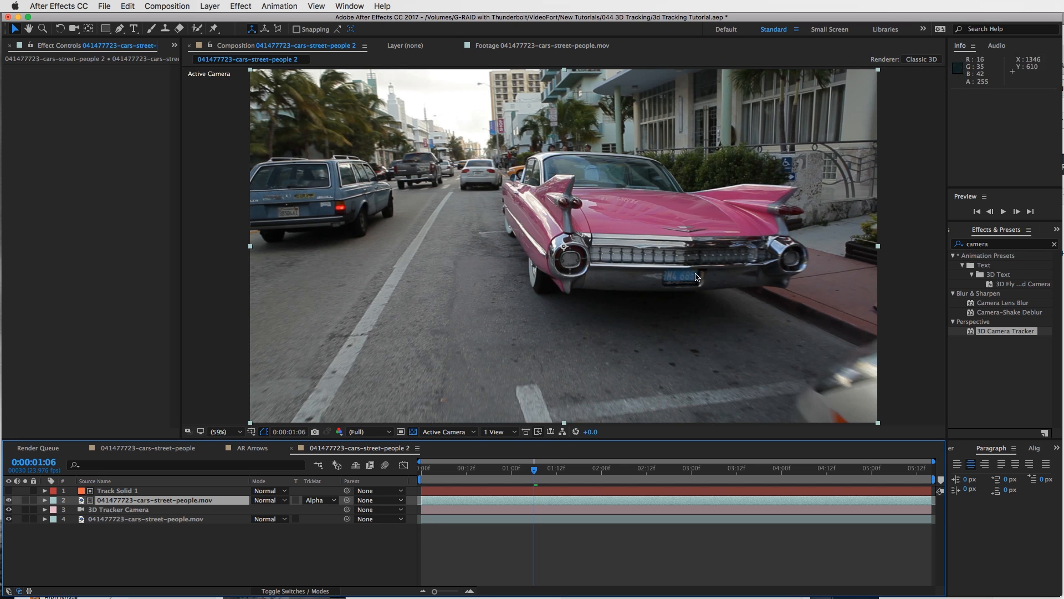
pyautogui.click(25, 500)
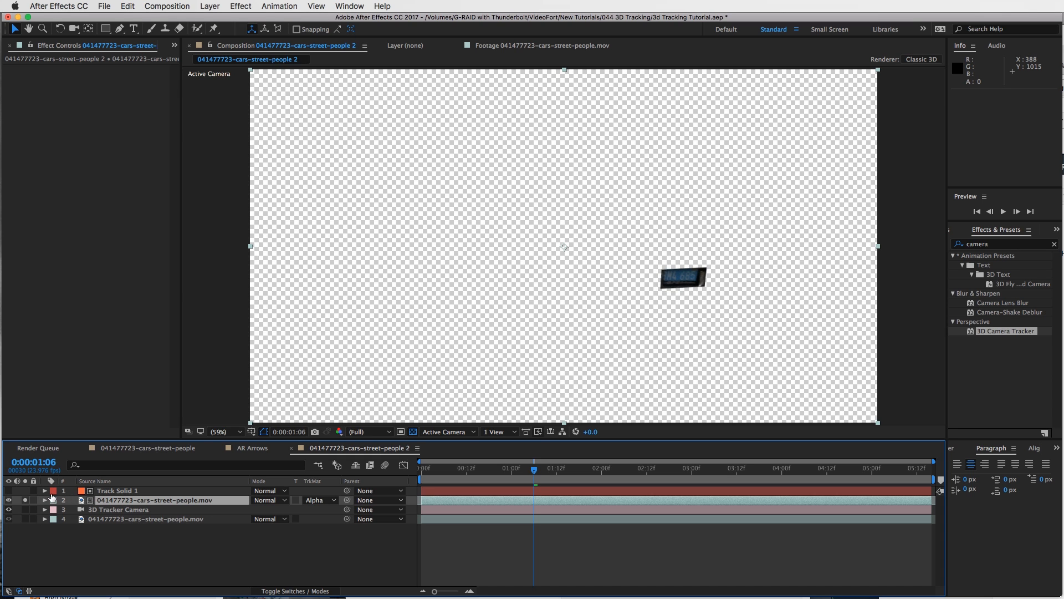
pyautogui.click(25, 500)
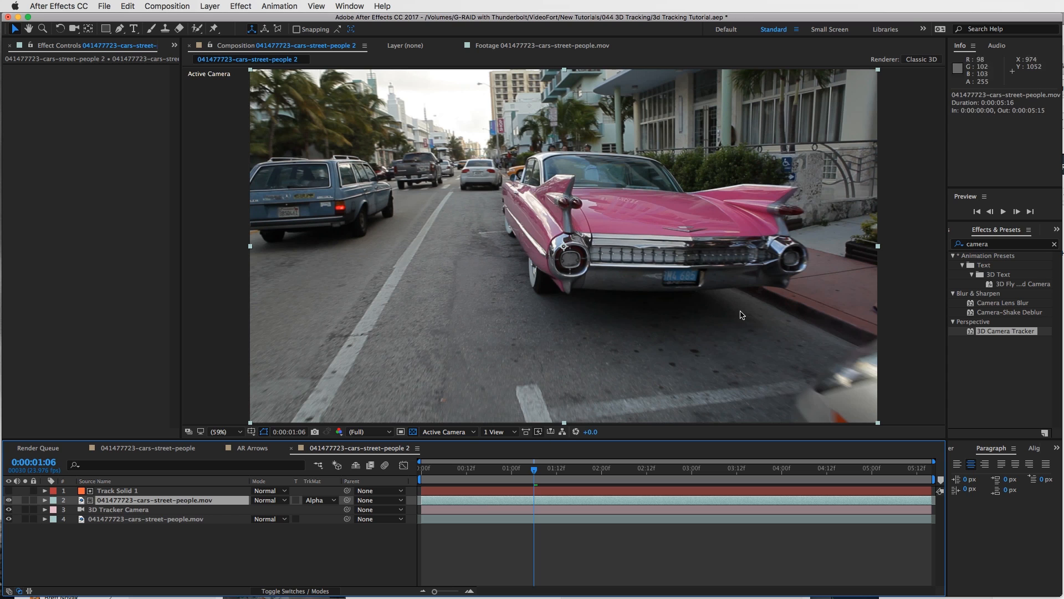
# - Apply Fast Blur (Legacy) to the matted footage copy with Blurriness 13 and check the plate at 0:00:01:02
pyautogui.click(1008, 244)
pyautogui.doubleClick(1009, 245)
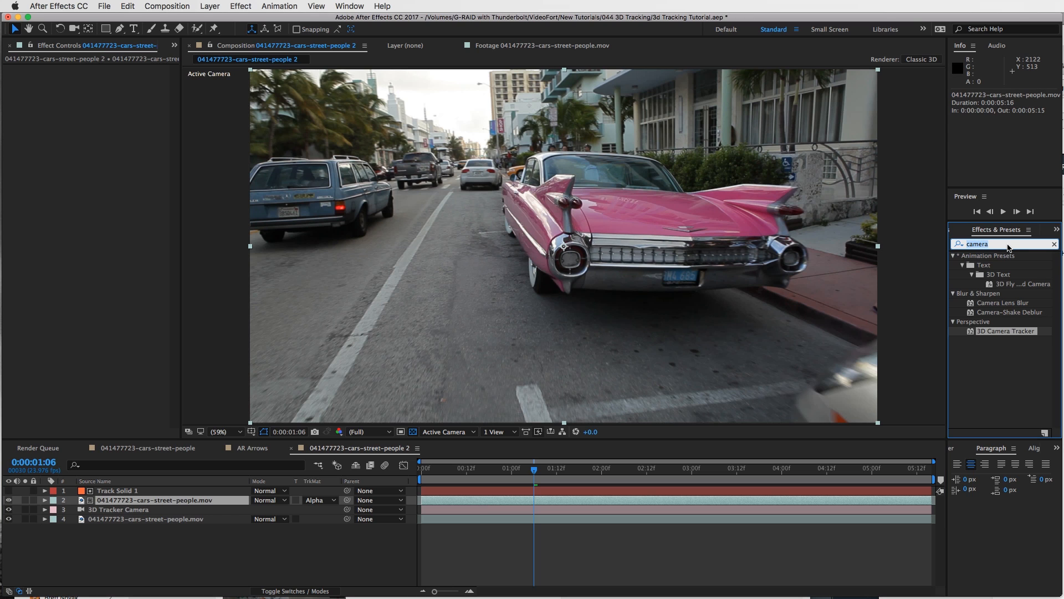
pyautogui.write('fast')
pyautogui.moveTo(988, 334); pyautogui.dragTo(118, 126)
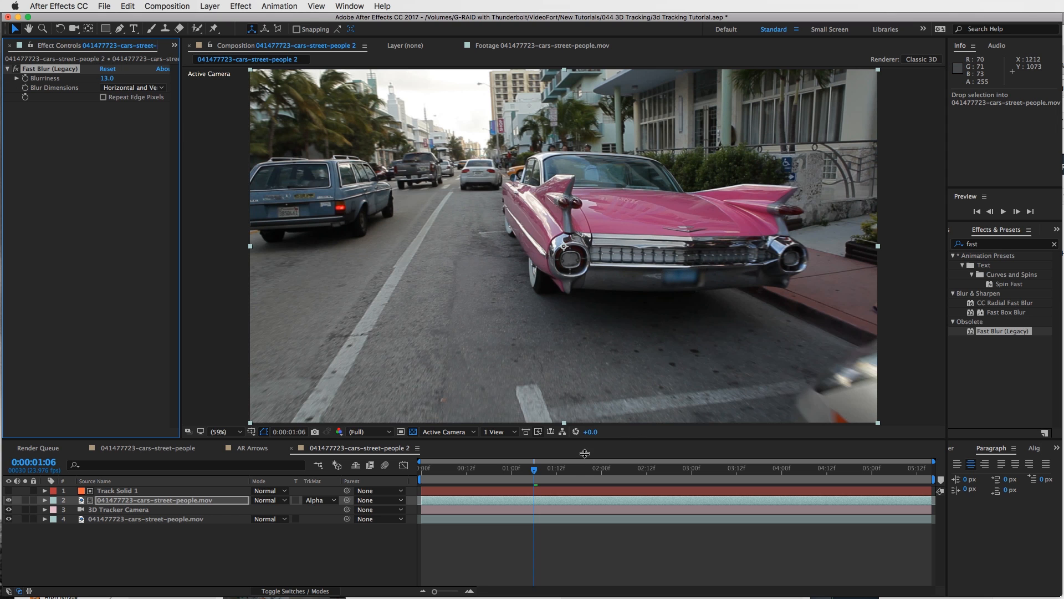
pyautogui.moveTo(565, 472); pyautogui.dragTo(519, 473)
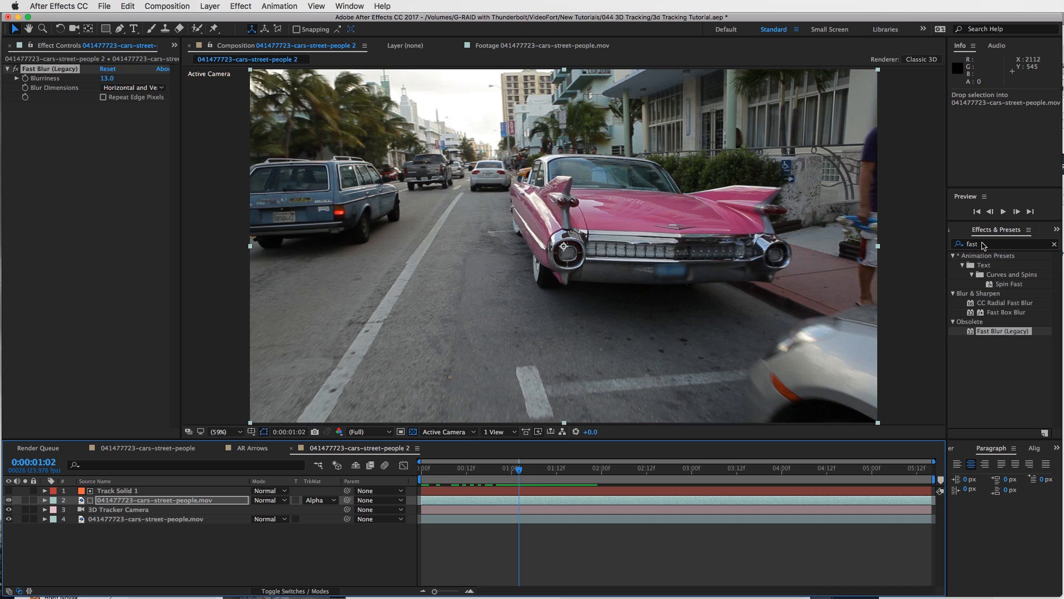
# - Apply Fast Blur (Legacy) to Track Solid 1 and raise its Blurriness to 47 to soften the matte's edges
pyautogui.click(645, 491)
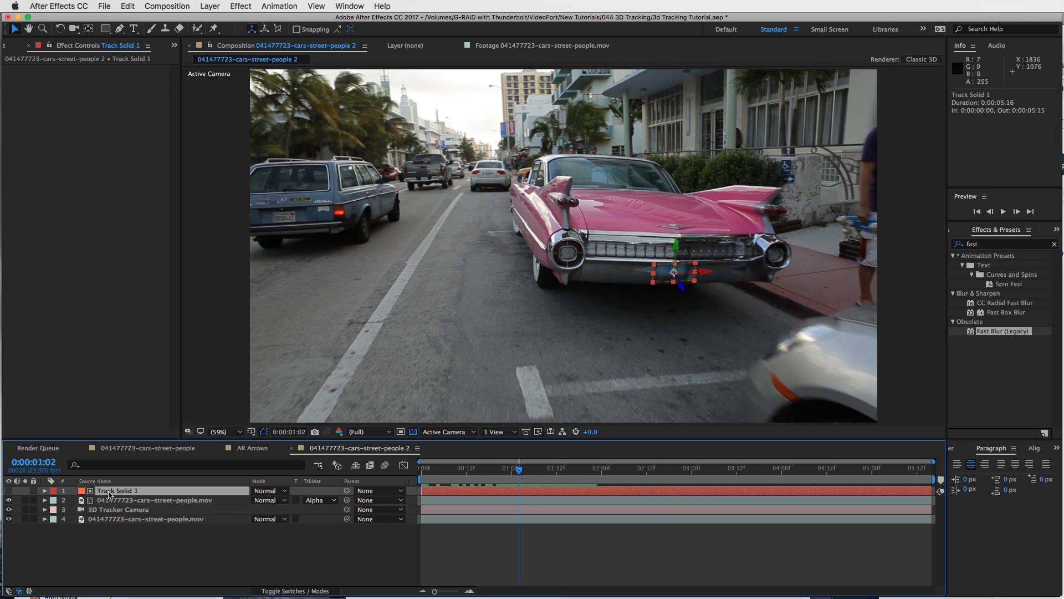
pyautogui.moveTo(974, 333); pyautogui.dragTo(120, 126)
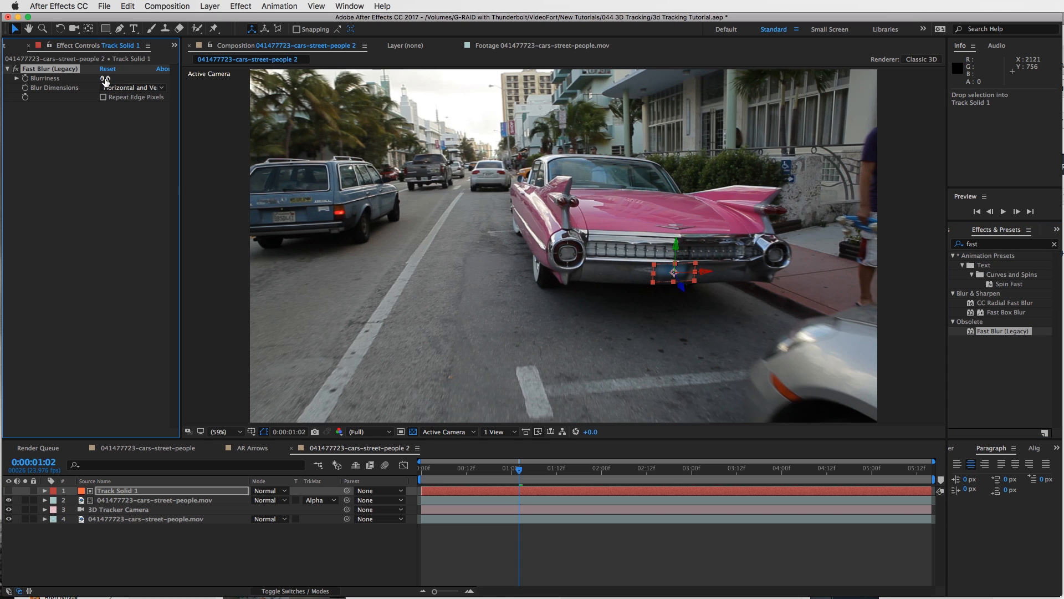
pyautogui.moveTo(117, 78); pyautogui.dragTo(115, 78)
pyautogui.click(538, 562)
pyautogui.moveTo(521, 472); pyautogui.dragTo(572, 471)
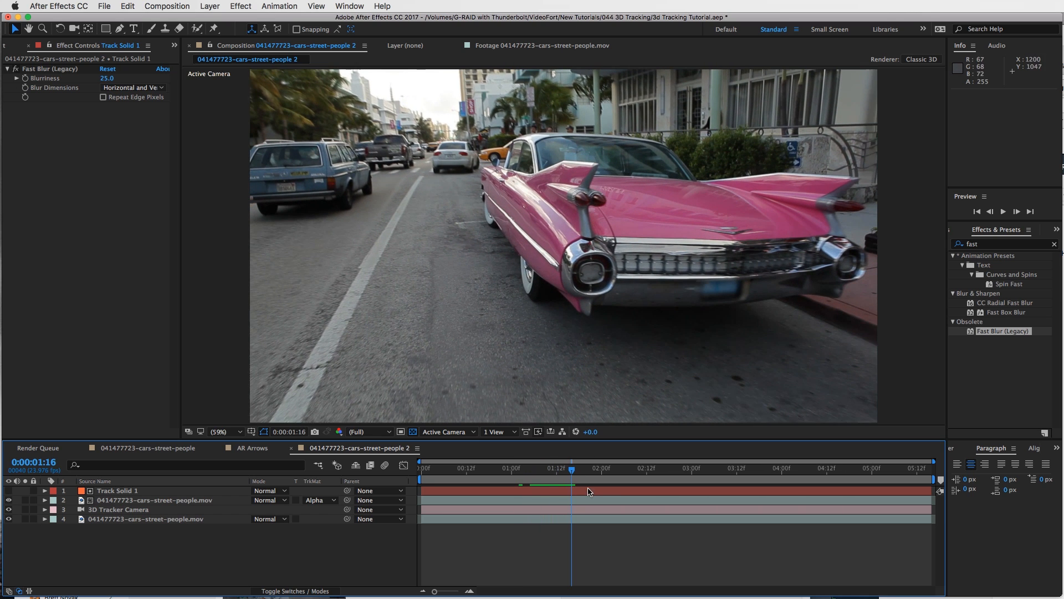
pyautogui.click(582, 493)
pyautogui.moveTo(114, 79); pyautogui.dragTo(118, 79)
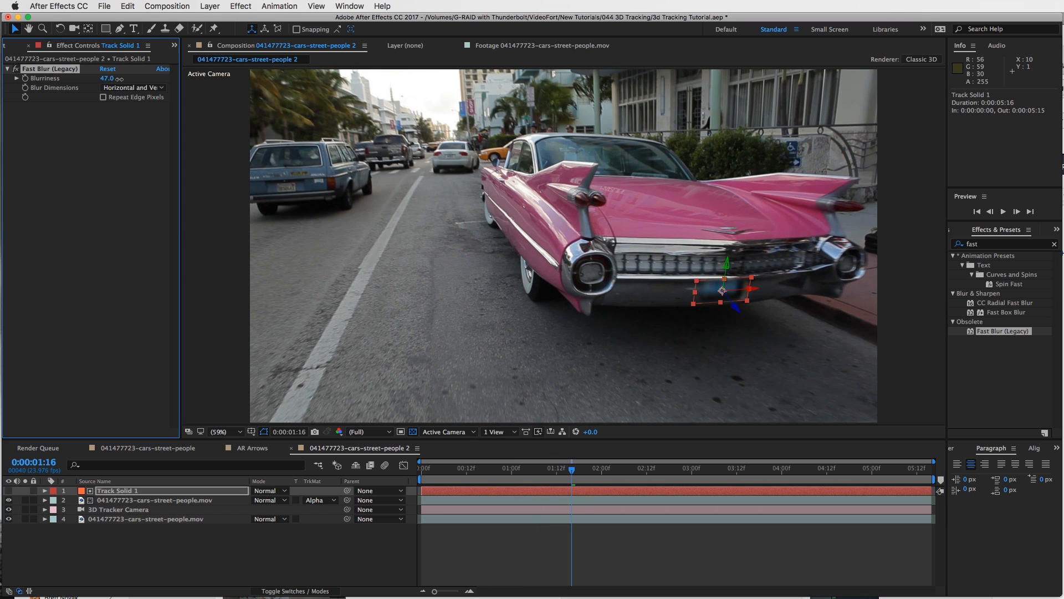
# - Raise Track Solid 1's Blurriness to 57 and return to 0:00:00:00 to check the blurred license plate
pyautogui.click(265, 433)
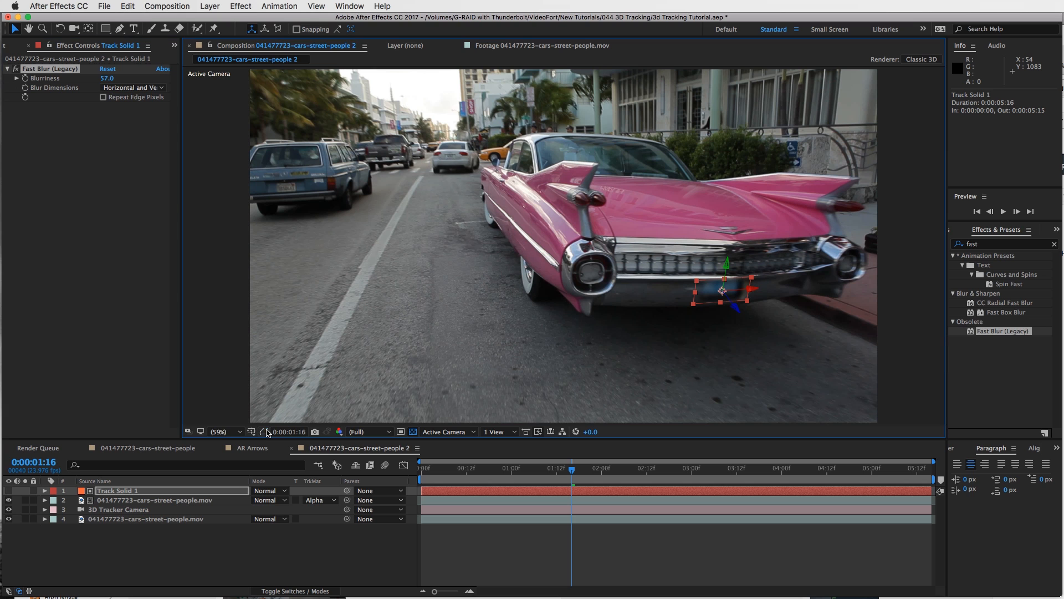
pyautogui.click(265, 434)
pyautogui.click(559, 556)
pyautogui.moveTo(572, 469); pyautogui.dragTo(420, 461)
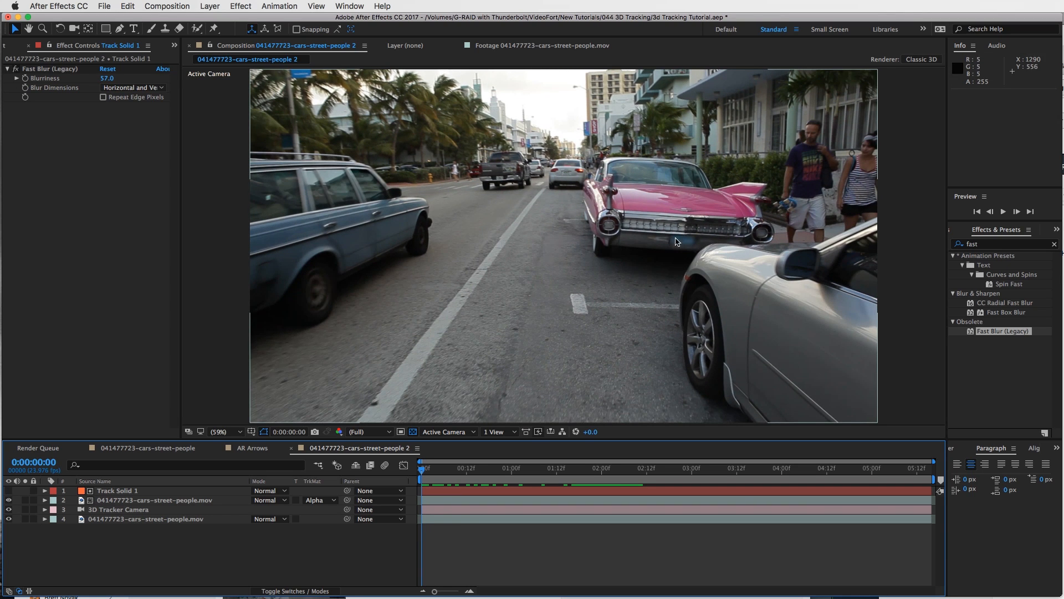
pyautogui.moveTo(446, 472); pyautogui.dragTo(403, 463)
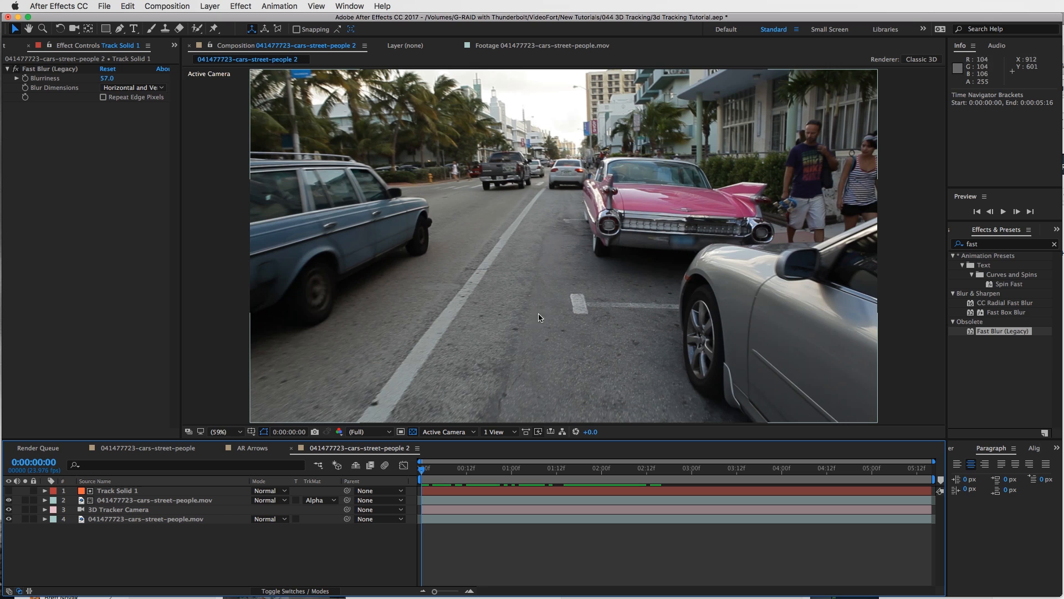
# - Create an 8-second, 1080 x 1920 px composition named "Hyper Reality Arrows" at 23.976 fps
pyautogui.click(5, 48)
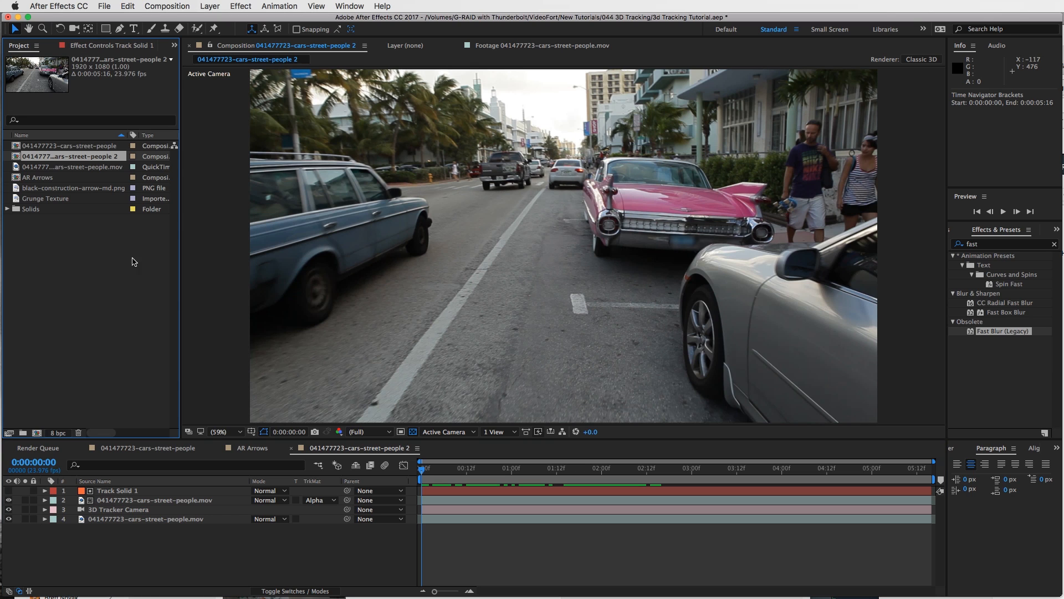
pyautogui.click(52, 169)
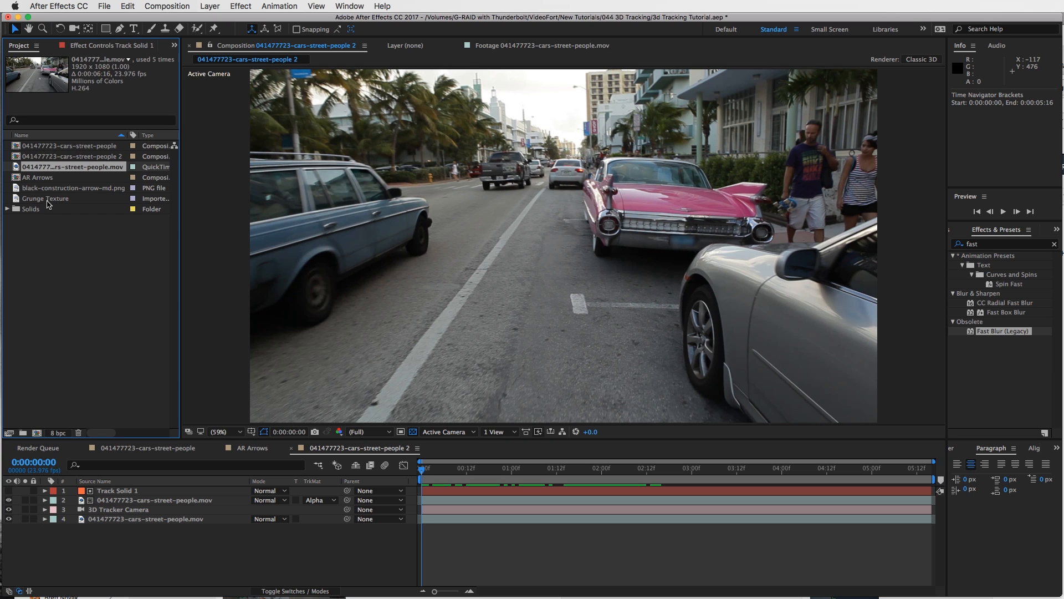
pyautogui.click(47, 199)
pyautogui.click(49, 188)
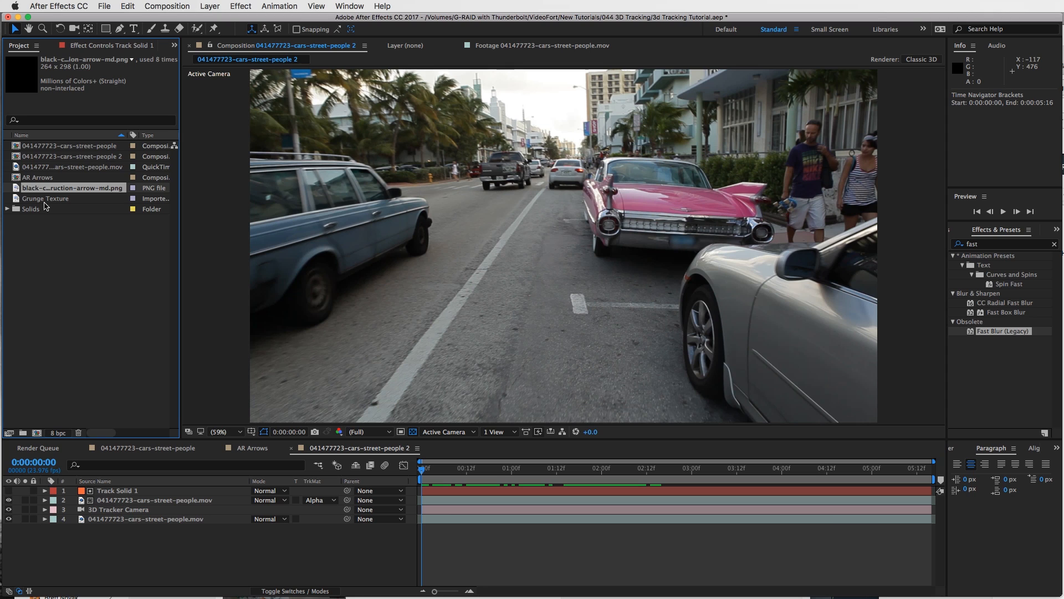
pyautogui.click(72, 379)
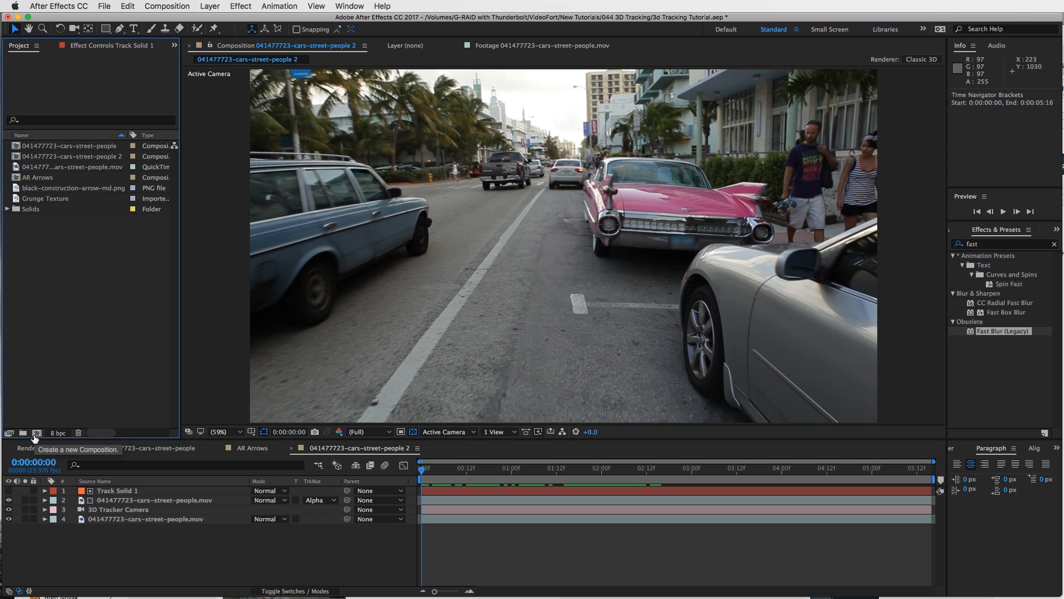
pyautogui.click(36, 434)
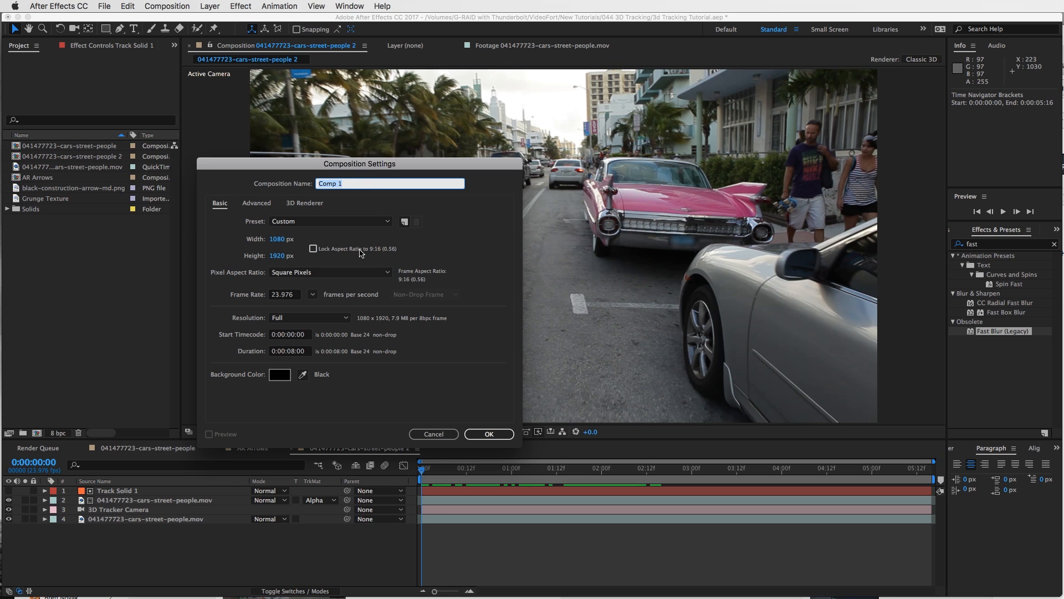
pyautogui.write('Hyper Reality Arrows')
pyautogui.press('Return')
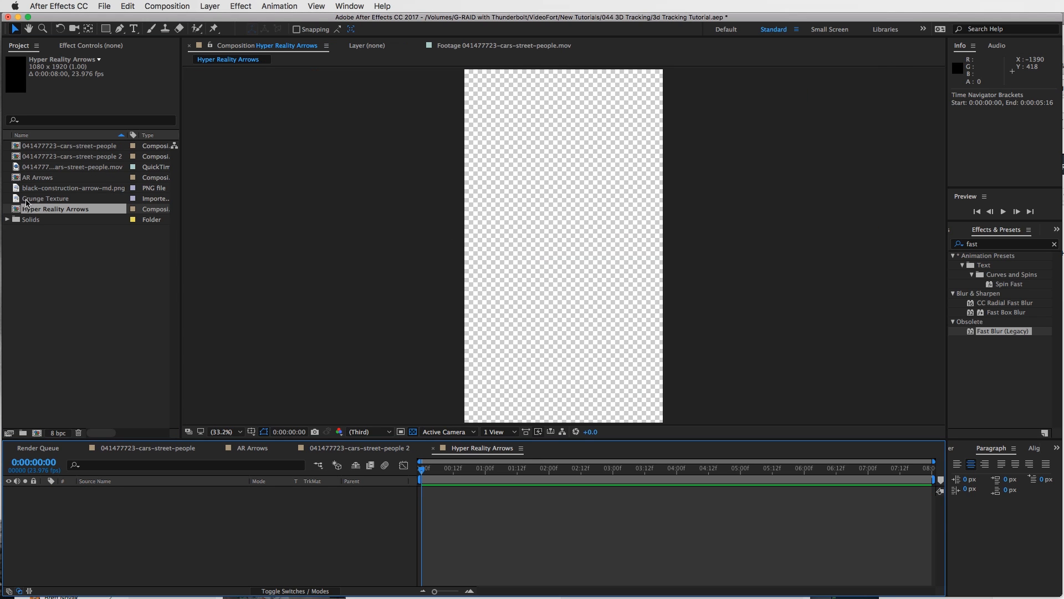
# - Add black-construction-arrow-md.png to the composition, rotate it to point up and place it near the frame's lower edge, at about 530.5, 1733.1
pyautogui.moveTo(16, 190); pyautogui.dragTo(571, 249)
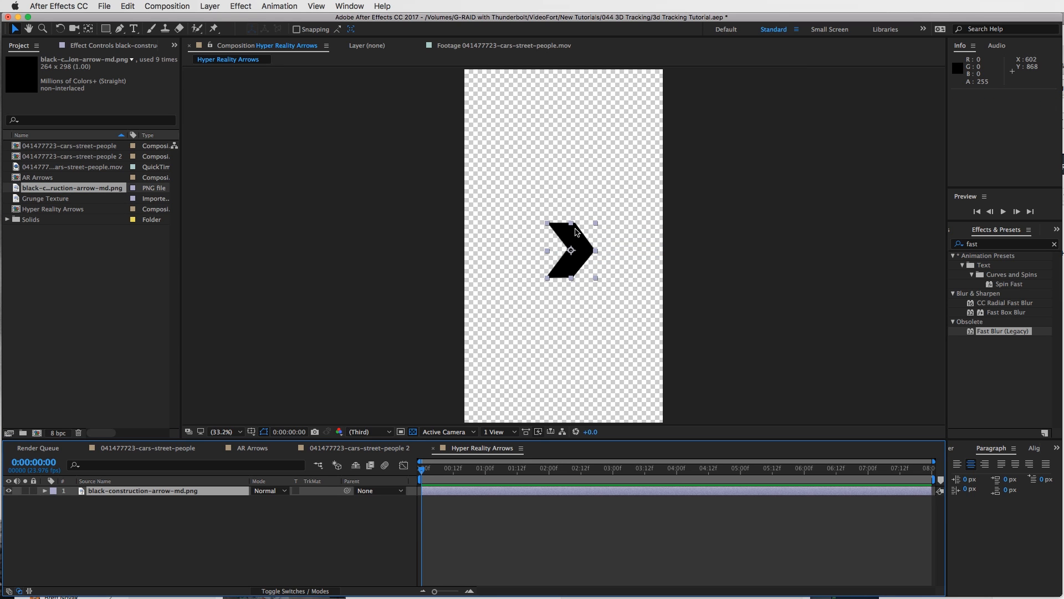
pyautogui.press('w')
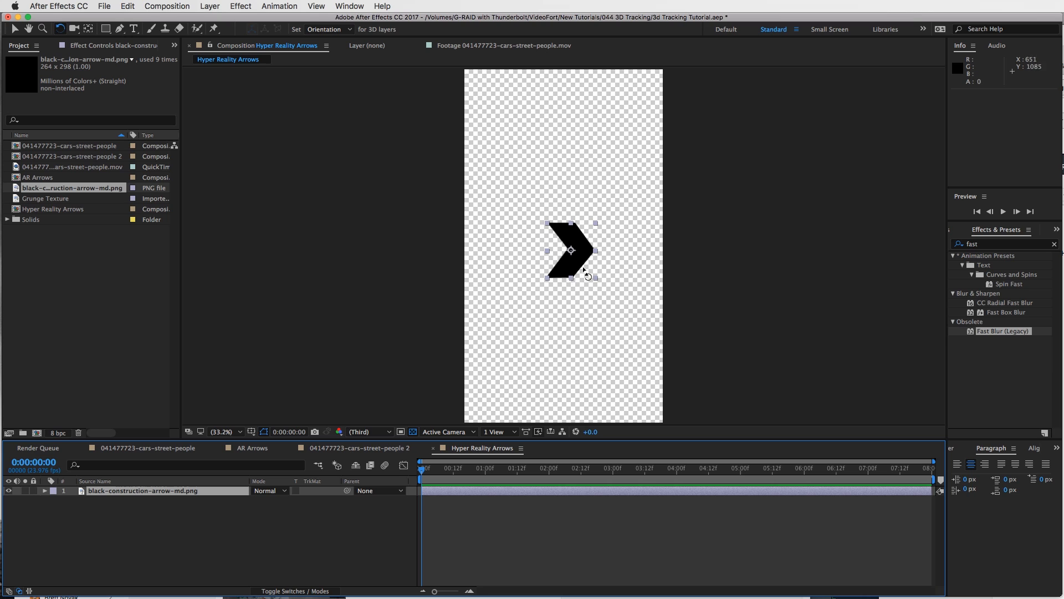
pyautogui.moveTo(564, 269); pyautogui.dragTo(581, 200)
pyautogui.press('v')
pyautogui.moveTo(581, 253); pyautogui.dragTo(575, 389)
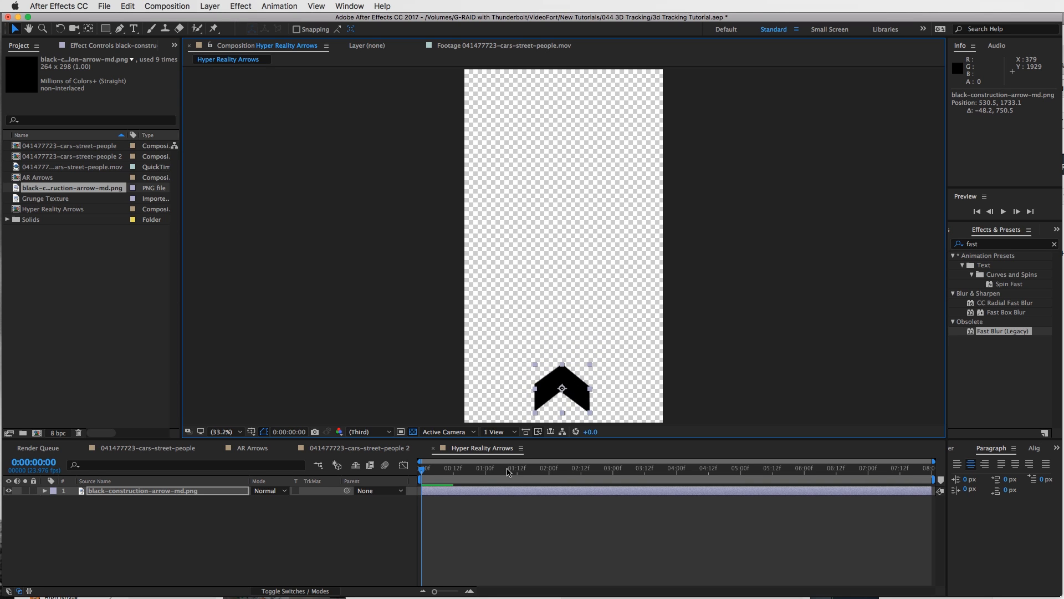
# - Keyframe the arrow's Position at 0:00:00:00 and move it up to 530.5, 1271.1 at 0:00:00:20
pyautogui.click(480, 492)
pyautogui.press('p')
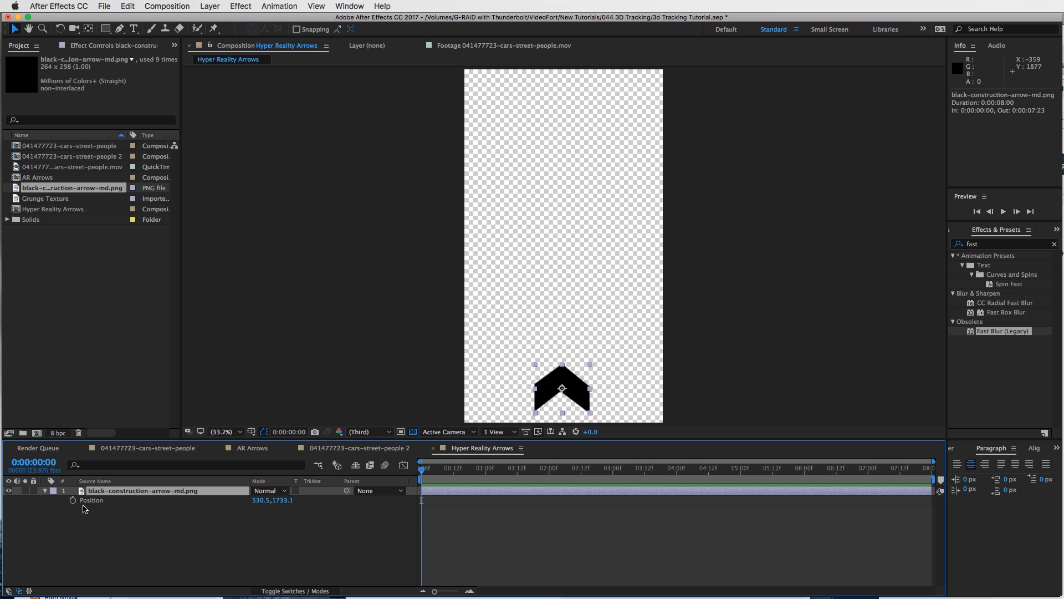
pyautogui.click(73, 500)
pyautogui.moveTo(423, 471); pyautogui.dragTo(476, 472)
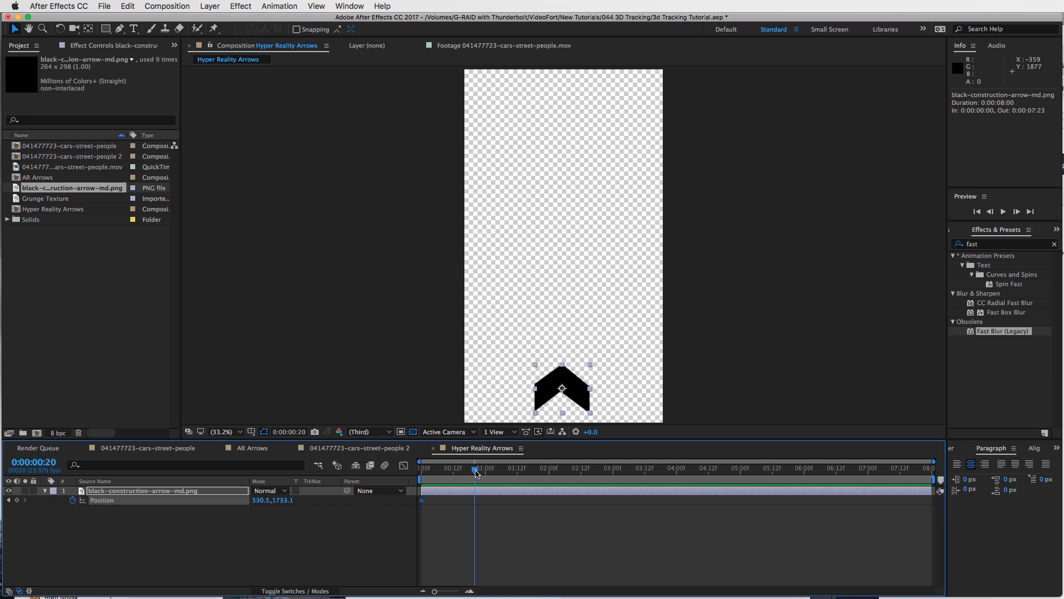
pyautogui.moveTo(283, 505); pyautogui.dragTo(79, 491)
pyautogui.moveTo(429, 473); pyautogui.dragTo(474, 473)
pyautogui.click(501, 552)
# - Apply Easy Ease to both of the arrow's Position keyframes
pyautogui.moveTo(501, 552); pyautogui.dragTo(420, 495)
pyautogui.rightClick(475, 500)
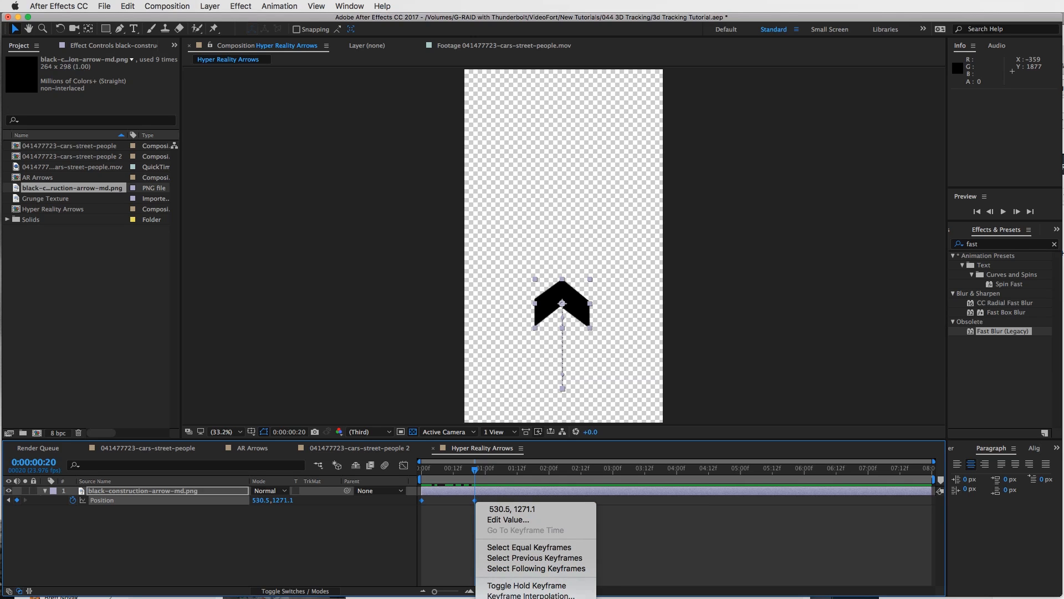
pyautogui.click(649, 552)
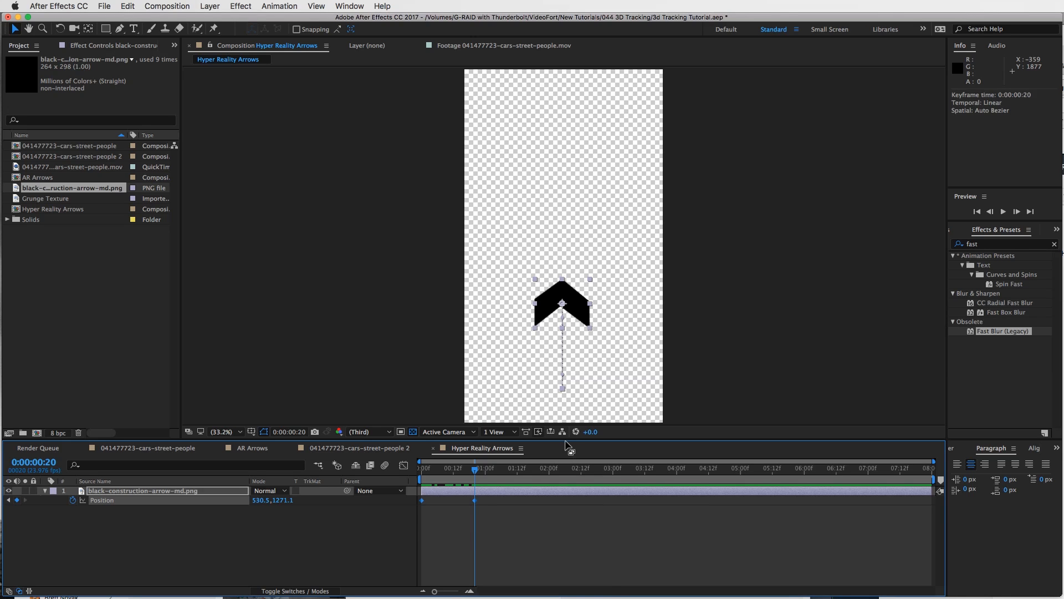
pyautogui.moveTo(562, 428); pyautogui.dragTo(562, 339)
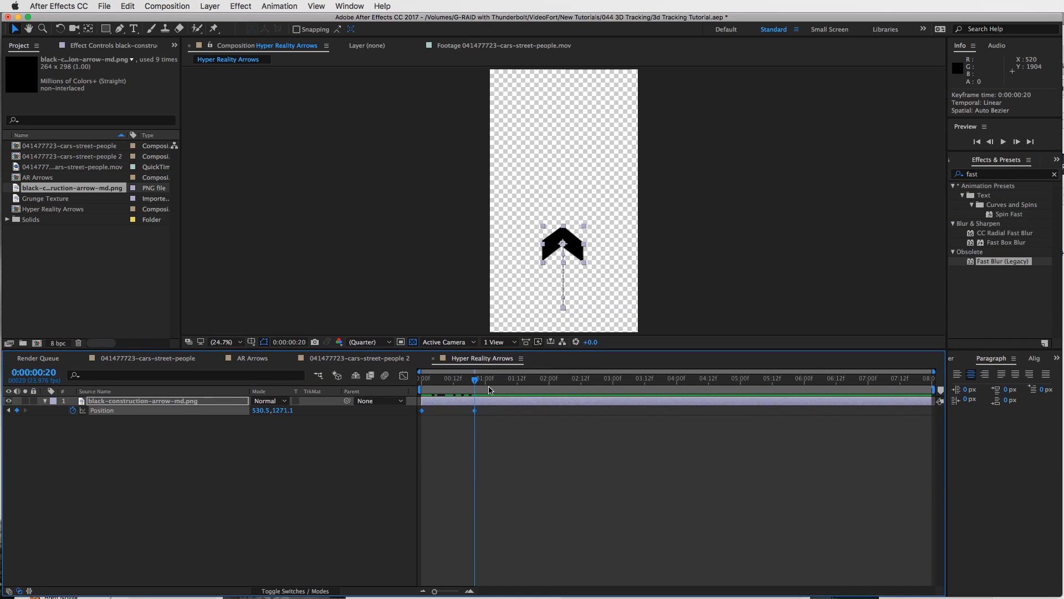
pyautogui.rightClick(475, 411)
pyautogui.moveTo(541, 541)
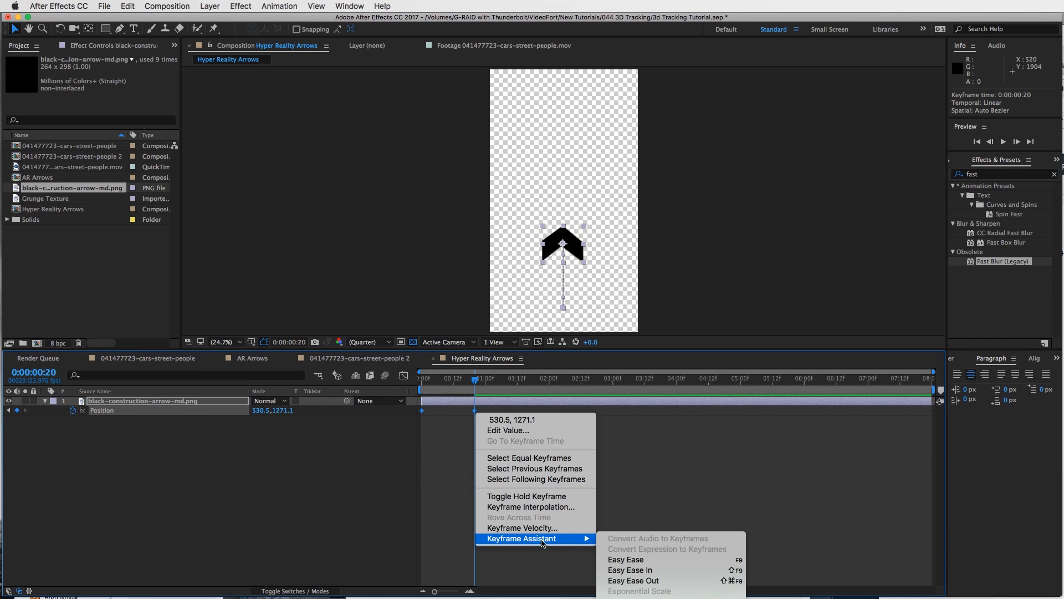
pyautogui.click(652, 560)
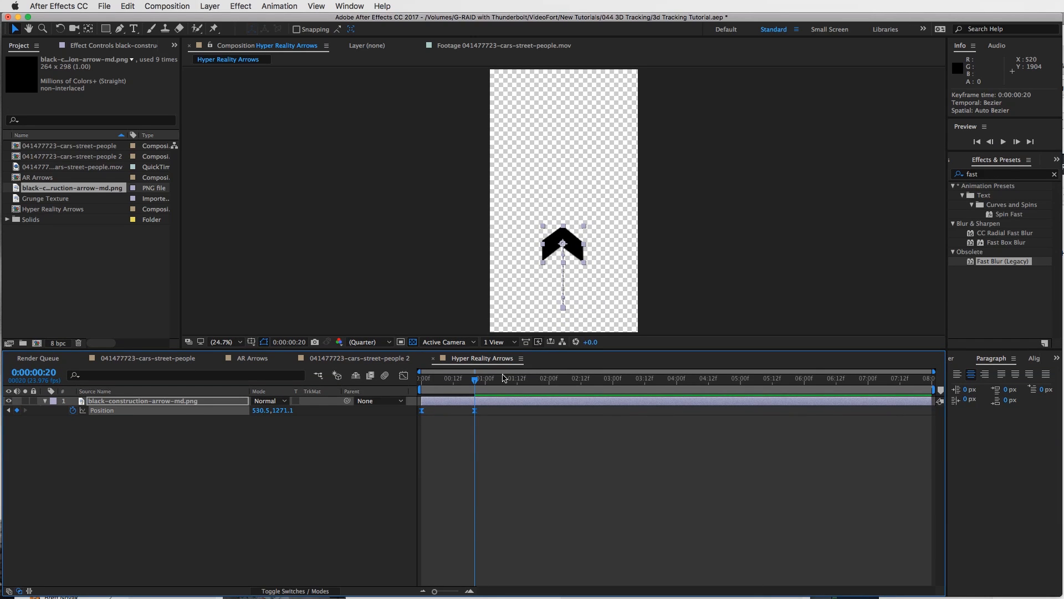
pyautogui.moveTo(546, 350); pyautogui.dragTo(536, 444)
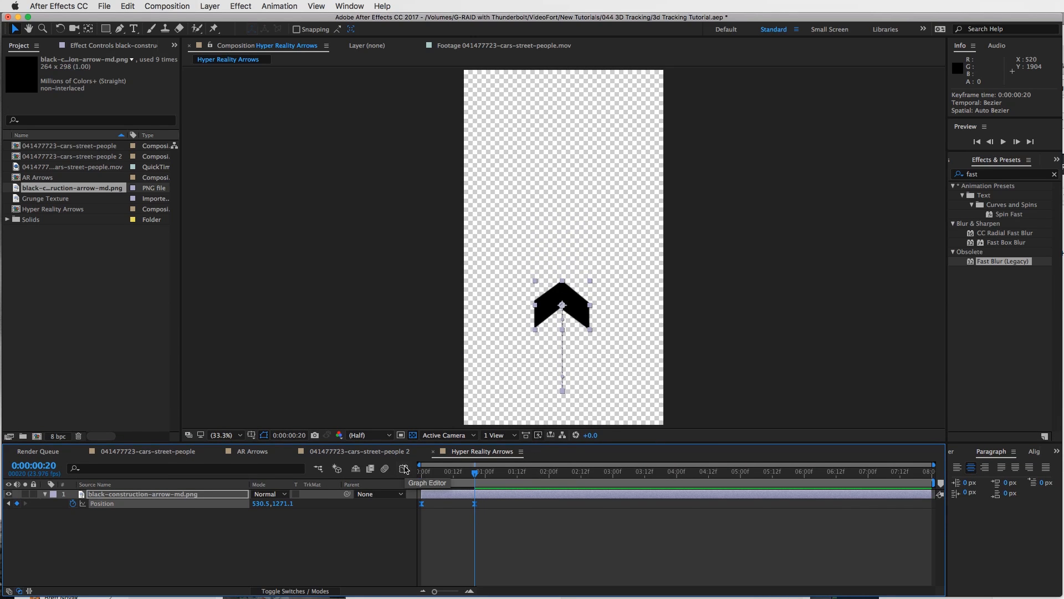
# - Reshape the Position speed graph so the arrow launches fast and slows gradually into the 0:00:00:20 keyframe
pyautogui.click(404, 470)
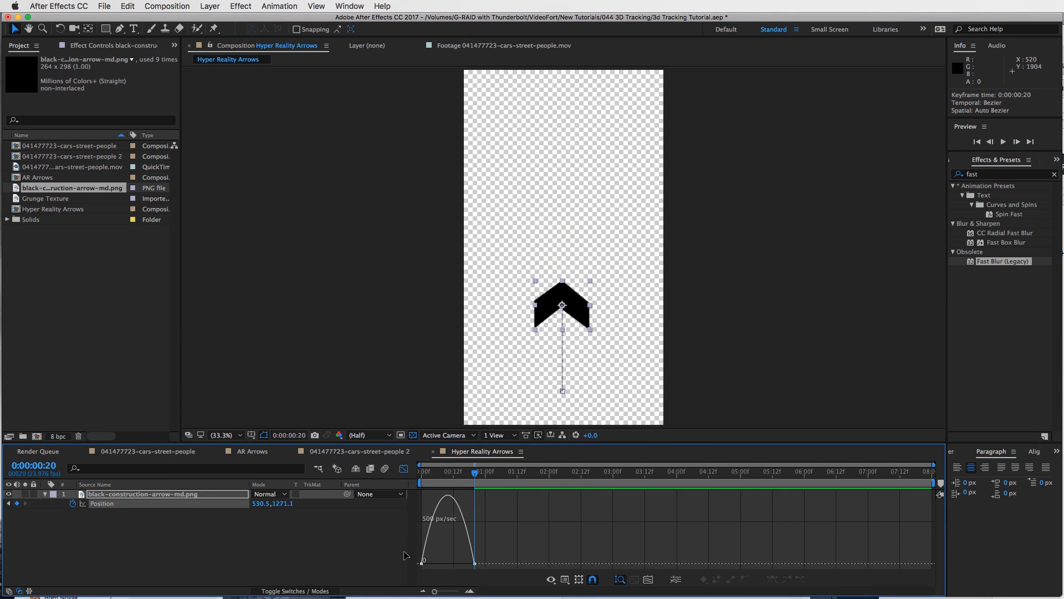
pyautogui.moveTo(475, 551)
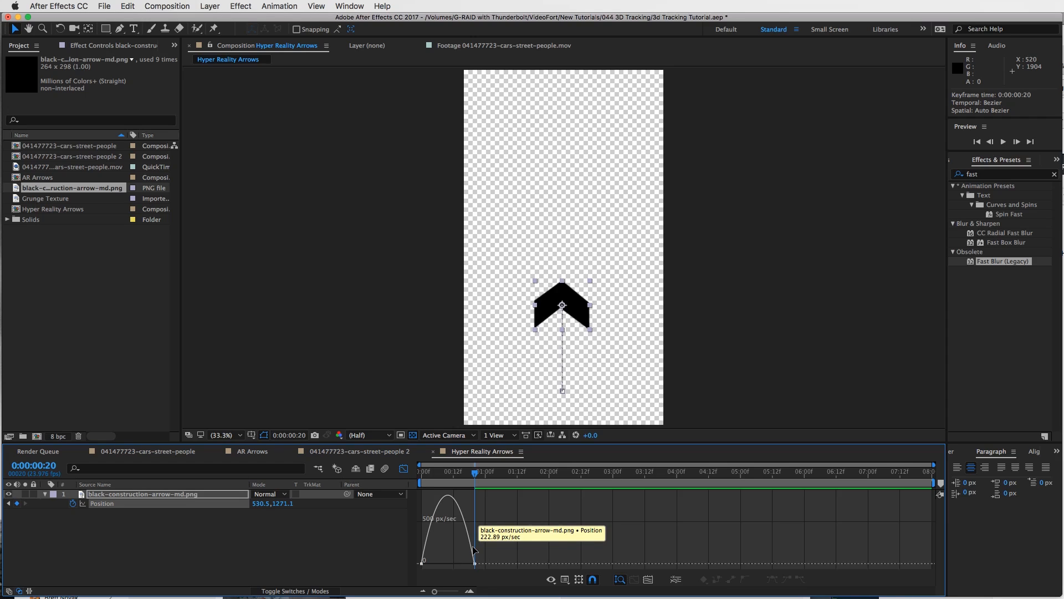
pyautogui.press('=')
pyautogui.moveTo(525, 592); pyautogui.dragTo(489, 593)
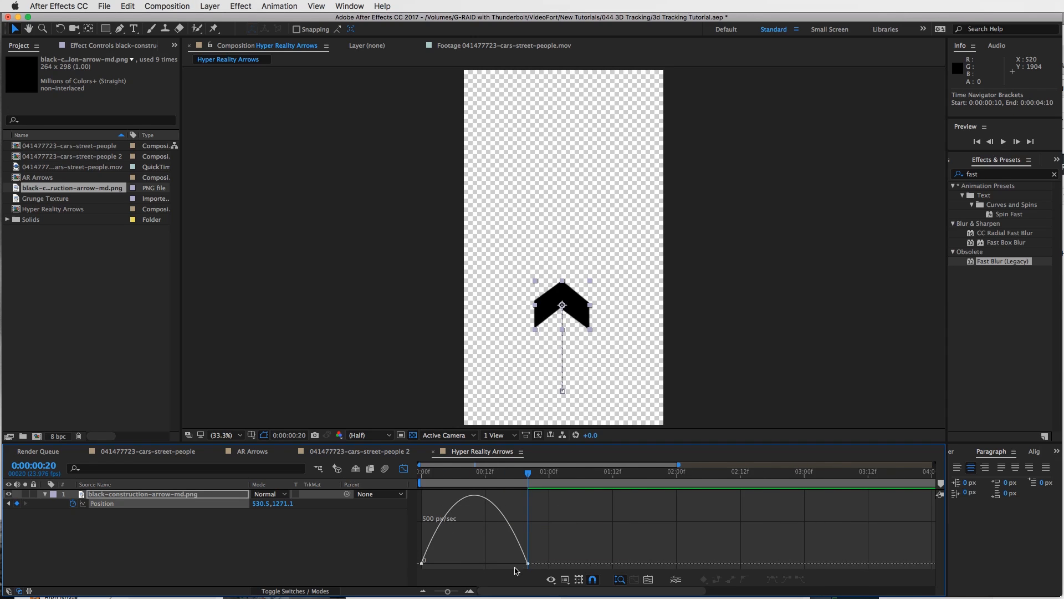
pyautogui.click(528, 564)
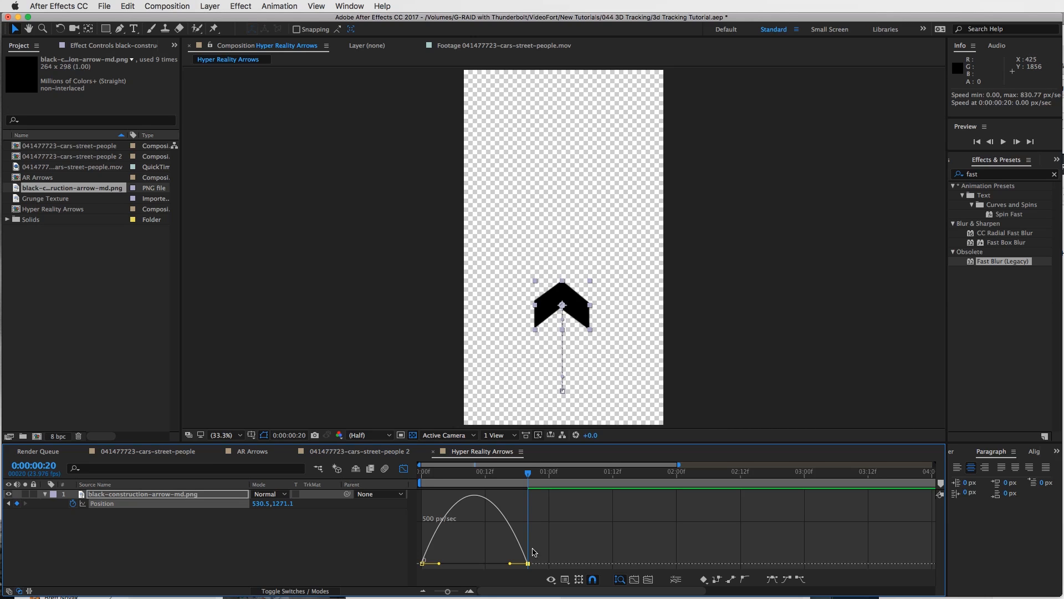
pyautogui.moveTo(511, 565); pyautogui.dragTo(426, 495)
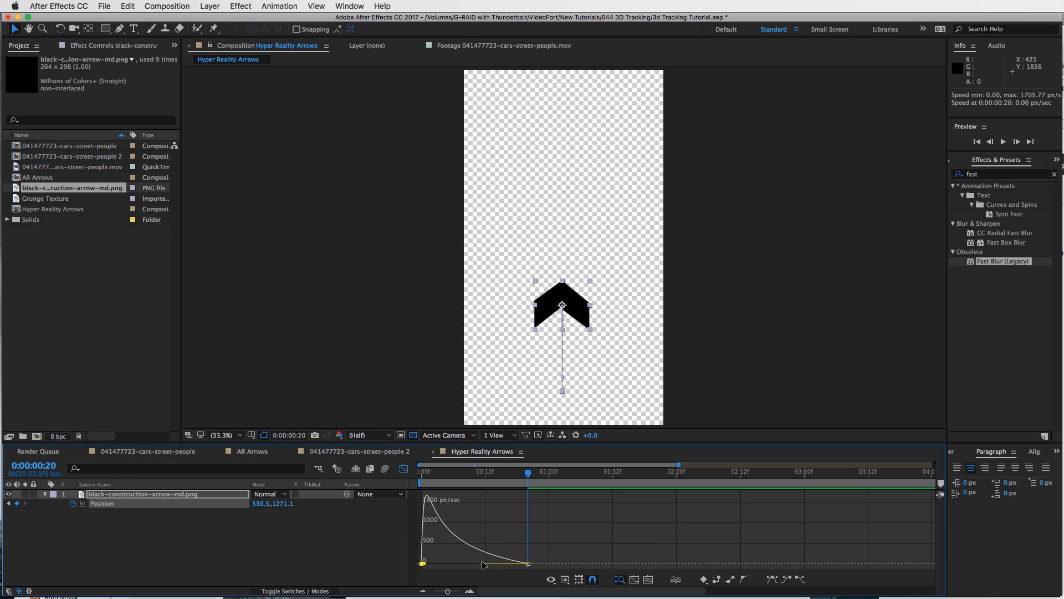
pyautogui.moveTo(482, 564); pyautogui.dragTo(478, 564)
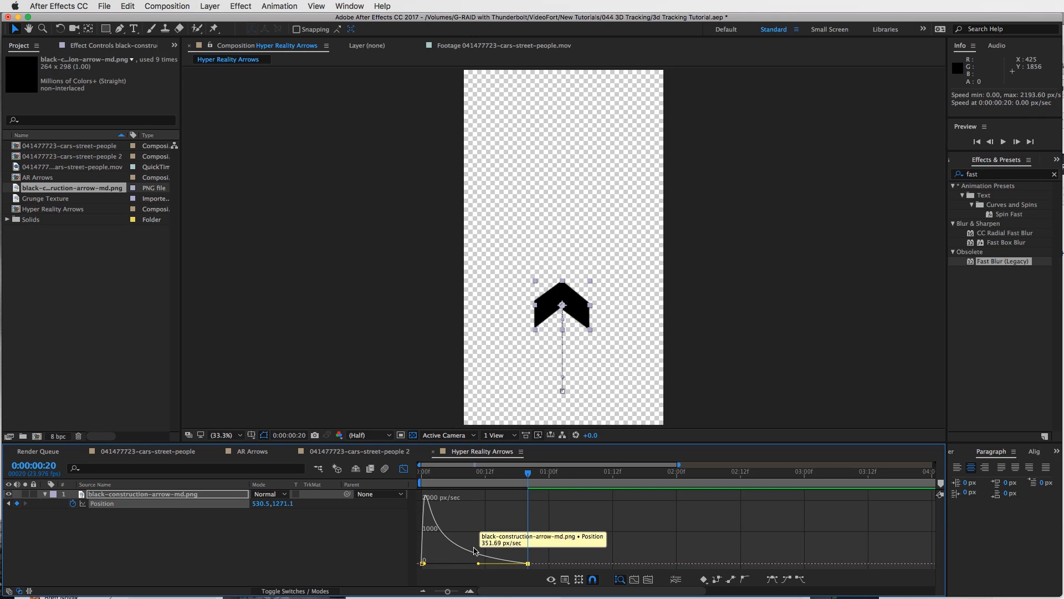
pyautogui.click(404, 469)
# - End the work area at 0:00:01:05 and preview the arrow animation
pyautogui.moveTo(543, 478); pyautogui.dragTo(574, 475)
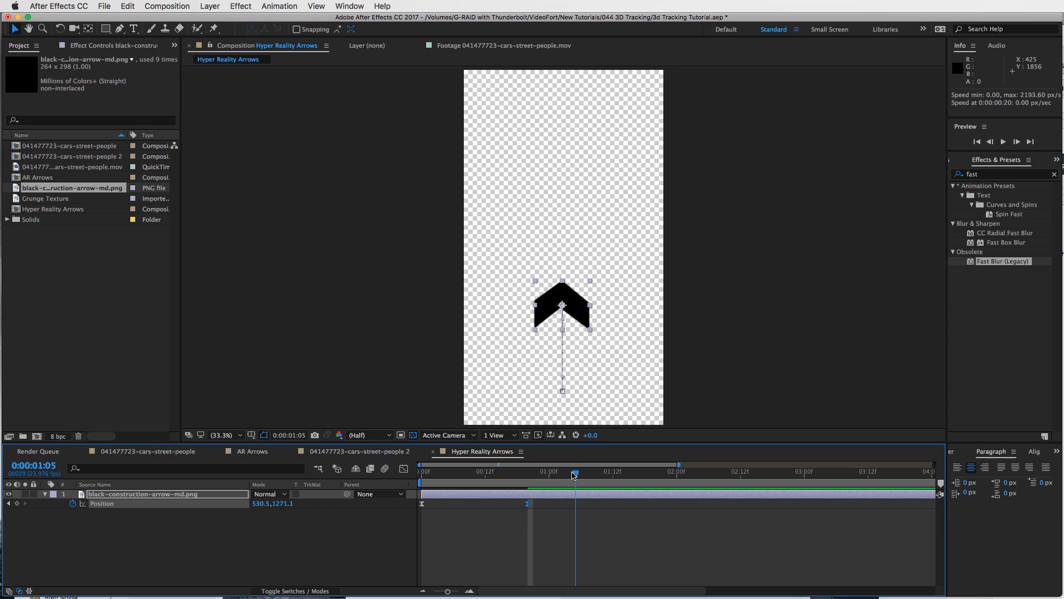
pyautogui.press('n')
pyautogui.press('space')
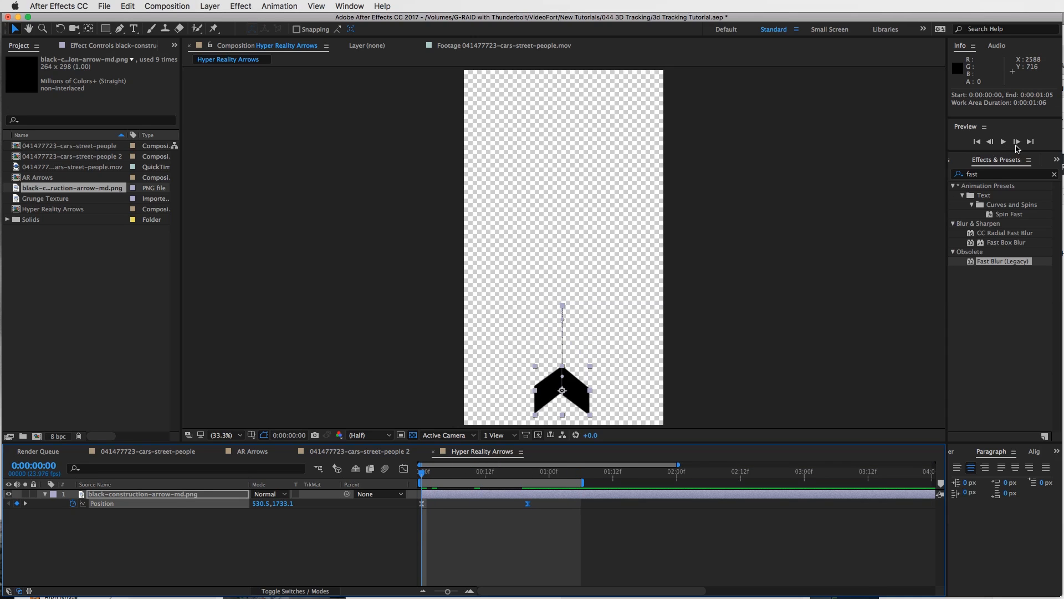
pyautogui.click(1005, 142)
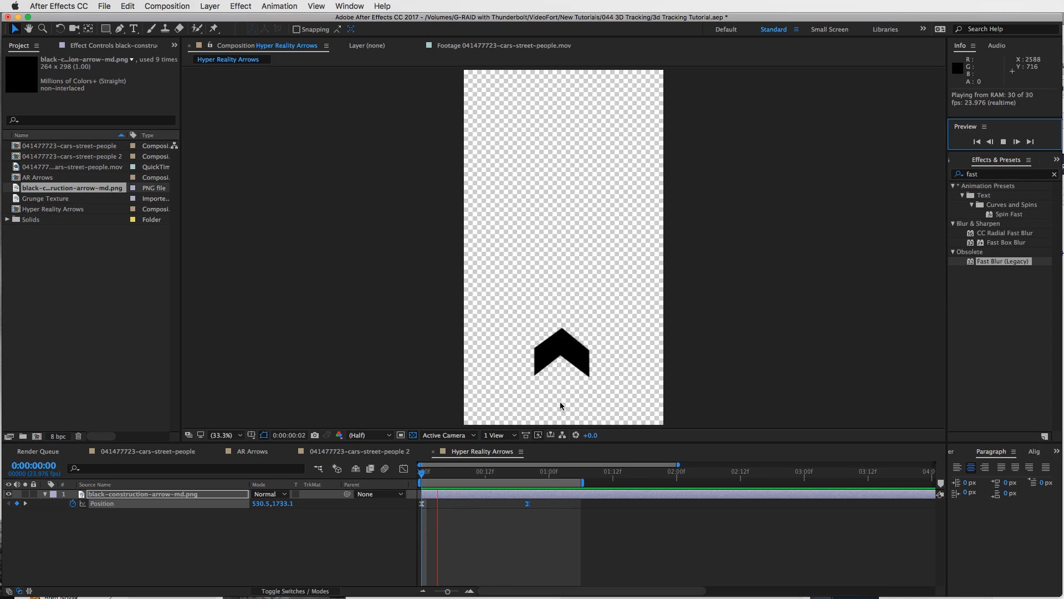
# - Add a 100% Opacity keyframe to the arrow layer and place it at 0:00:00:07
pyautogui.click(538, 474)
pyautogui.press('pageup')
pyautogui.press('pageup')
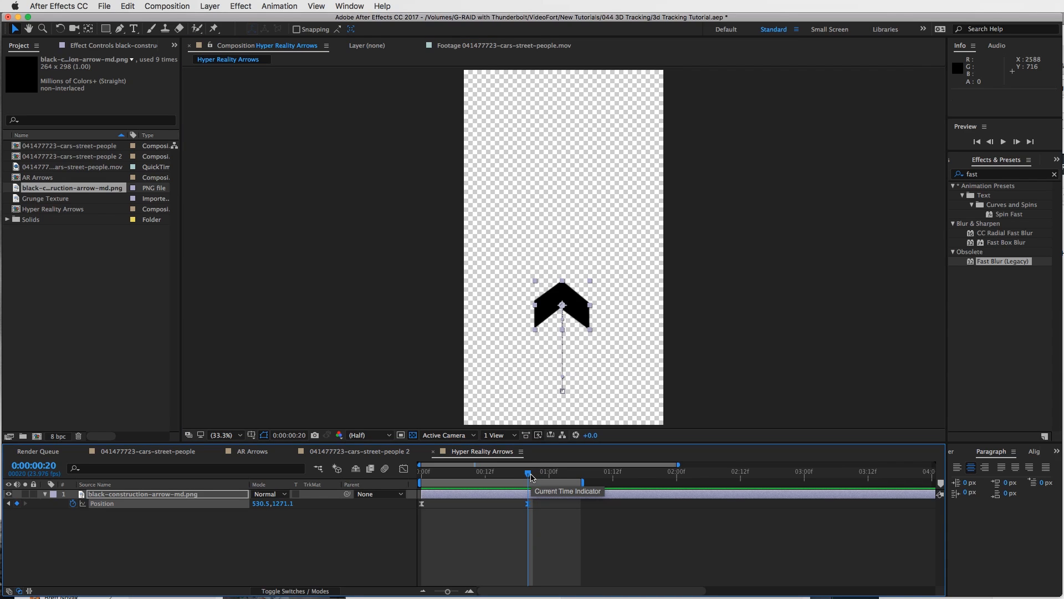
pyautogui.hotkey('shift', 't')
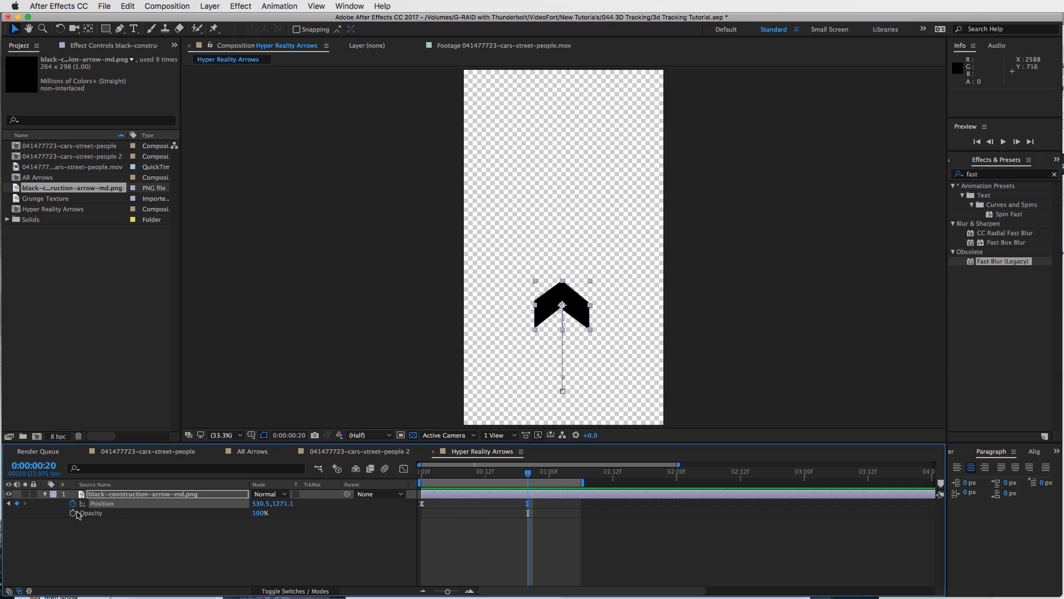
pyautogui.click(73, 513)
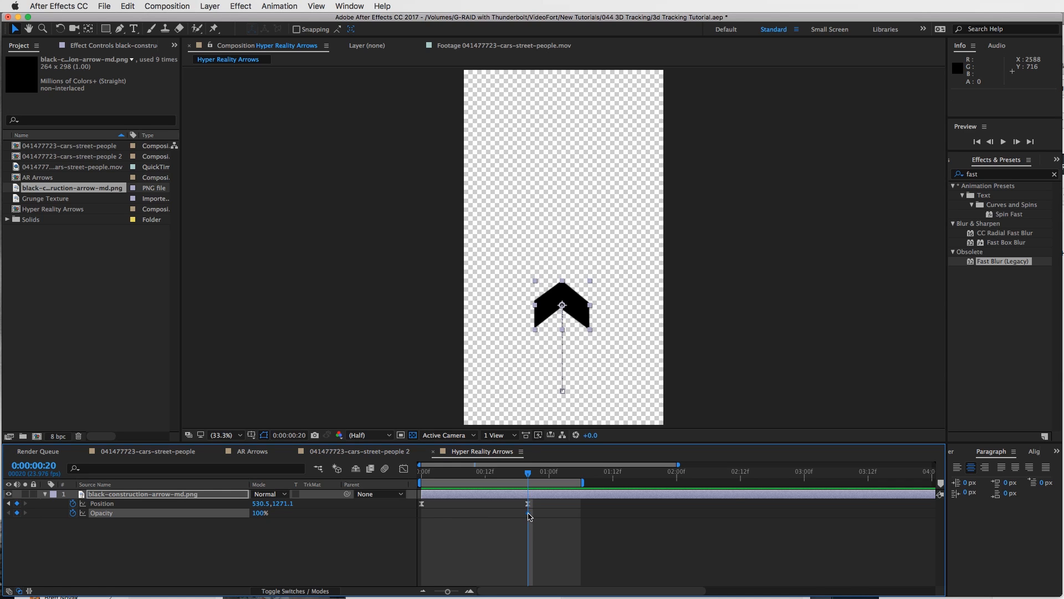
pyautogui.moveTo(529, 514); pyautogui.dragTo(458, 517)
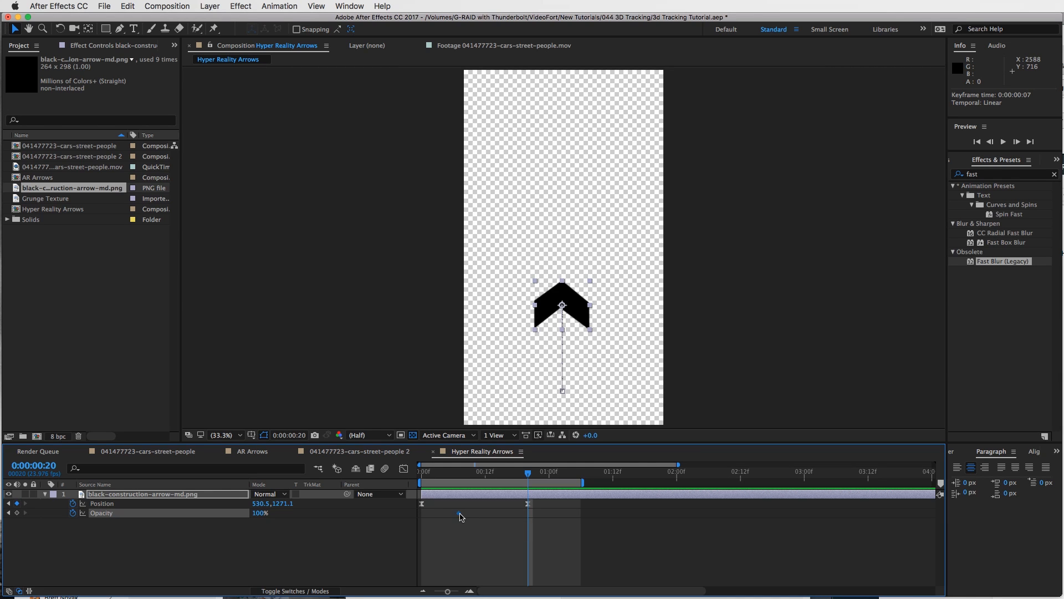
# - Set the arrow's Opacity to 0% at 0:00:00:20 so it fades out at the end of its move
pyautogui.click(260, 513)
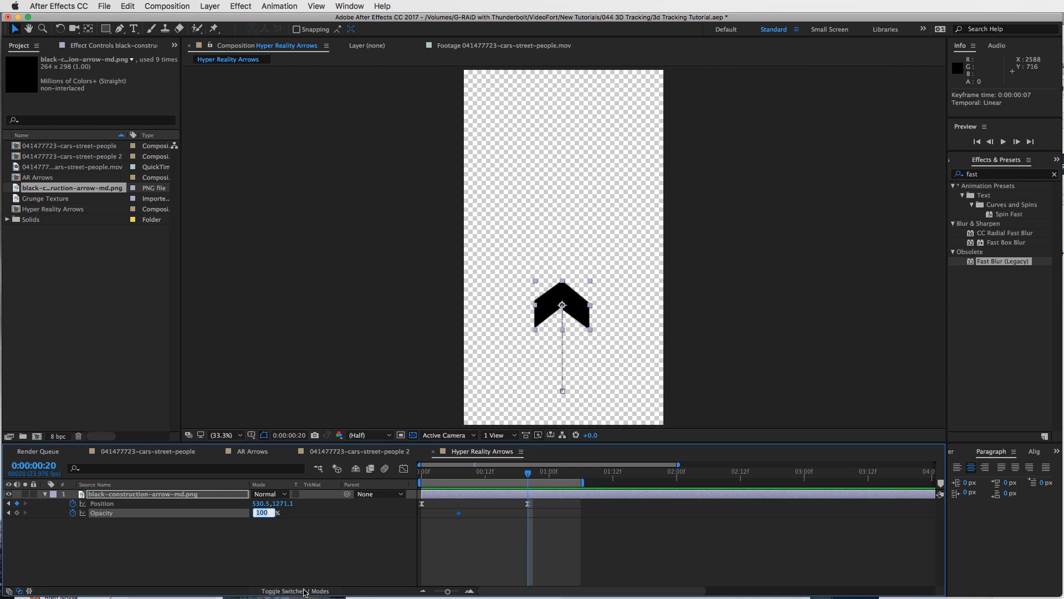
pyautogui.write('0')
pyautogui.press('Return')
pyautogui.click(500, 540)
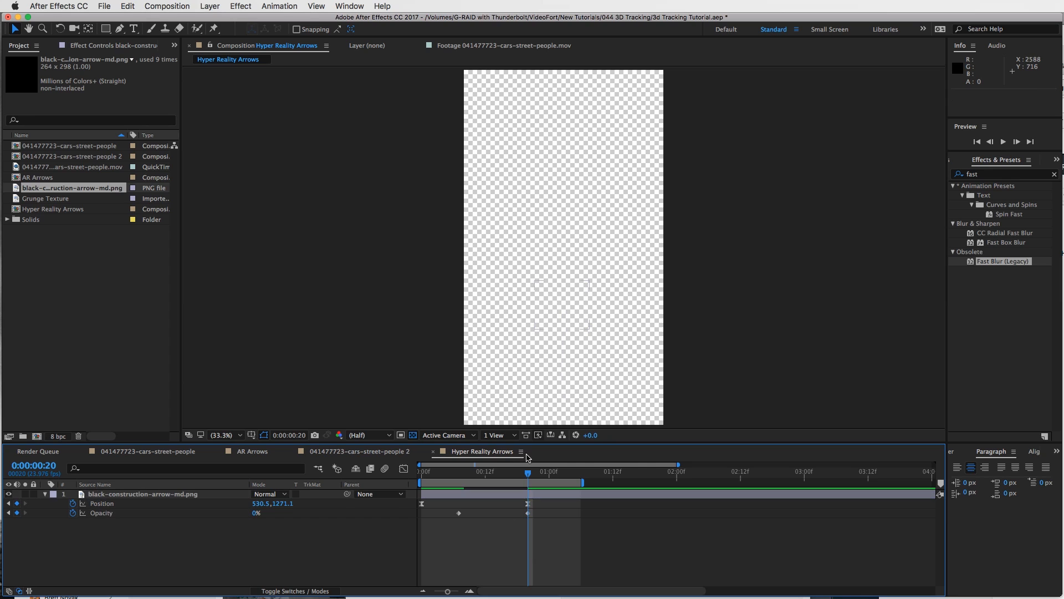
# - Preview the arrow's fade-out, and trim the end of the arrow layer to 0:00:00:20
pyautogui.click(1004, 142)
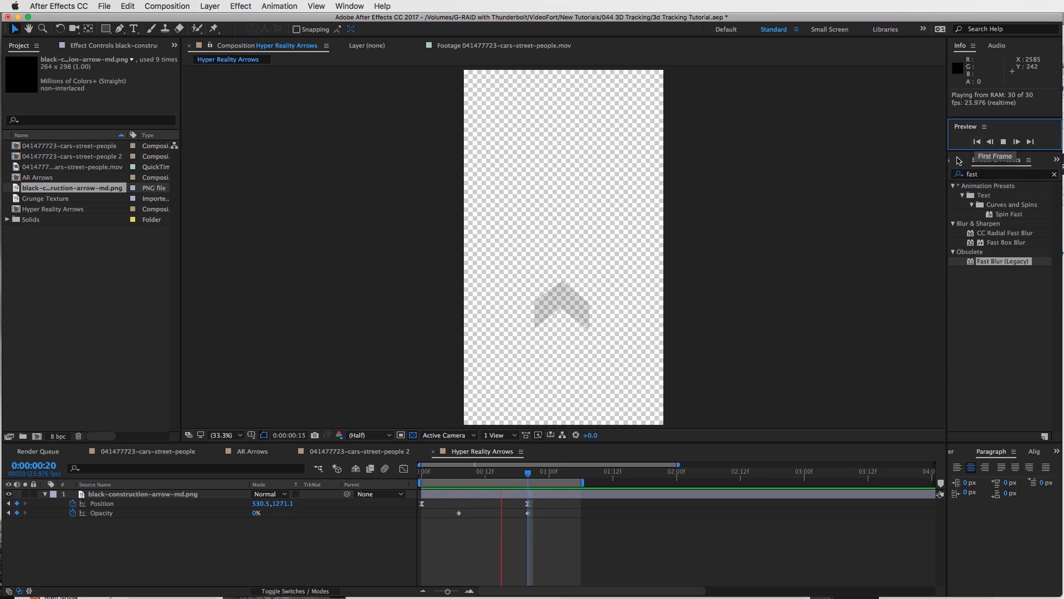
pyautogui.press('space')
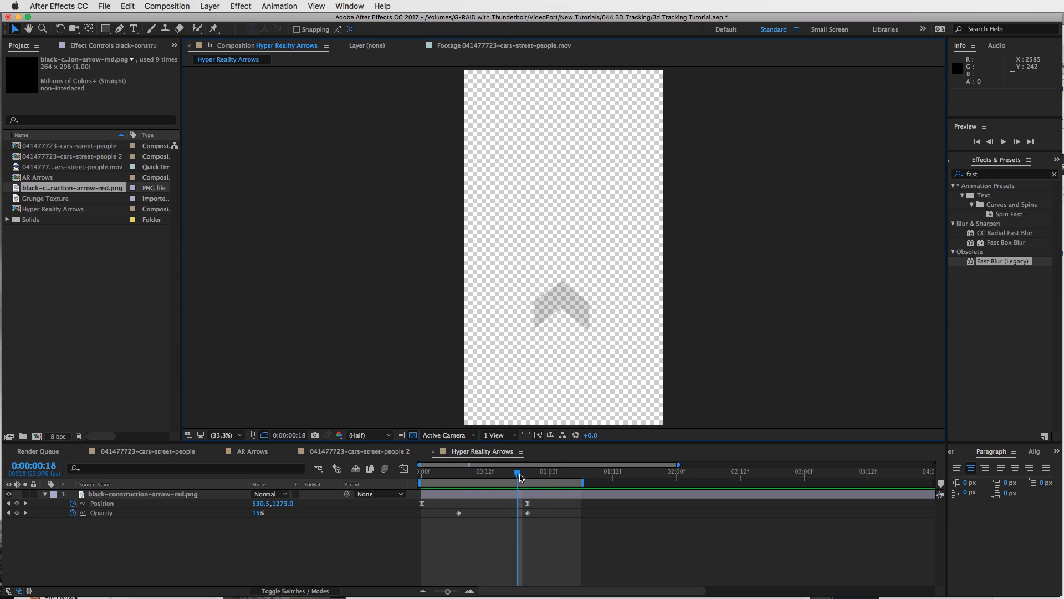
pyautogui.moveTo(520, 476); pyautogui.dragTo(528, 475)
pyautogui.click(534, 495)
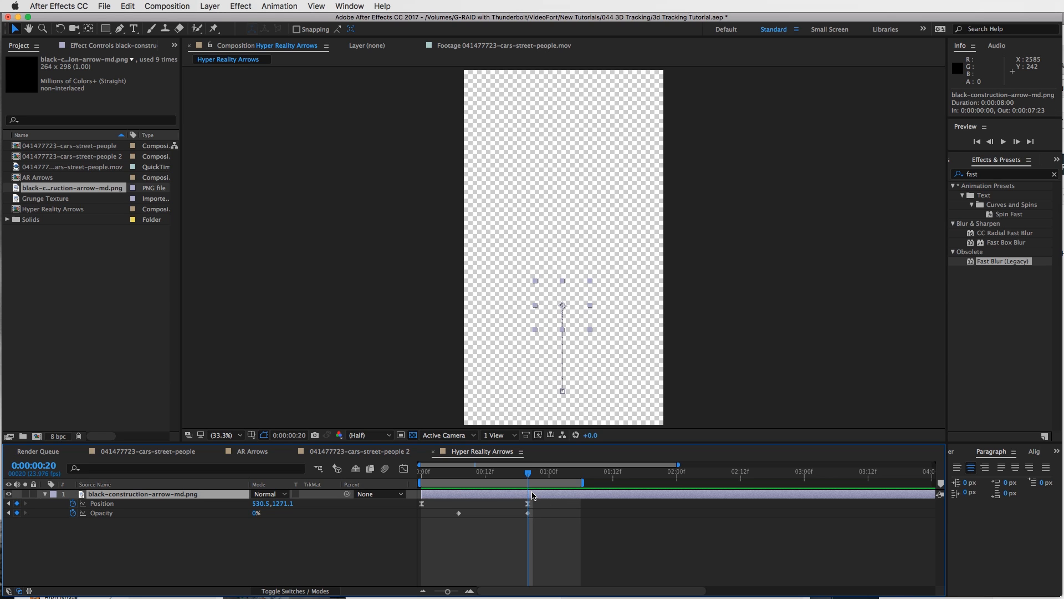
pyautogui.hotkey('alt', ']')
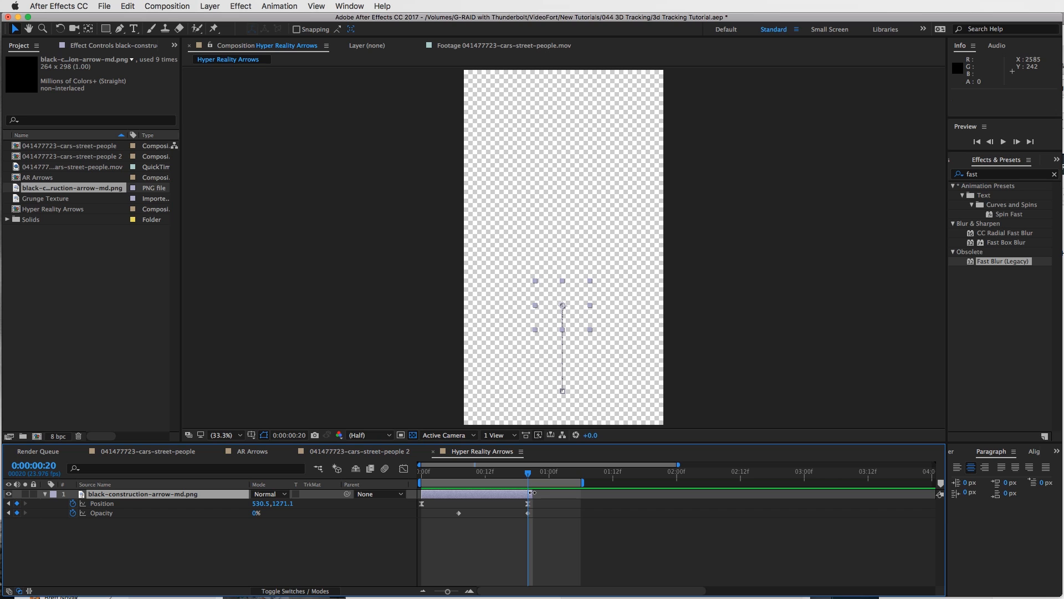
pyautogui.click(574, 175)
pyautogui.press('super+t')
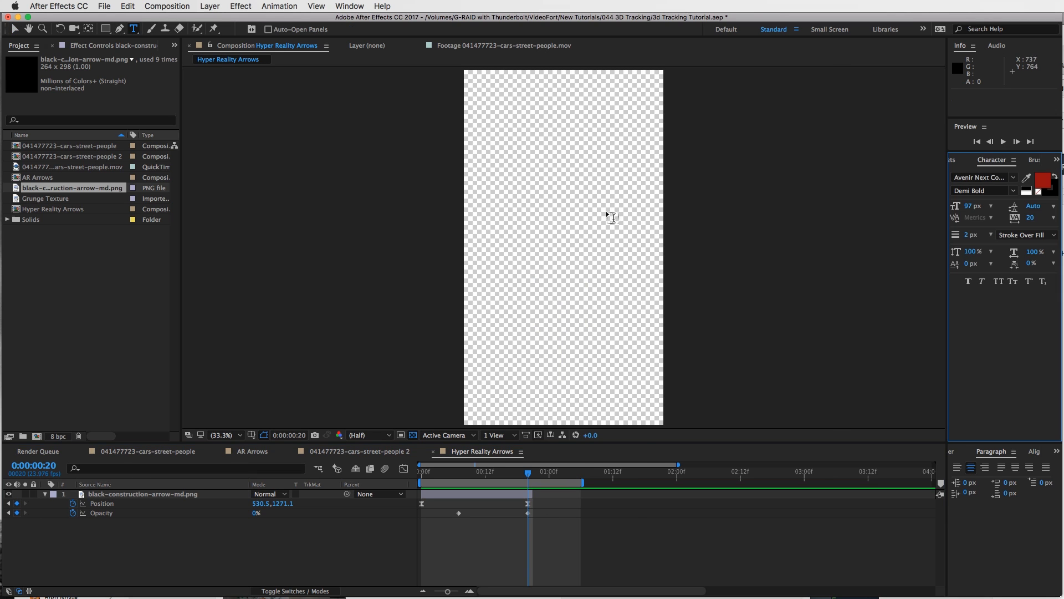
pyautogui.click(532, 206)
pyautogui.write('}')
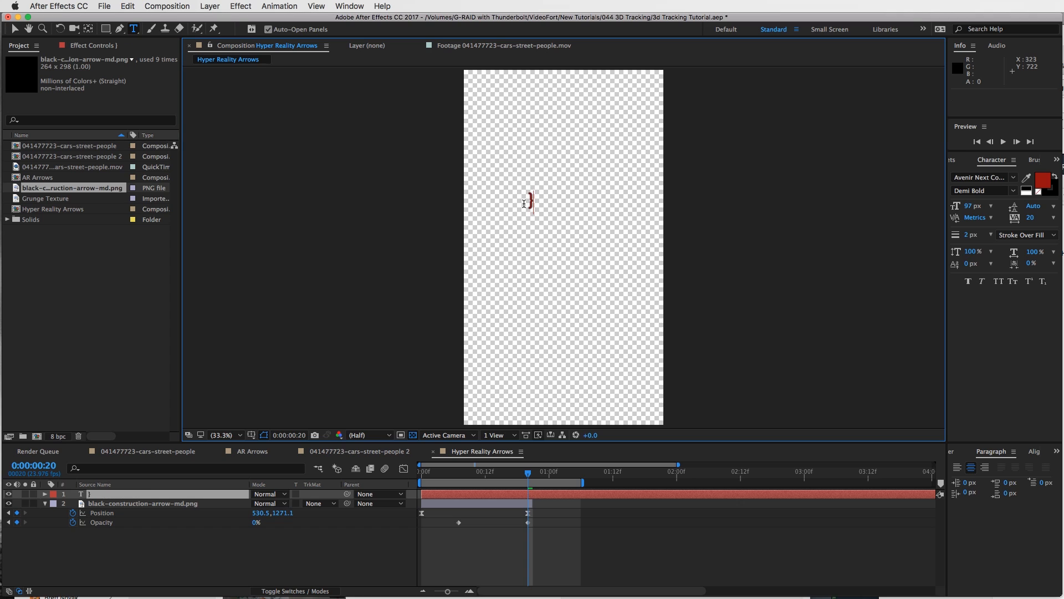
pyautogui.press('BackSpace')
pyautogui.write(']')
pyautogui.click(15, 29)
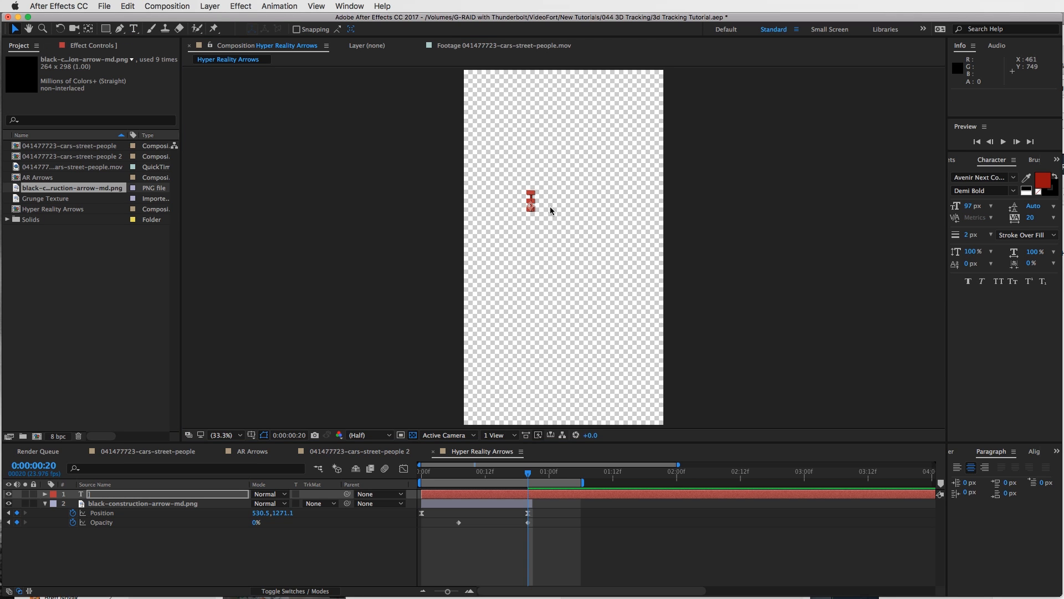
pyautogui.click(572, 493)
pyautogui.press('Delete')
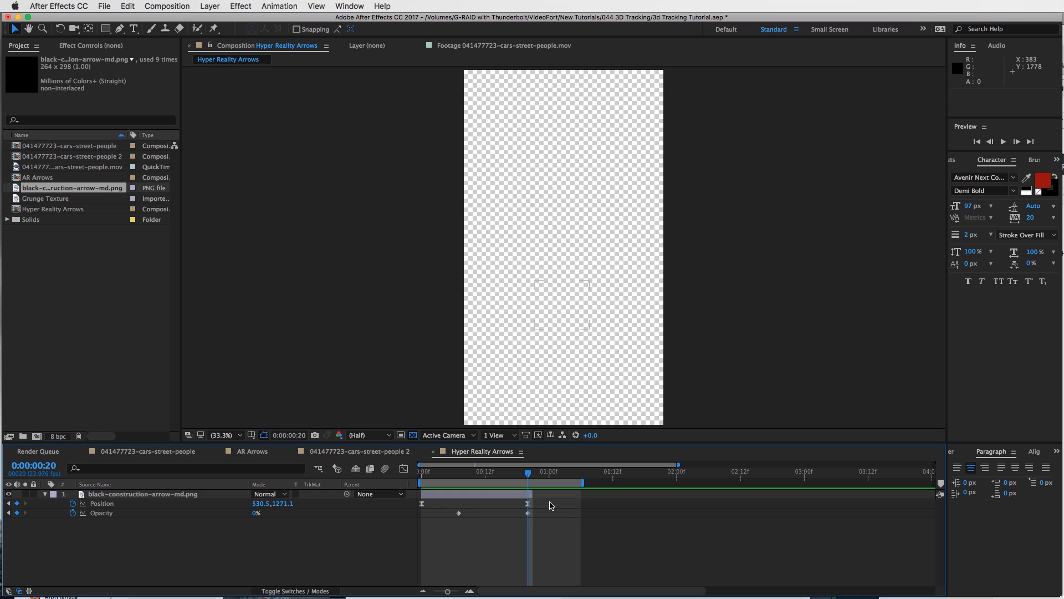
# - Return to the start of the composition and duplicate the trimmed arrow layer three times
pyautogui.click(529, 498)
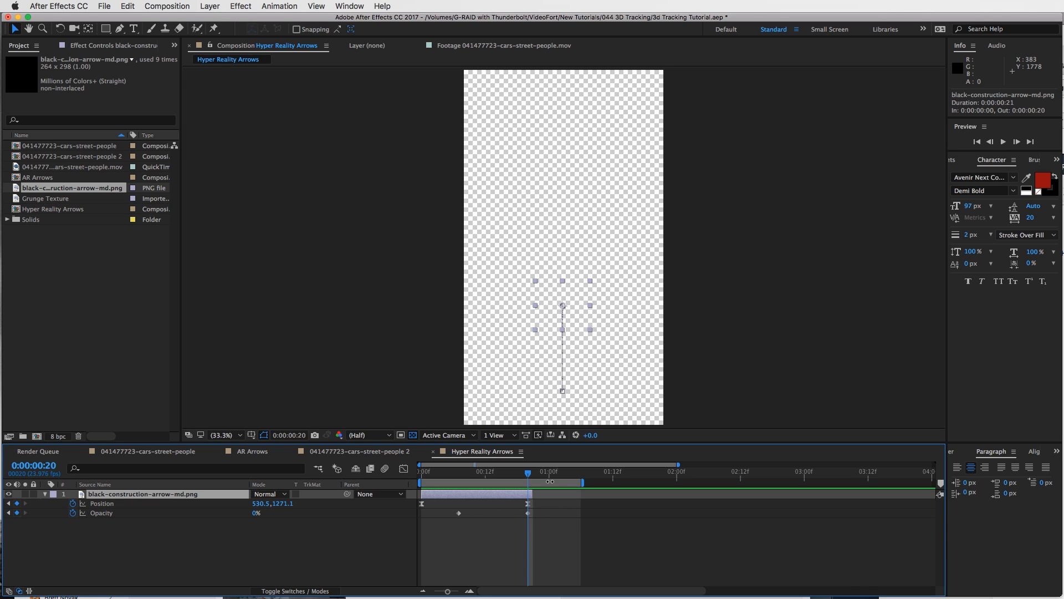
pyautogui.moveTo(523, 478); pyautogui.dragTo(418, 486)
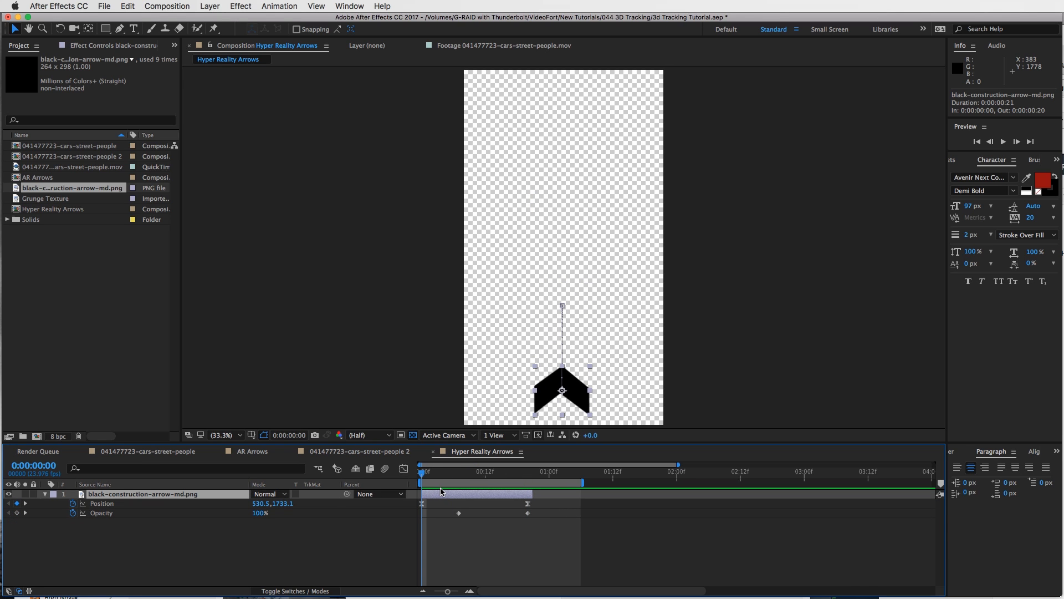
pyautogui.press('super+d')
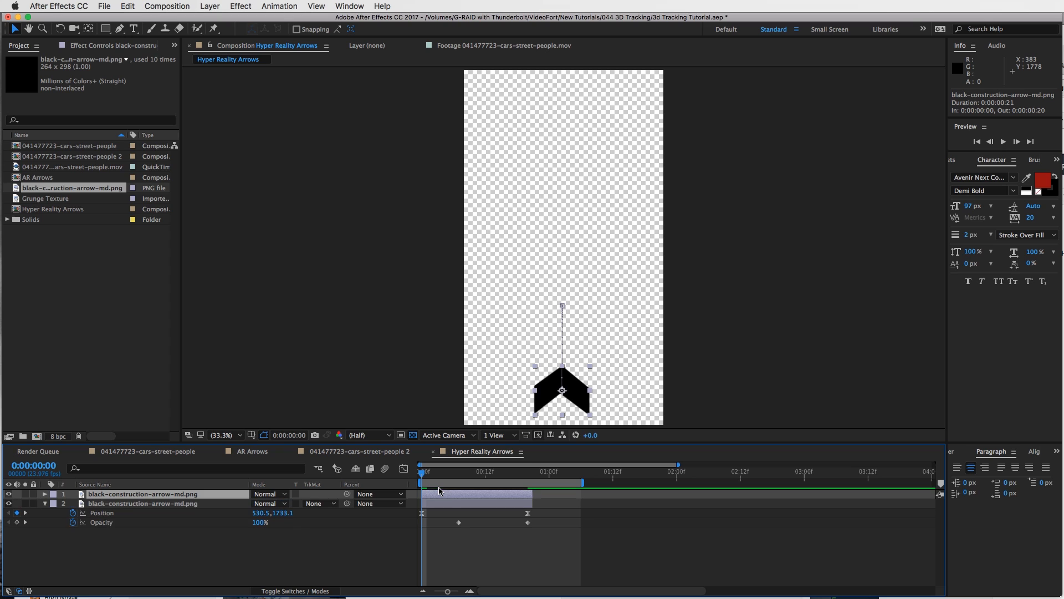
pyautogui.press('super+d')
pyautogui.press('super+d')
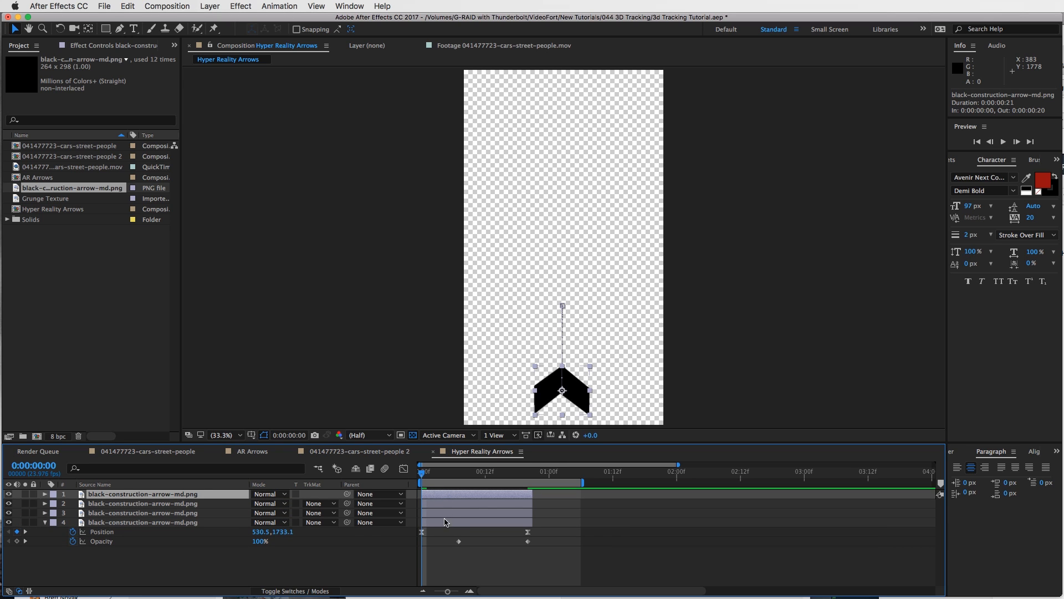
# - Shift the three arrow copies to start at 0:00:00:17 and check their overlap with the original arrow's fade
pyautogui.keyDown('shift'); pyautogui.click(445, 514); pyautogui.keyUp('shift')
pyautogui.moveTo(452, 515); pyautogui.dragTo(539, 519)
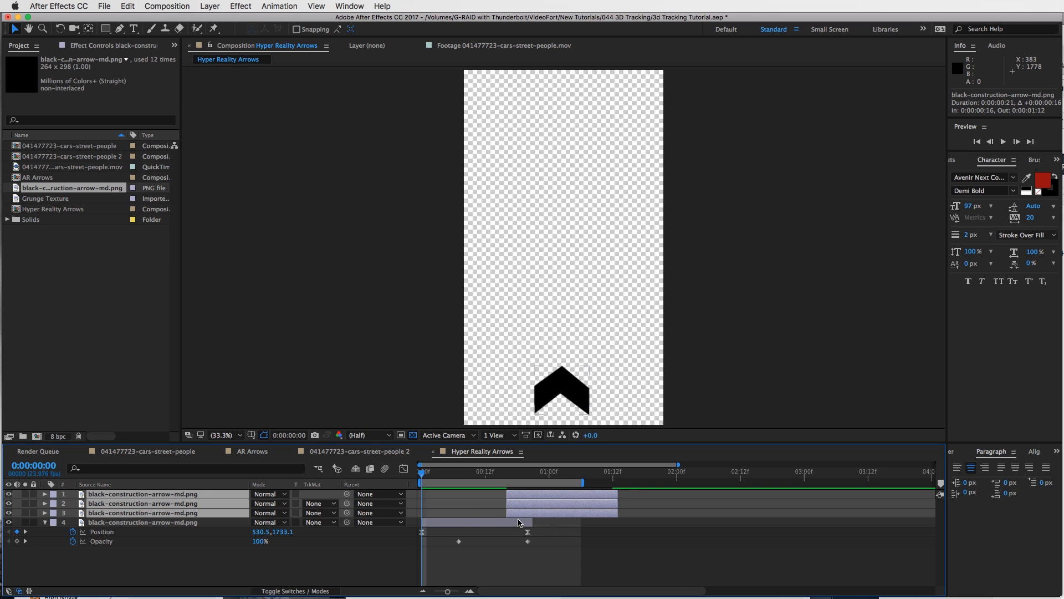
pyautogui.moveTo(523, 514); pyautogui.dragTo(530, 514)
pyautogui.click(513, 472)
pyautogui.press('pagedown')
pyautogui.press('pagedown')
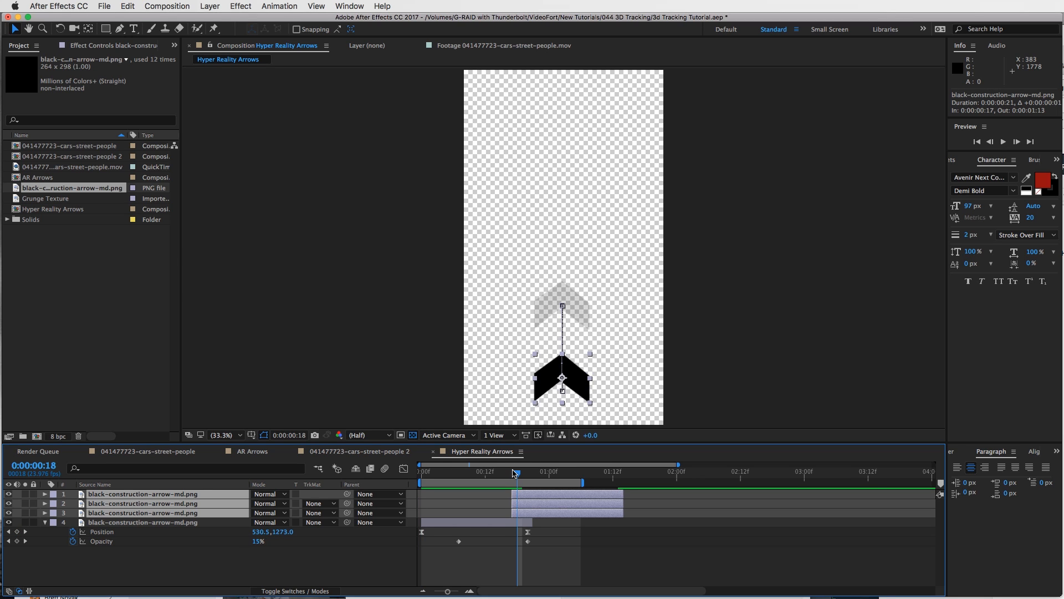
pyautogui.press('pagedown')
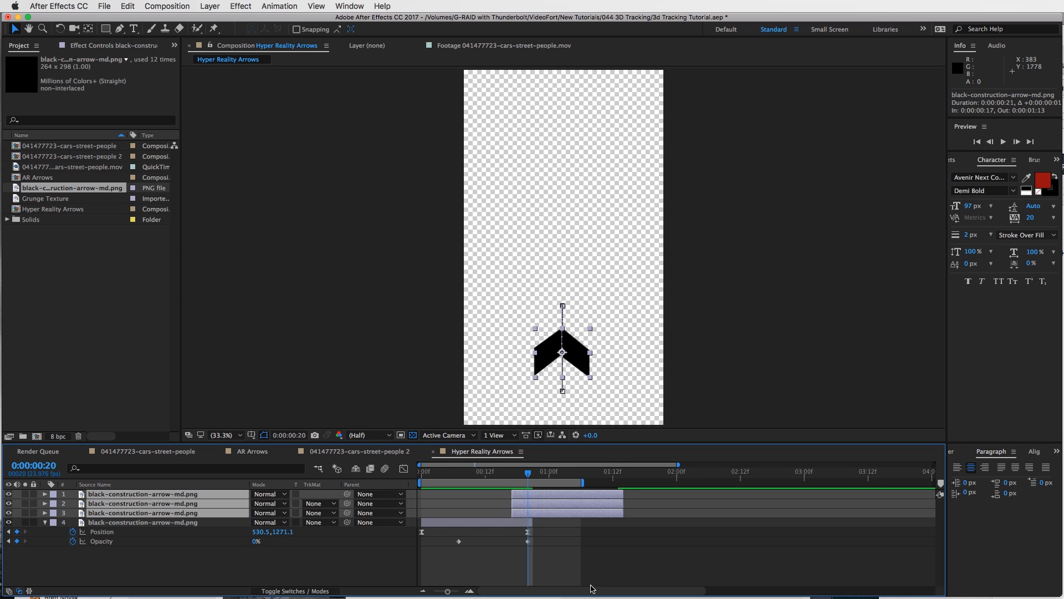
# - Shift the top two arrow layers to start at 0:00:01:10 and reset the work area start to 0:00:00:00
pyautogui.click(569, 558)
pyautogui.click(559, 504)
pyautogui.keyDown('shift'); pyautogui.click(559, 497); pyautogui.keyUp('shift')
pyautogui.moveTo(544, 495); pyautogui.dragTo(615, 479)
pyautogui.click(602, 473)
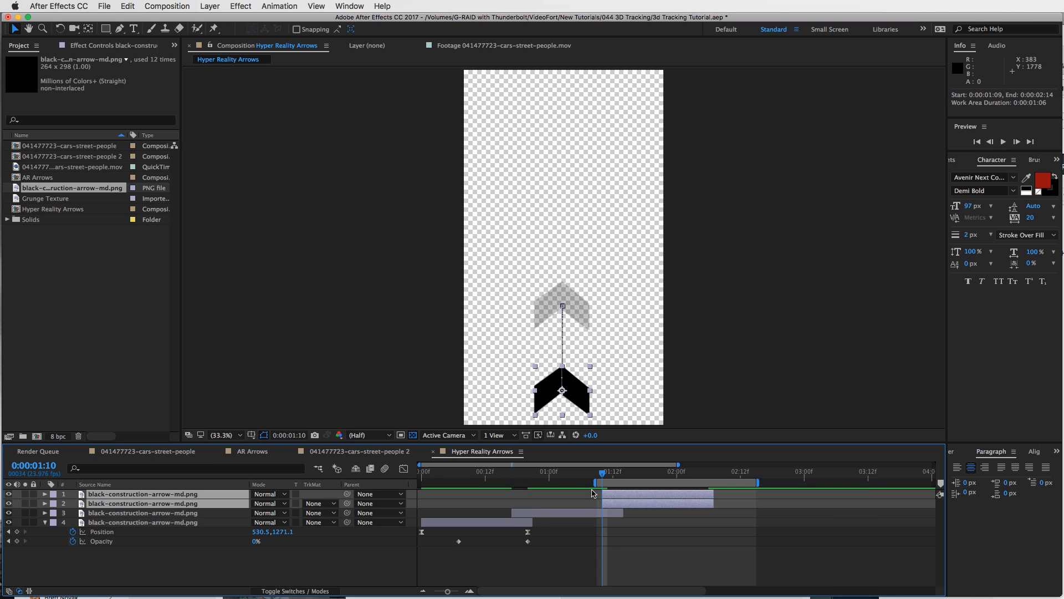
pyautogui.doubleClick(594, 482)
pyautogui.click(607, 469)
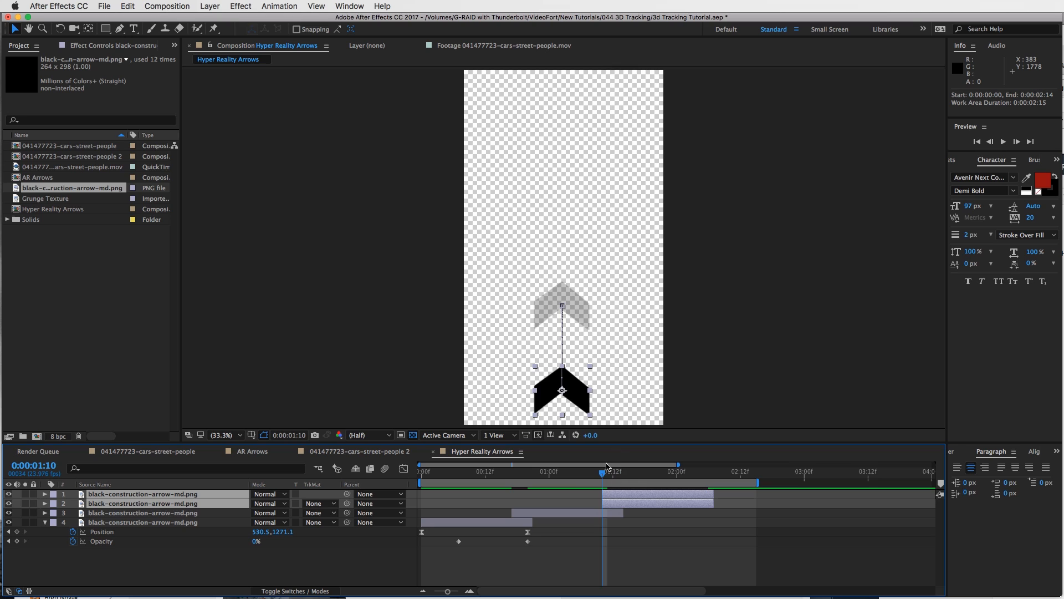
# - Nudge the second arrow layer to start at 0:00:01:11 and move the topmost arrow layer to start at 0:00:02:05
pyautogui.press('pagedown')
pyautogui.press('pagedown')
pyautogui.moveTo(621, 506); pyautogui.dragTo(753, 495)
pyautogui.click(690, 537)
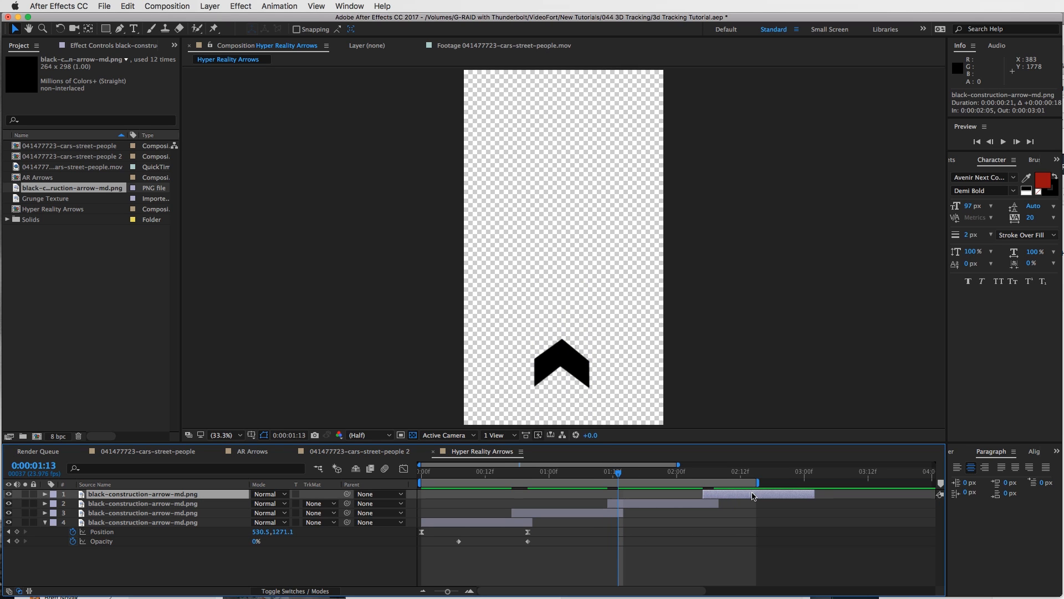
pyautogui.click(700, 472)
pyautogui.press('pagedown')
pyautogui.press('pagedown')
pyautogui.press('pagedown')
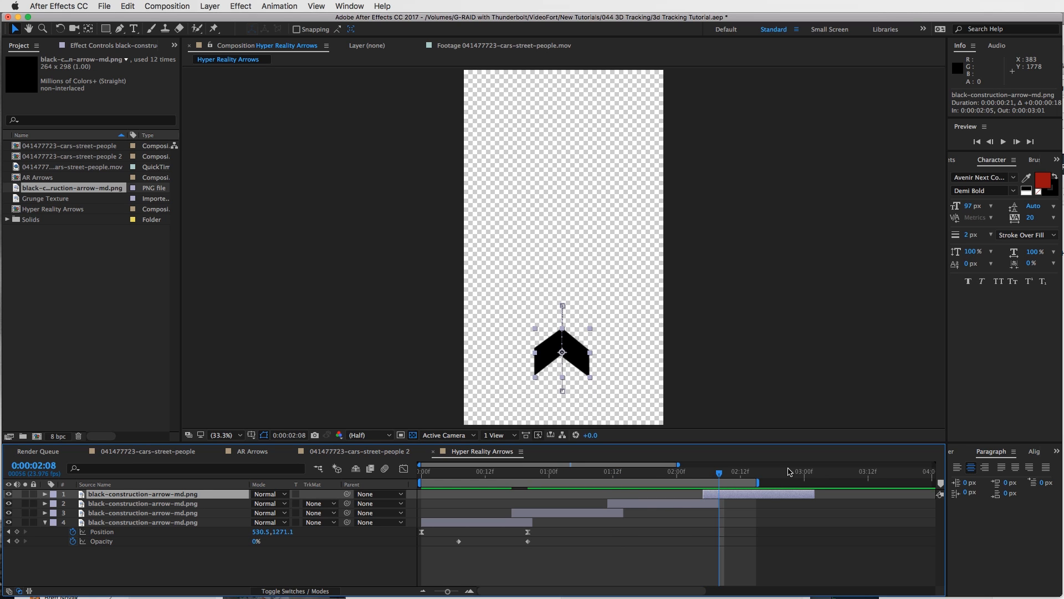
# - Extend the work area end to 0:00:03:01 and preview the staggered arrow sequence
pyautogui.moveTo(760, 482); pyautogui.dragTo(810, 482)
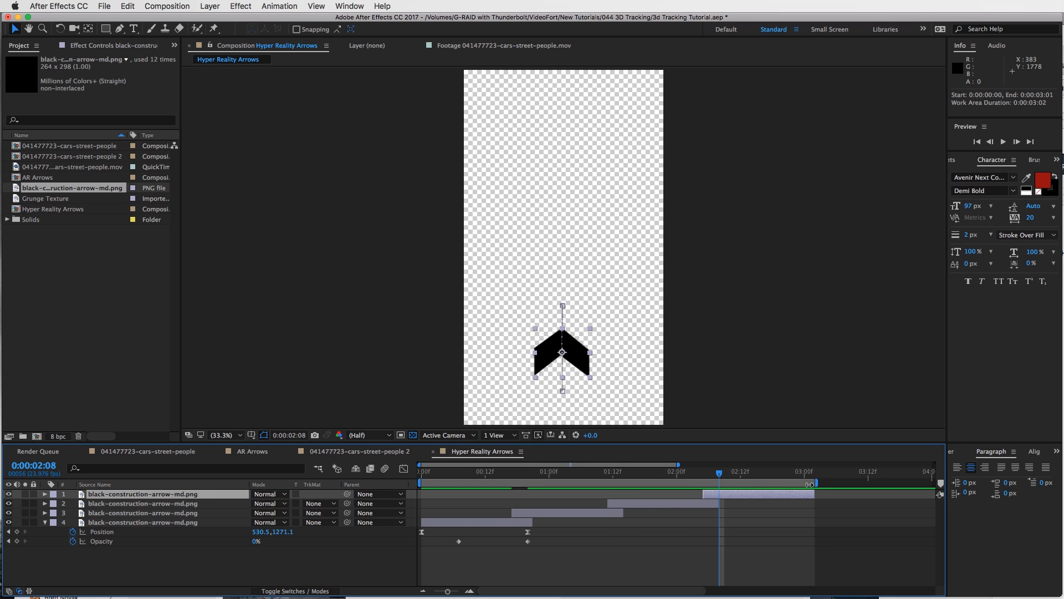
pyautogui.click(1003, 142)
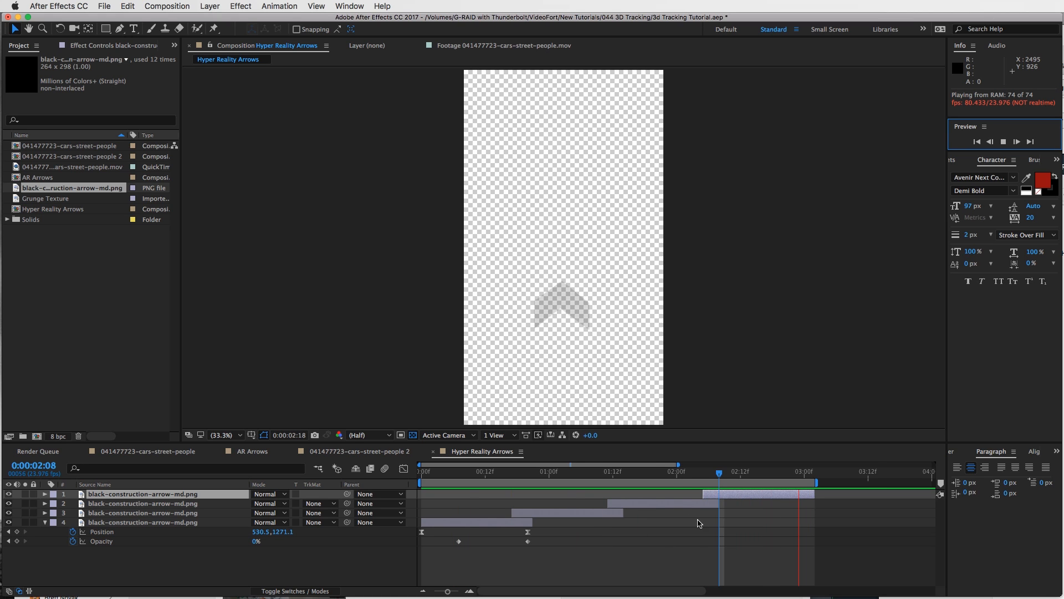
pyautogui.press('space')
# - Duplicate all four arrow layers and group the duplicates at the top of the layer stack
pyautogui.press('super+a')
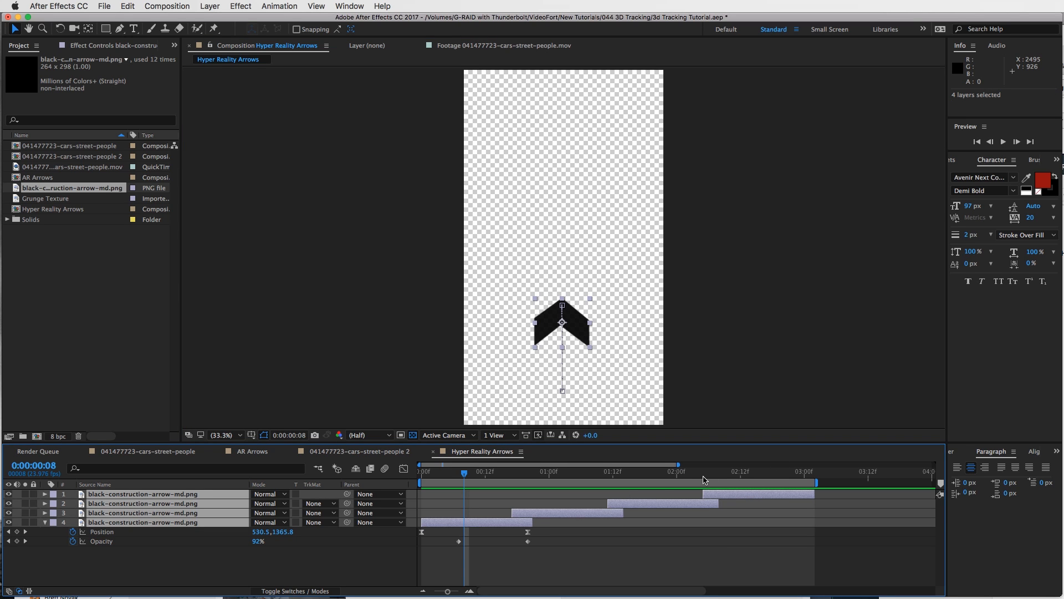
pyautogui.press('super+d')
pyautogui.moveTo(182, 550); pyautogui.dragTo(187, 502)
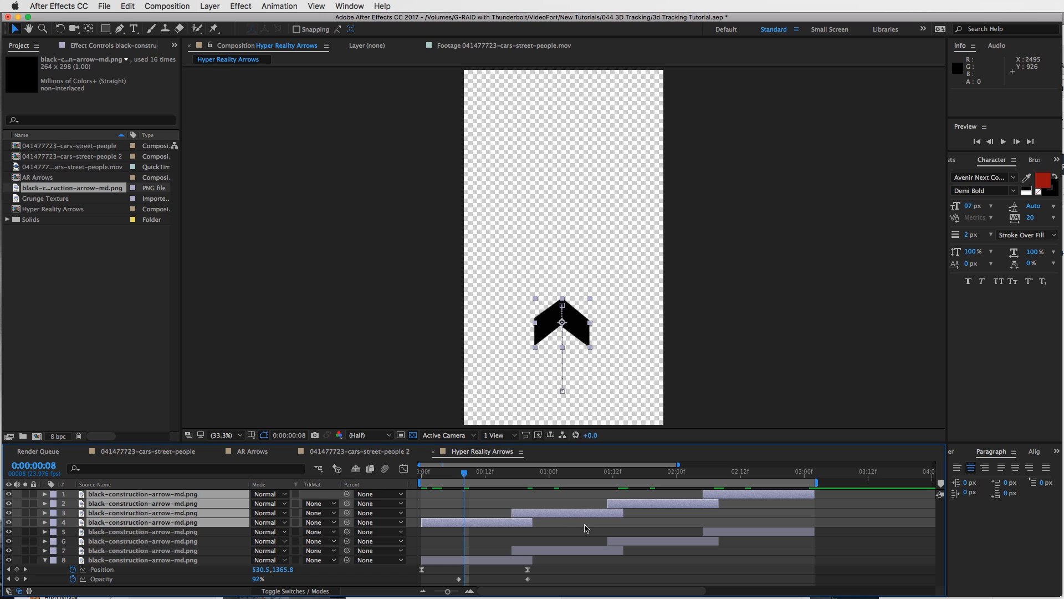
# - Add a null object and parent the four duplicated arrow layers to it
pyautogui.click(210, 6)
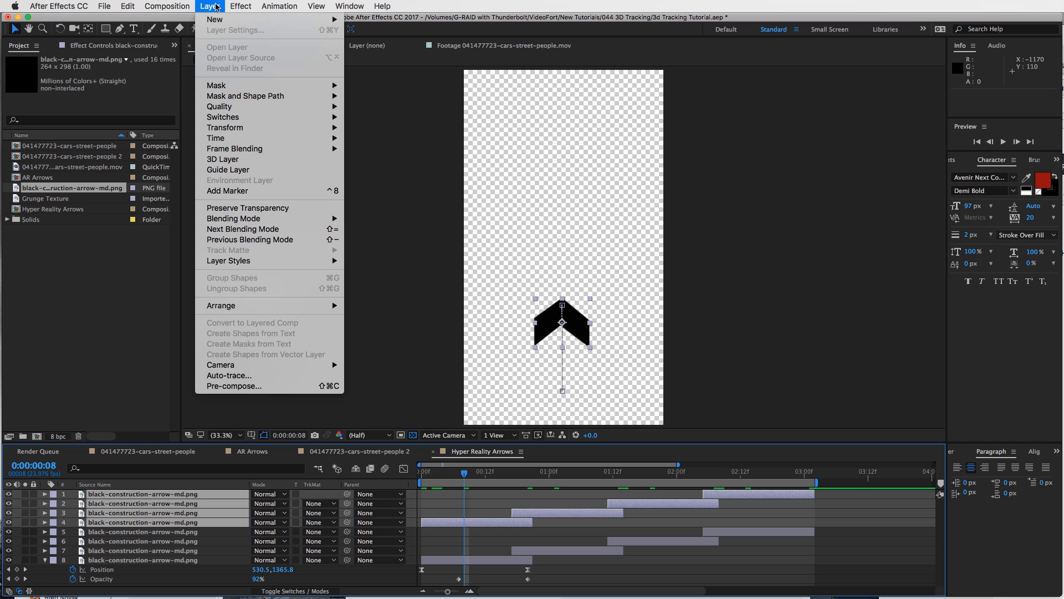
pyautogui.moveTo(222, 20)
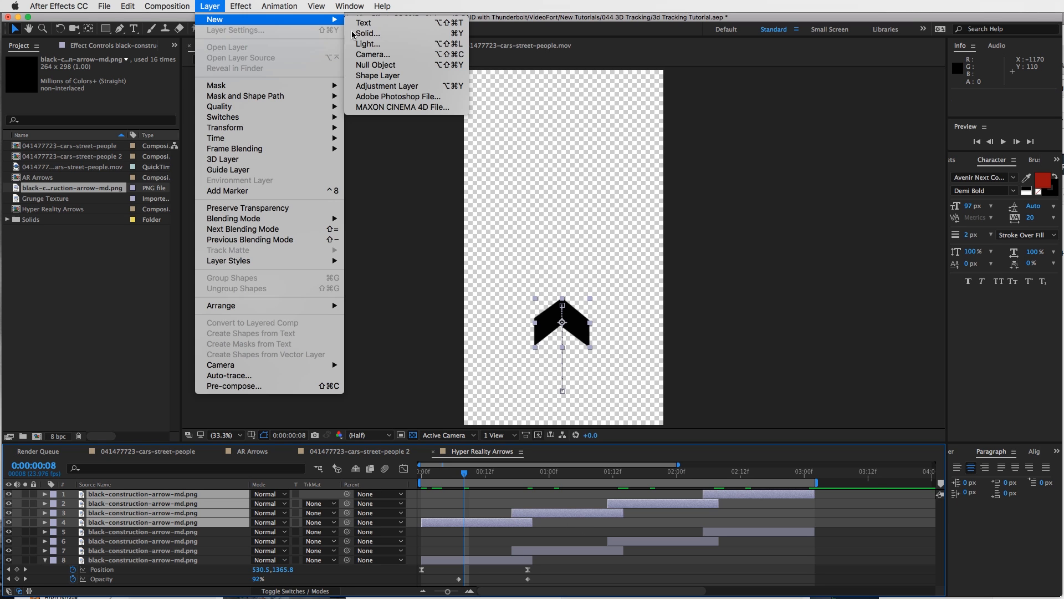
pyautogui.click(397, 67)
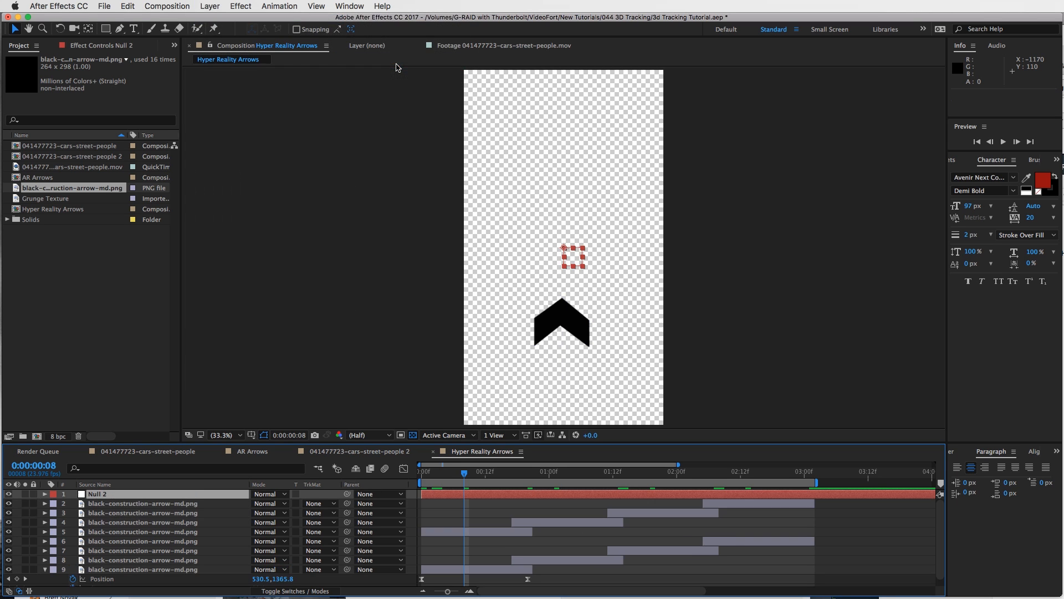
pyautogui.click(523, 534)
pyautogui.keyDown('shift'); pyautogui.click(744, 507); pyautogui.keyUp('shift')
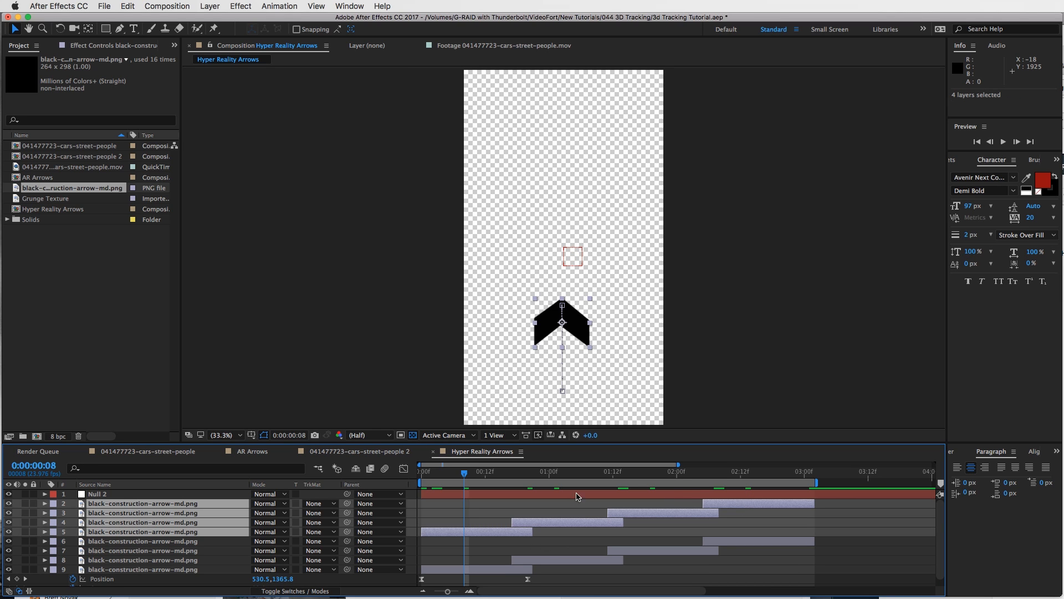
pyautogui.moveTo(347, 532); pyautogui.dragTo(93, 500)
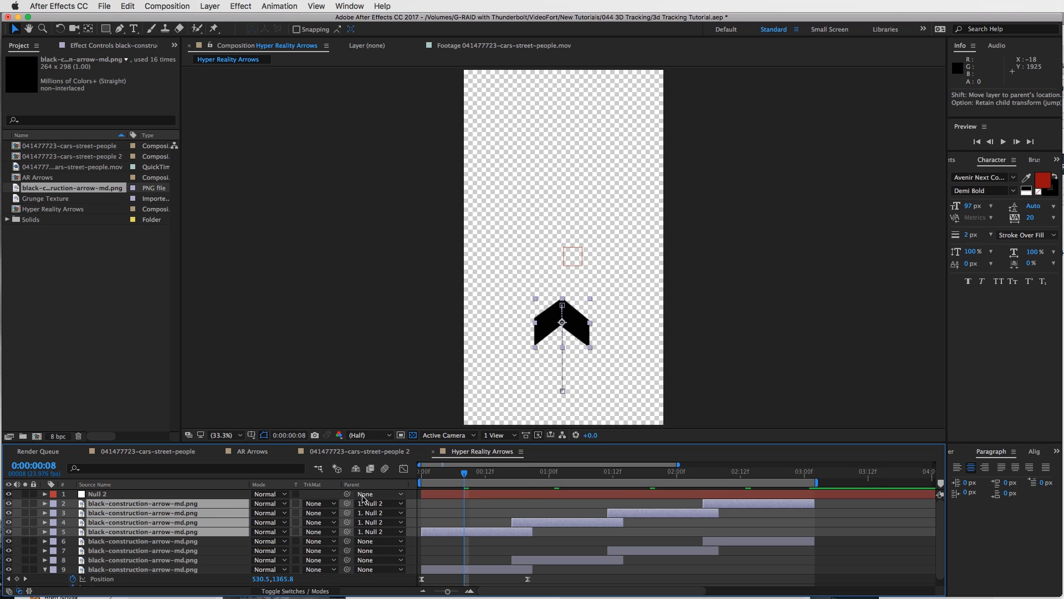
# - Raise the null to Position 540.0, 25.0 and scrub through the animation to check the spacing between the arrow sets
pyautogui.click(557, 494)
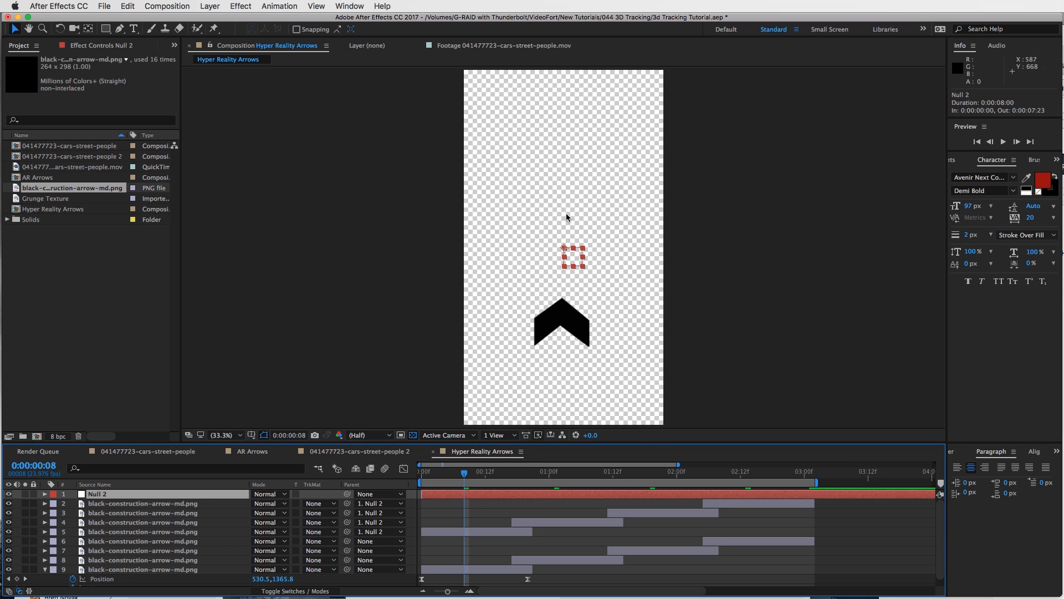
pyautogui.press('p')
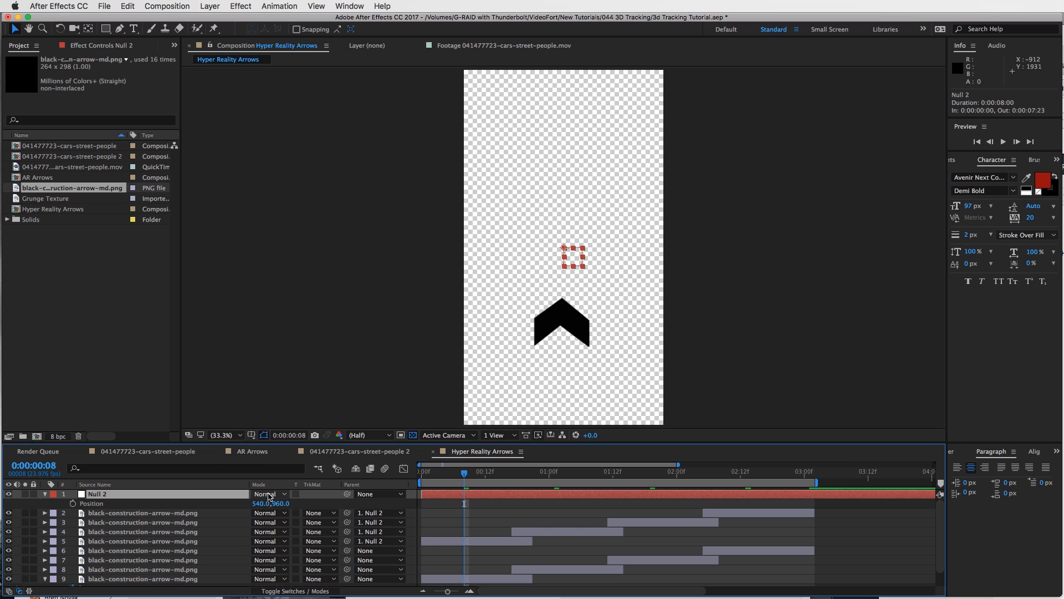
pyautogui.moveTo(281, 506); pyautogui.dragTo(103, 496)
pyautogui.moveTo(466, 476); pyautogui.dragTo(537, 469)
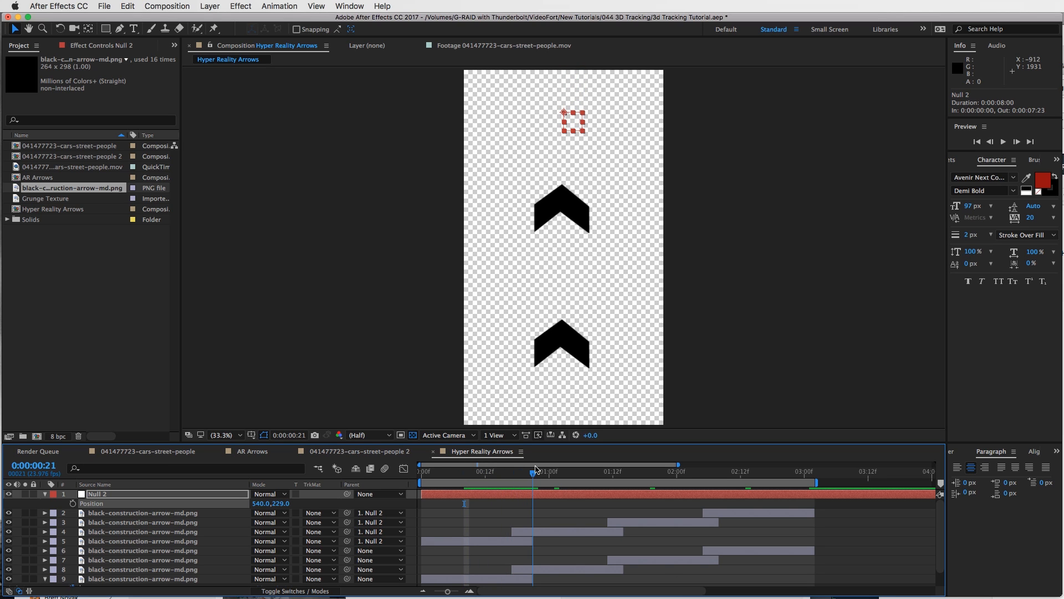
pyautogui.moveTo(281, 503); pyautogui.dragTo(195, 491)
pyautogui.moveTo(549, 475); pyautogui.dragTo(586, 486)
# - Delay the four arrow layers parented to the null by three frames
pyautogui.click(521, 540)
pyautogui.keyDown('shift'); pyautogui.click(722, 515); pyautogui.keyUp('shift')
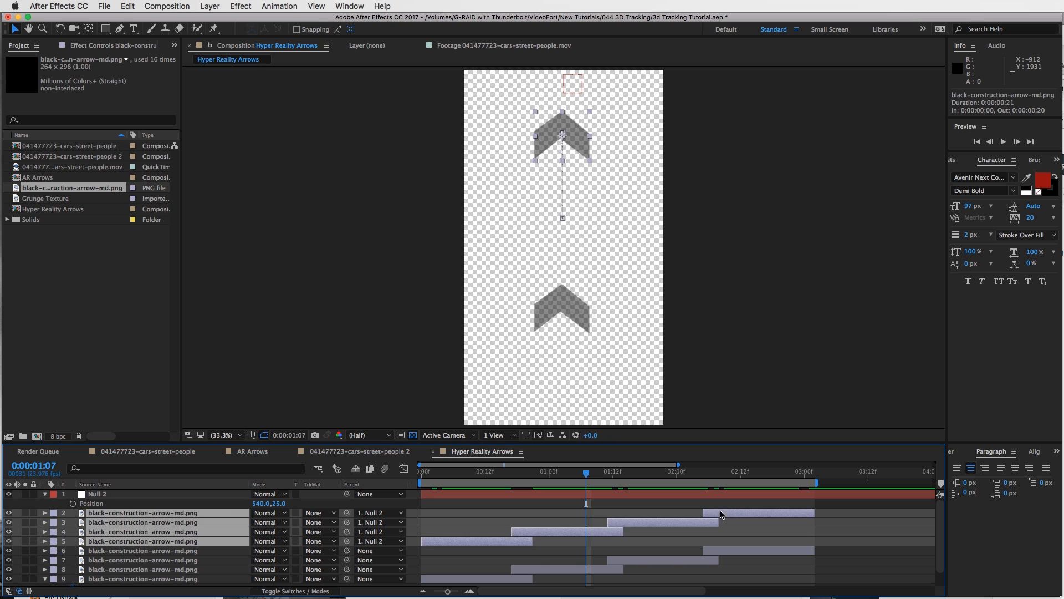
pyautogui.moveTo(722, 514); pyautogui.dragTo(737, 515)
# - Extend the work area to the end of the last arrow layer and trim the composition to the work area
pyautogui.moveTo(453, 474); pyautogui.dragTo(833, 481)
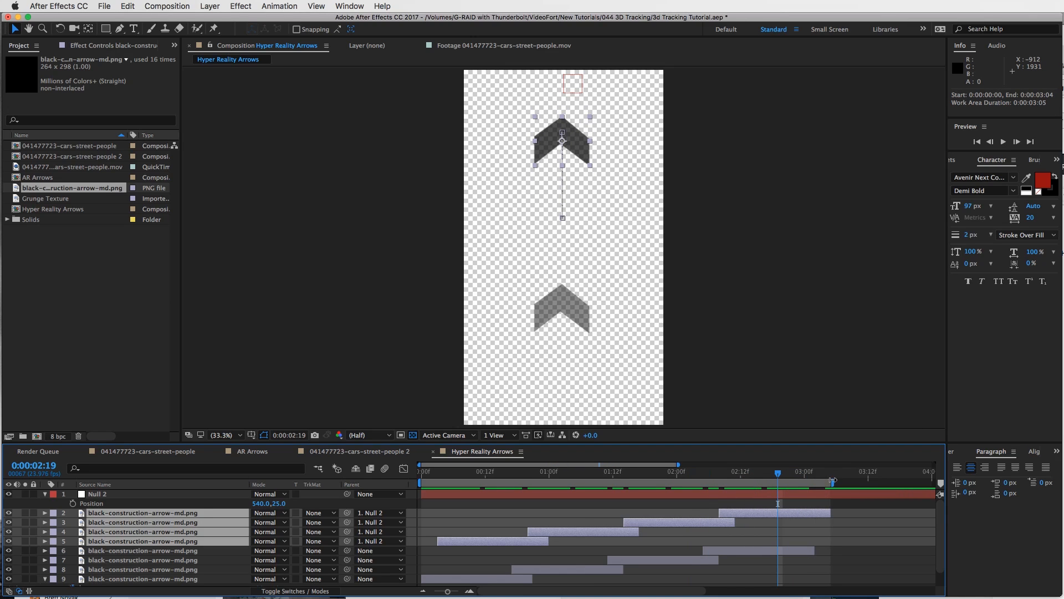
pyautogui.rightClick(826, 484)
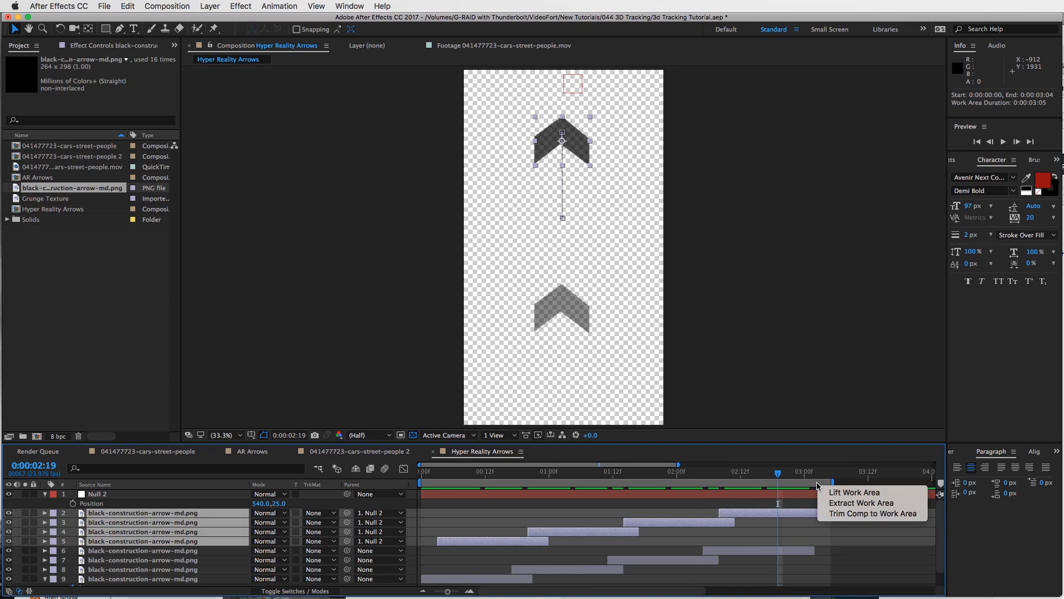
pyautogui.click(840, 513)
pyautogui.press('space')
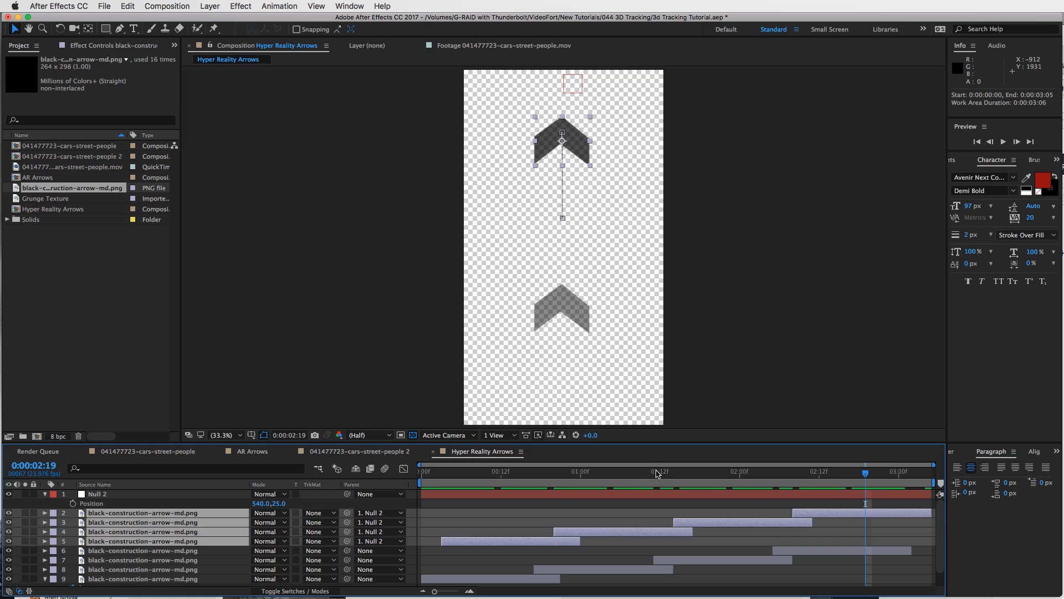
# - Switch to the 041477723-cars-street-people 2 composition, close the AR Arrows composition and preview the street footage
pyautogui.moveTo(467, 472); pyautogui.dragTo(868, 503)
pyautogui.click(376, 452)
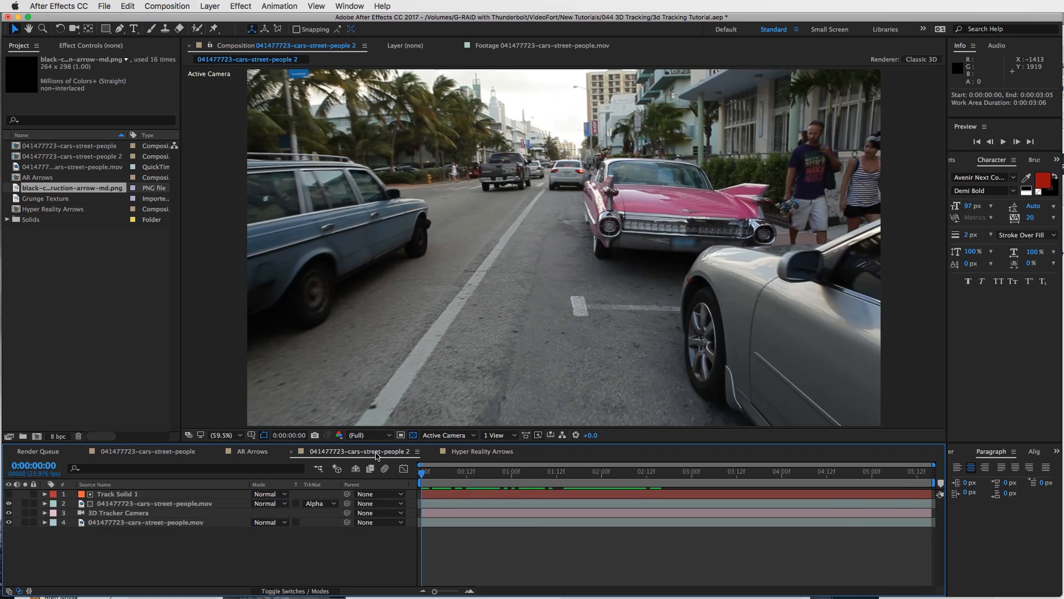
pyautogui.moveTo(444, 474); pyautogui.dragTo(546, 474)
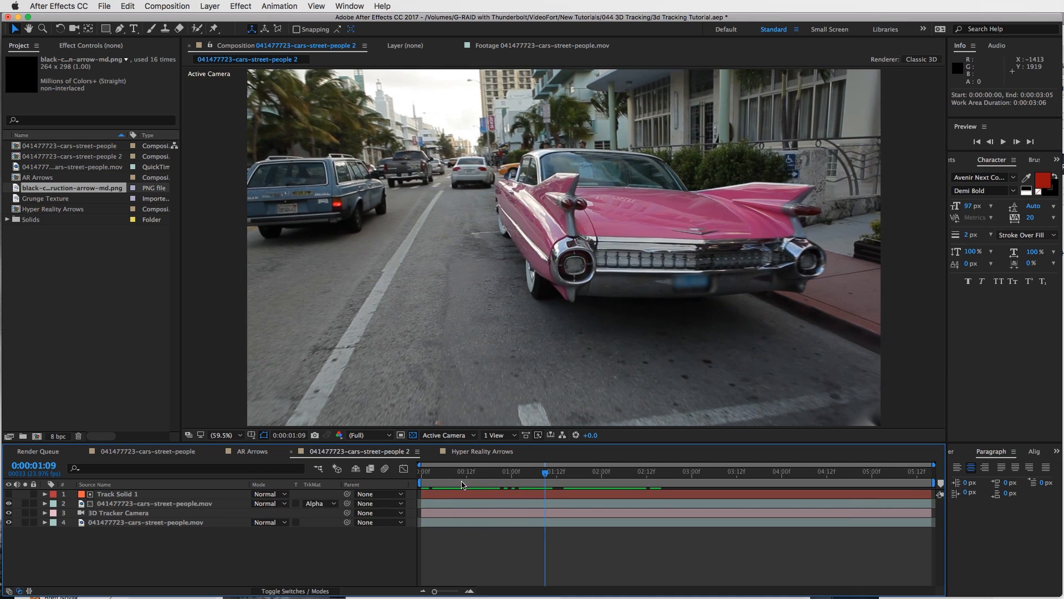
pyautogui.click(219, 453)
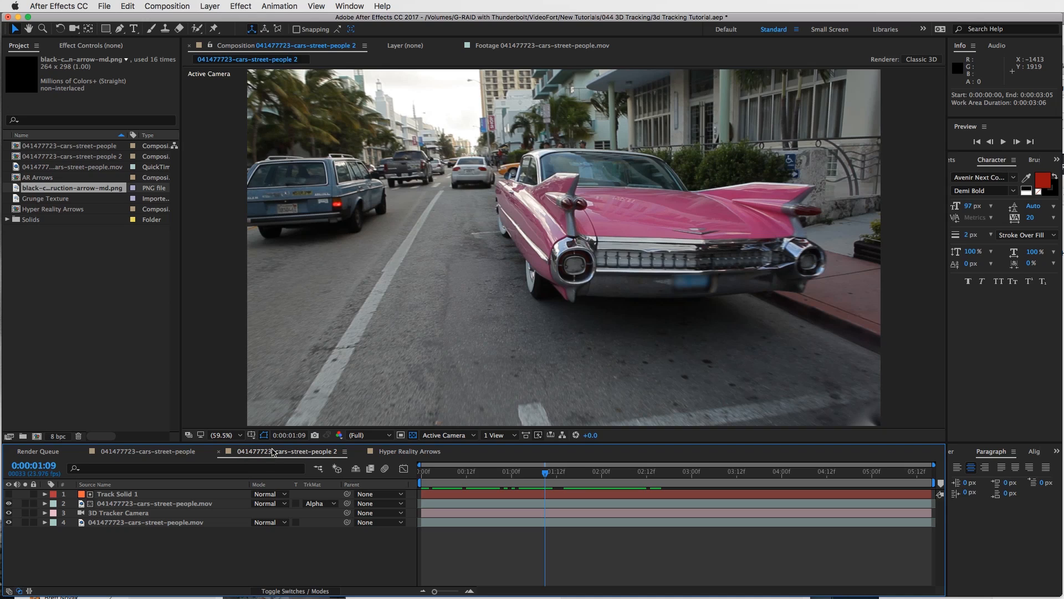
pyautogui.press('space')
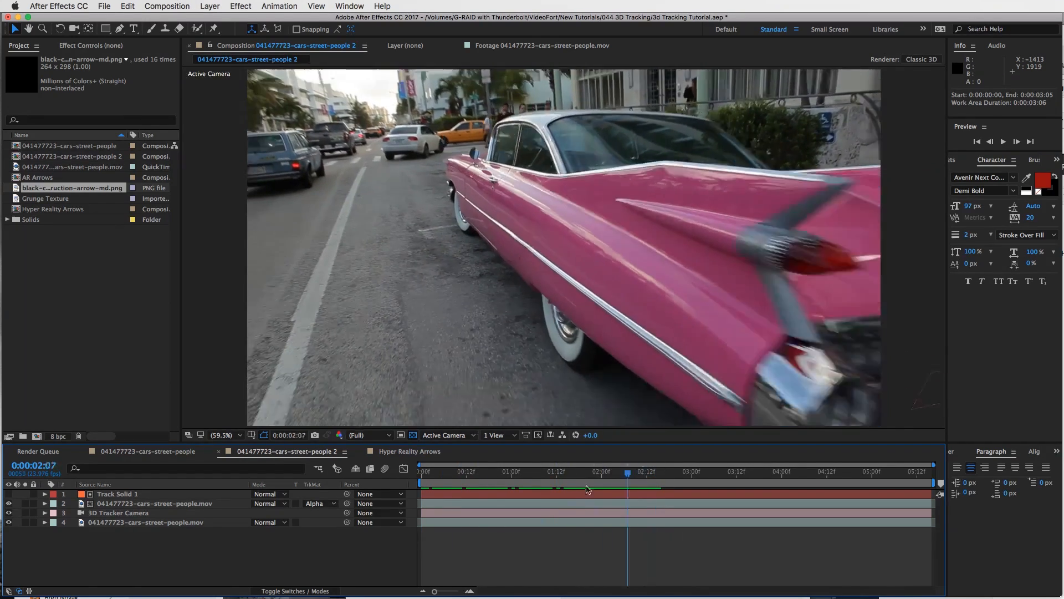
pyautogui.moveTo(583, 474); pyautogui.dragTo(447, 480)
# - Display the 3D Camera Tracker points of the lowest footage layer and find a frame with points on the road beside the pink car
pyautogui.click(470, 522)
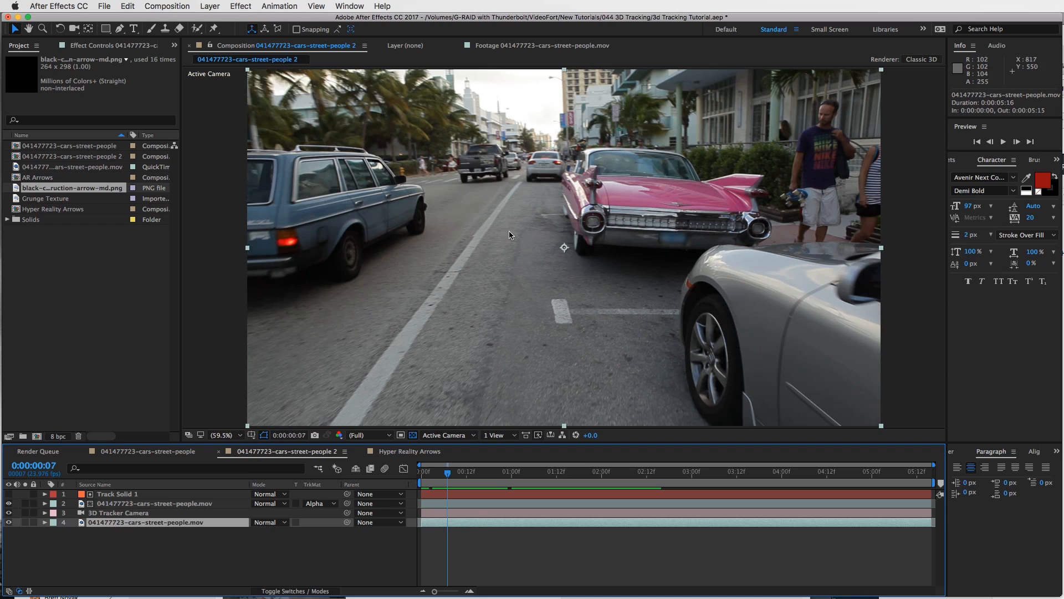
pyautogui.click(118, 46)
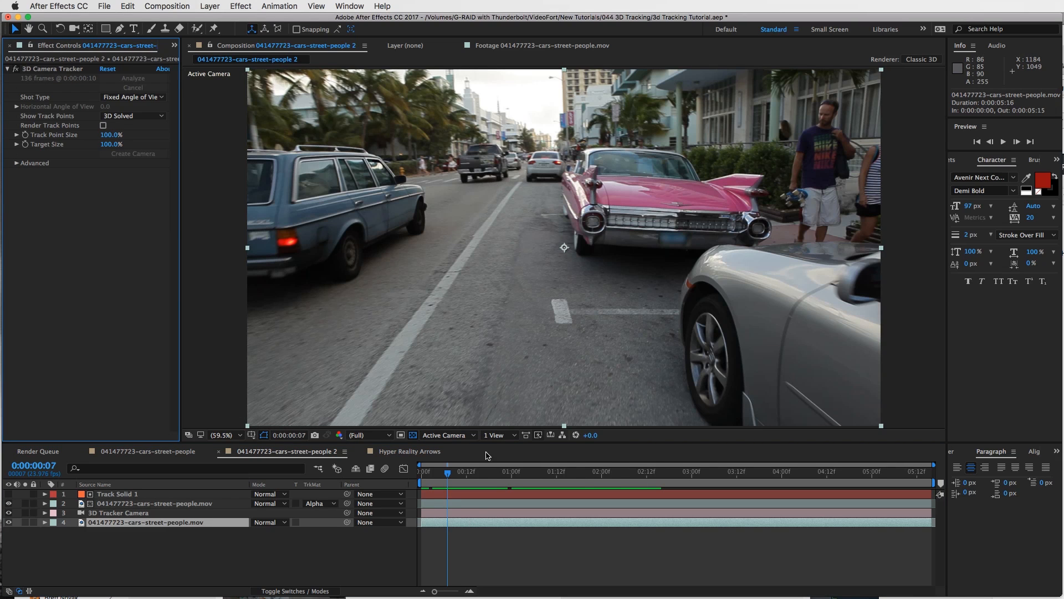
pyautogui.moveTo(494, 477); pyautogui.dragTo(594, 478)
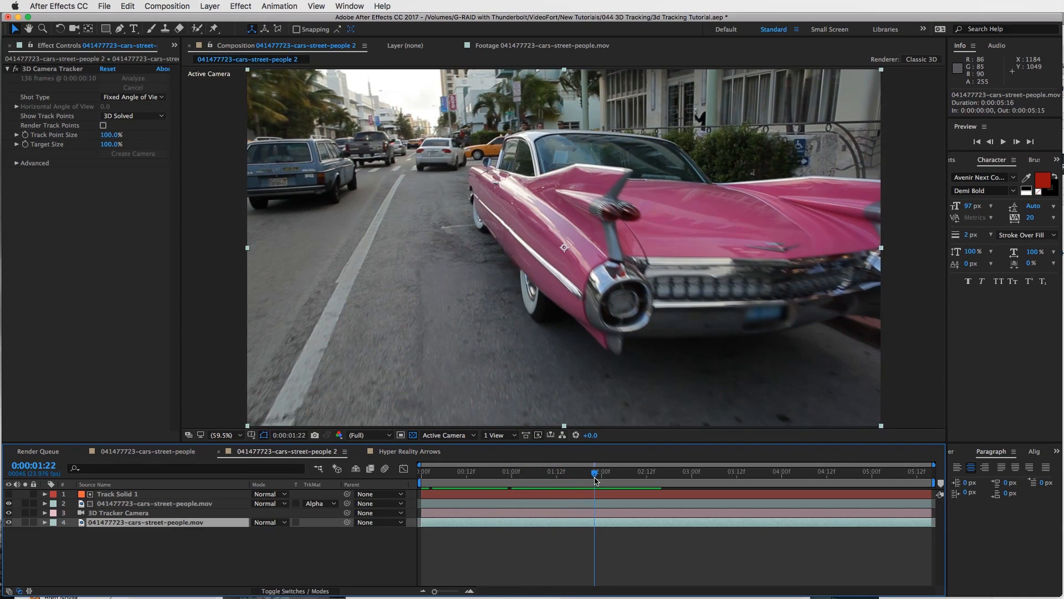
pyautogui.click(57, 69)
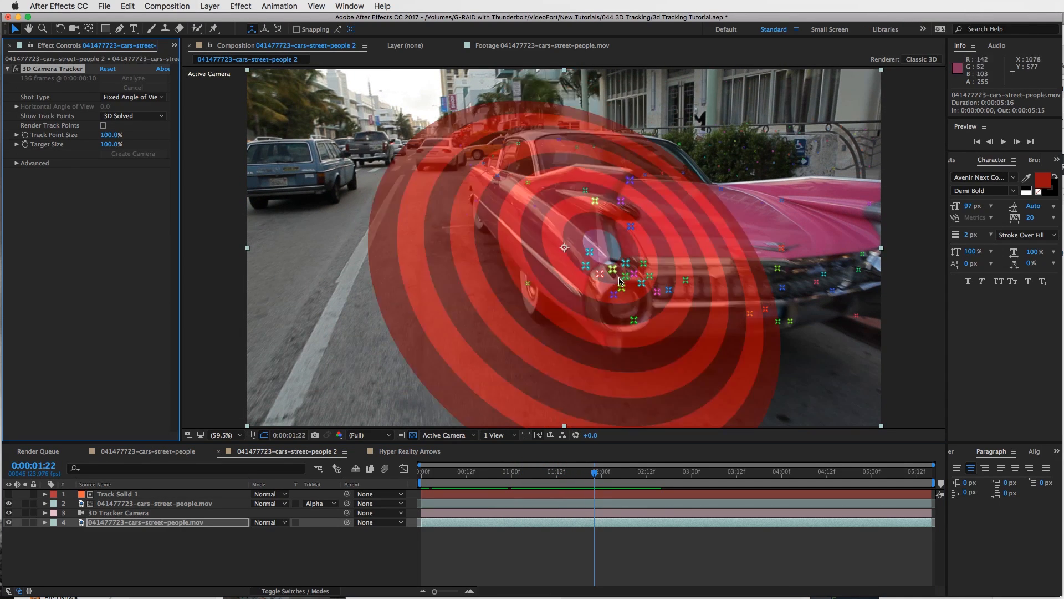
pyautogui.moveTo(607, 476); pyautogui.dragTo(647, 480)
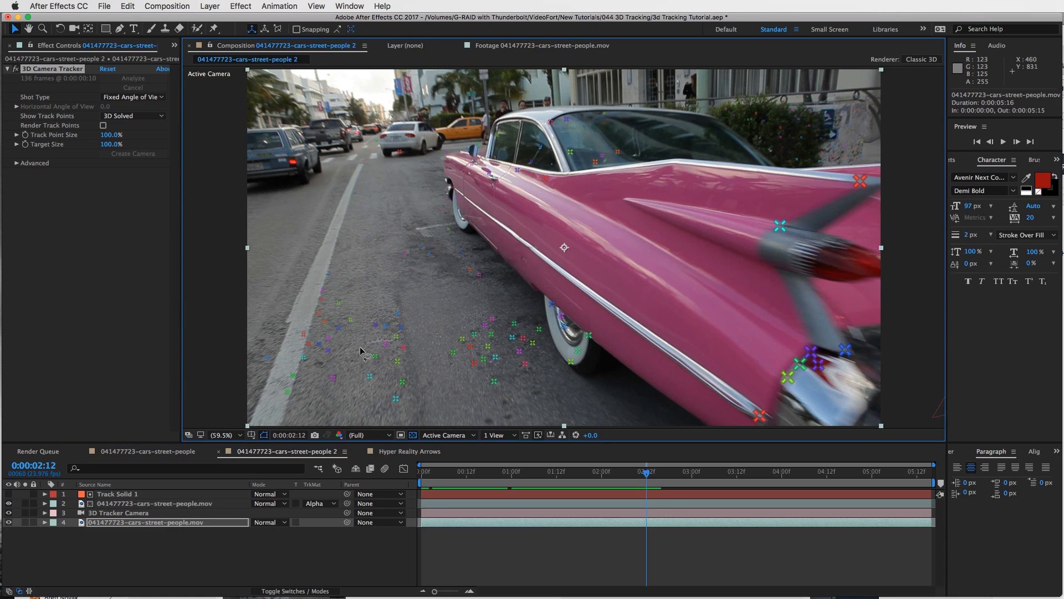
# - Create a solid from the road track points beside the pink car at 0:00:02:08 and scrub to check its tracking
pyautogui.moveTo(362, 382)
pyautogui.mouseDown()
pyautogui.moveTo(392, 392)
pyautogui.moveTo(421, 378)
pyautogui.moveTo(404, 342)
pyautogui.mouseUp()
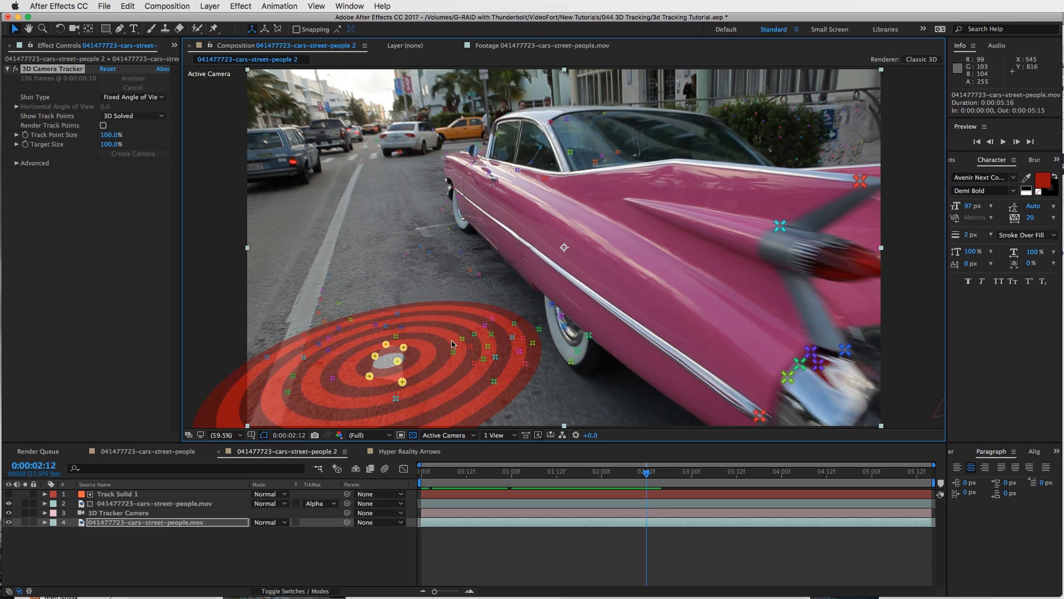
pyautogui.moveTo(454, 339)
pyautogui.mouseDown()
pyautogui.moveTo(444, 362)
pyautogui.moveTo(455, 374)
pyautogui.moveTo(476, 368)
pyautogui.moveTo(456, 343)
pyautogui.mouseUp()
pyautogui.moveTo(657, 476); pyautogui.dragTo(633, 476)
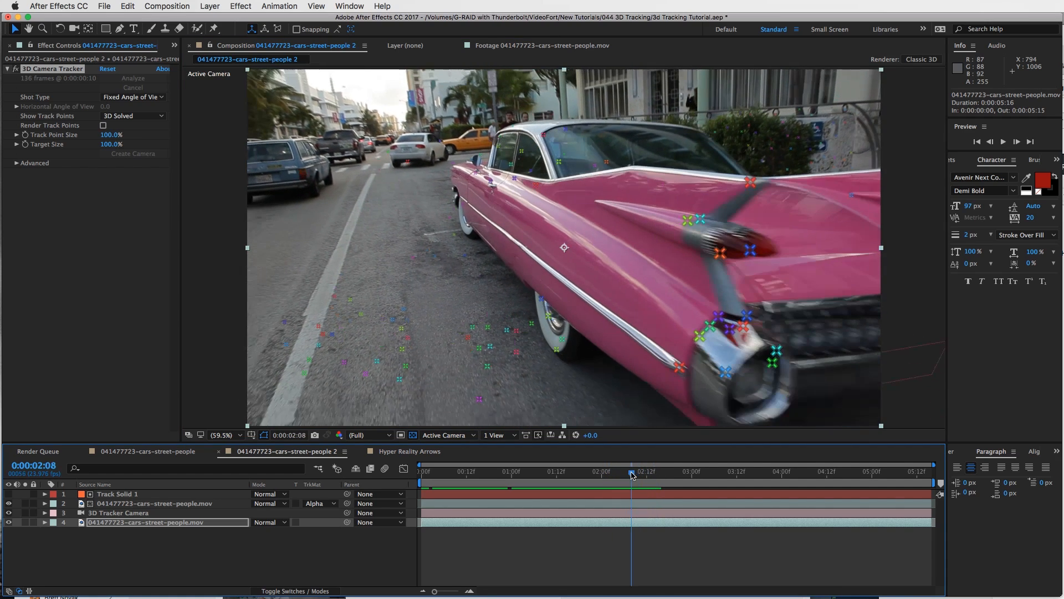
pyautogui.rightClick(396, 359)
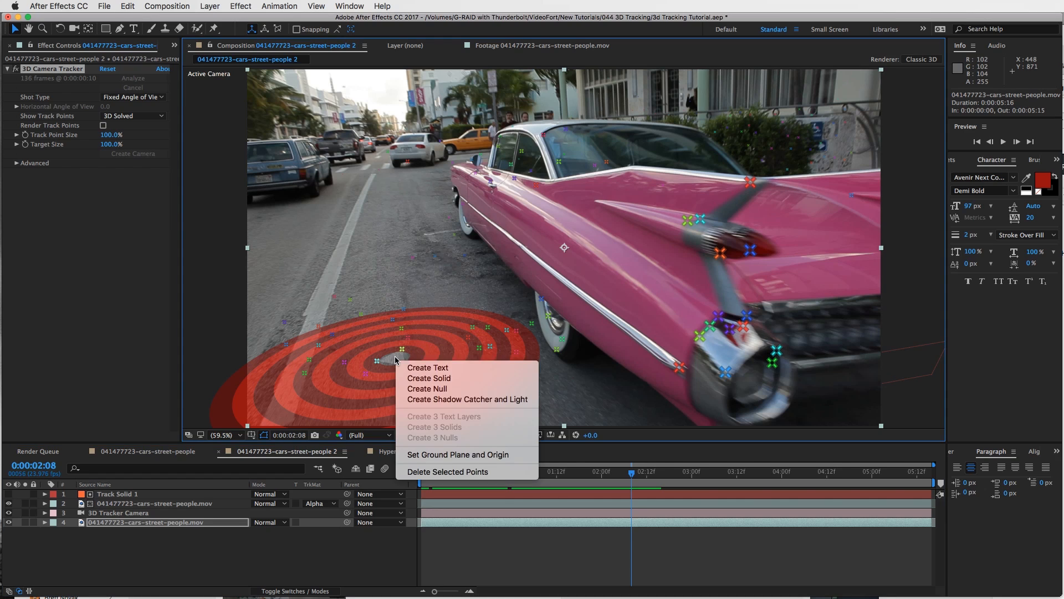
pyautogui.click(438, 380)
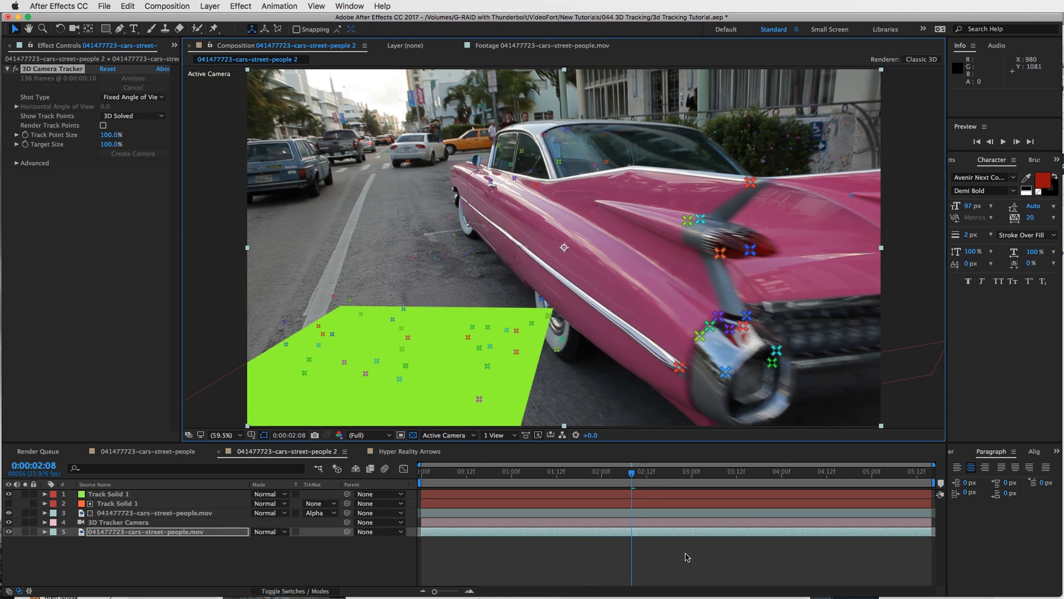
pyautogui.moveTo(633, 478); pyautogui.dragTo(509, 452)
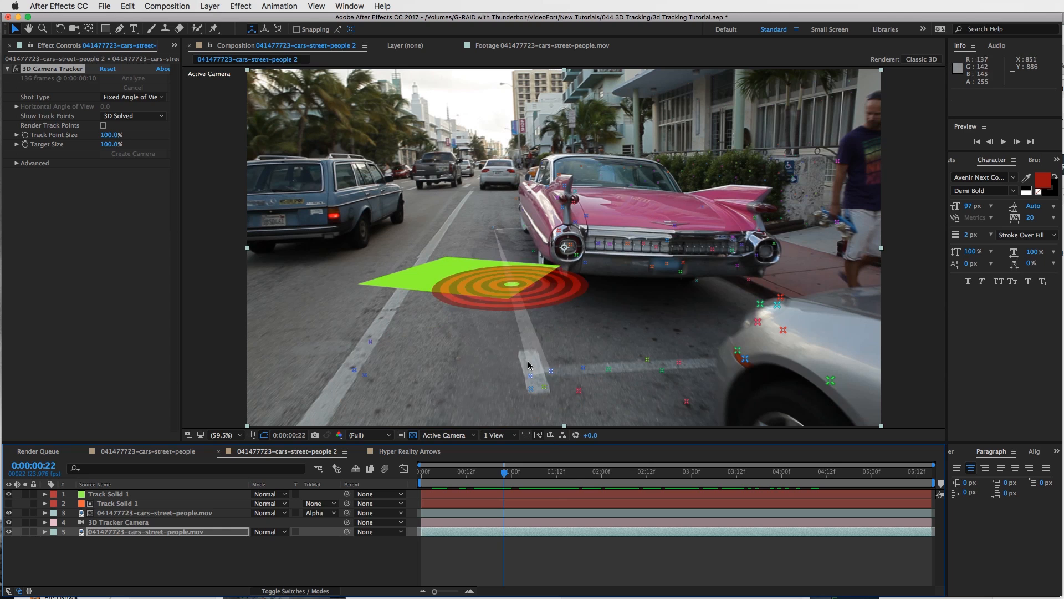
pyautogui.moveTo(507, 474); pyautogui.dragTo(539, 476)
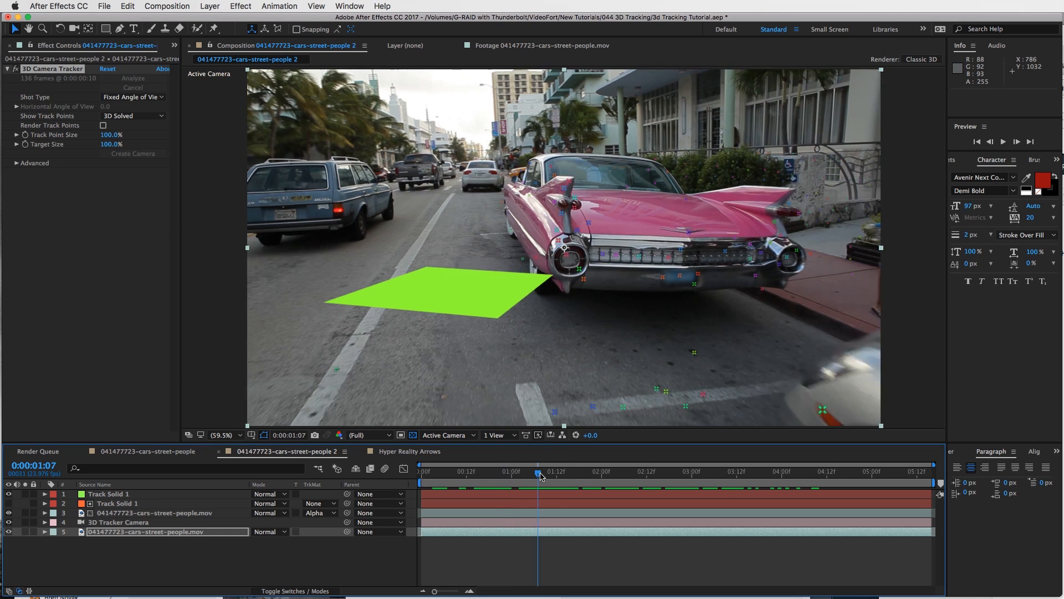
# - Rotate the green track solid to about 353.8° in Z orientation and stretch its Y scale to about 338% along the road
pyautogui.click(538, 503)
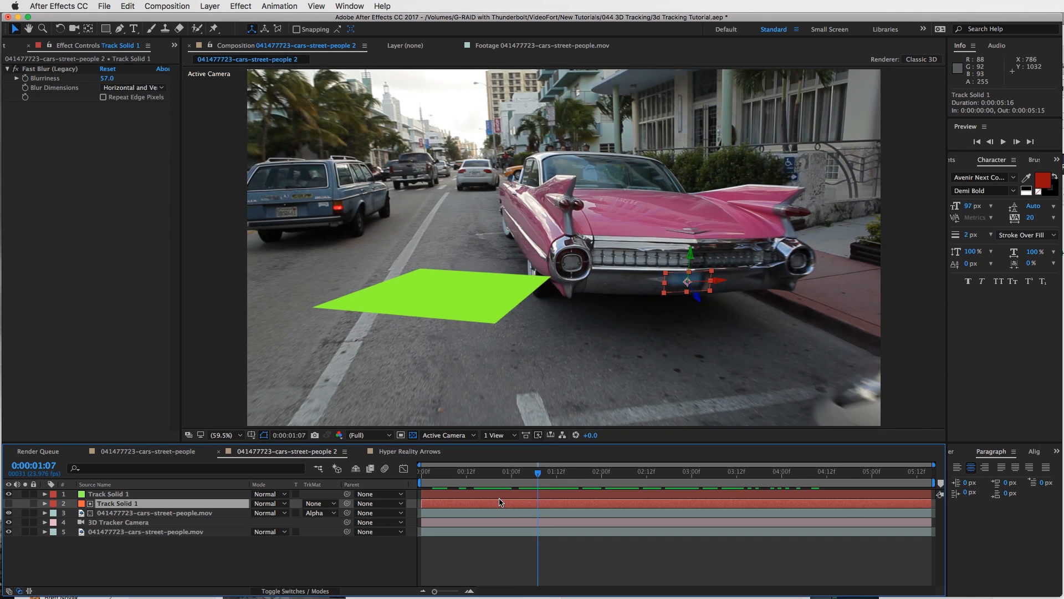
pyautogui.click(500, 495)
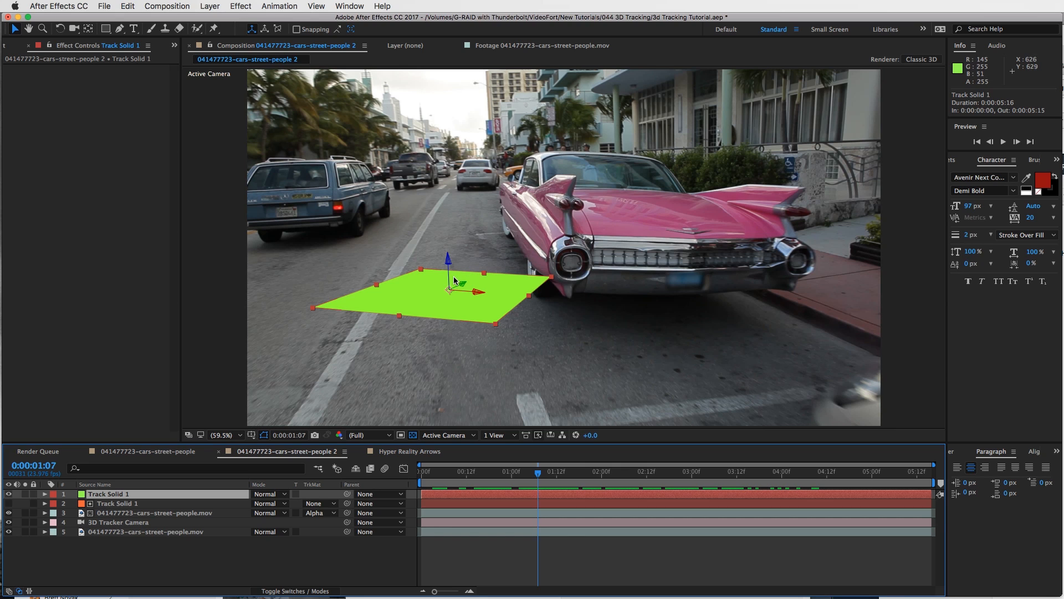
pyautogui.press('w')
pyautogui.moveTo(447, 257); pyautogui.dragTo(456, 259)
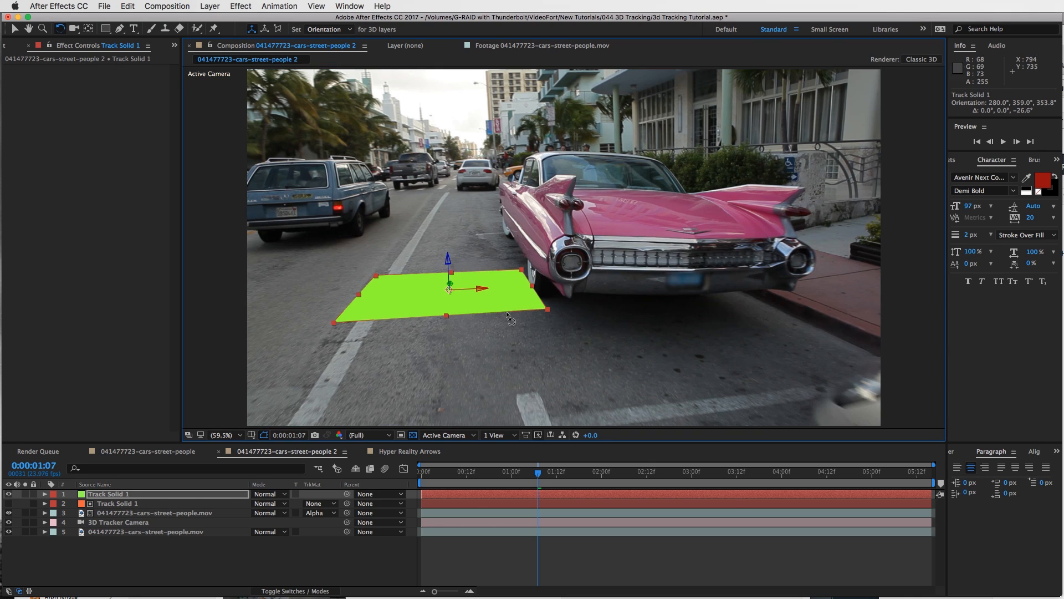
pyautogui.press('v')
pyautogui.moveTo(453, 317); pyautogui.dragTo(448, 479)
pyautogui.moveTo(540, 481); pyautogui.dragTo(432, 472)
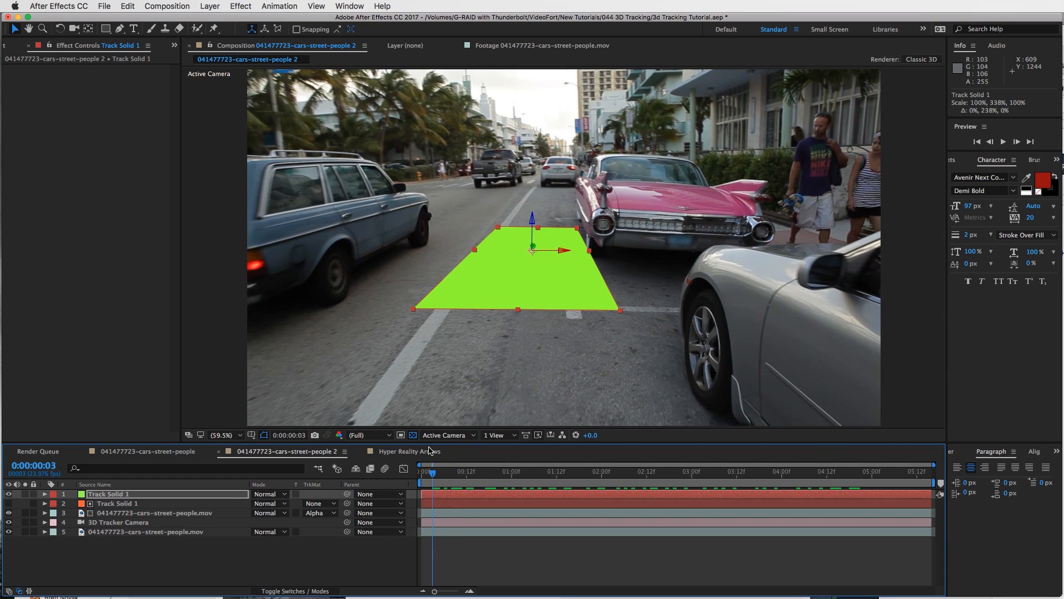
# - Replace the green track solid's source with the Hyper Reality Arrows composition
pyautogui.click(4, 47)
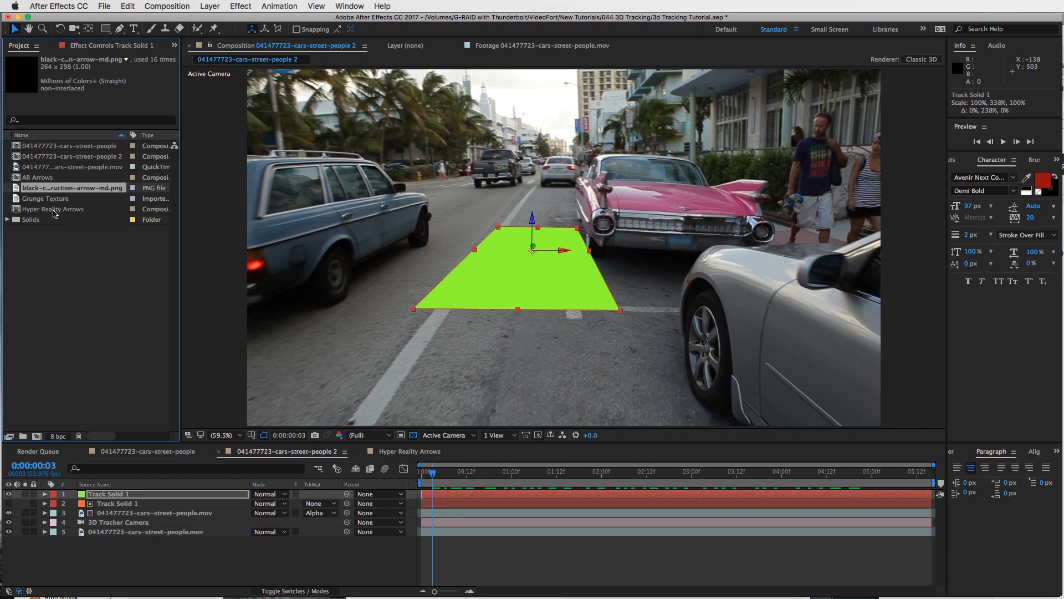
pyautogui.click(54, 214)
pyautogui.moveTo(18, 211); pyautogui.dragTo(111, 495)
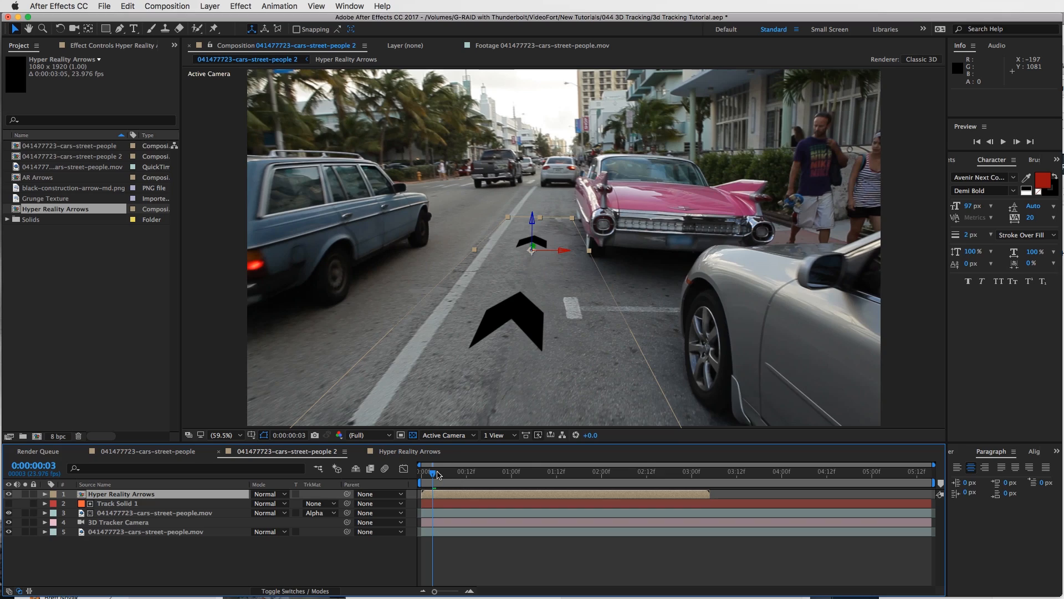
# - Duplicate the Hyper Reality Arrows layer, start the copy at 0:00:03:04 where the first one ends, and preview the arrows
pyautogui.moveTo(422, 475); pyautogui.dragTo(711, 475)
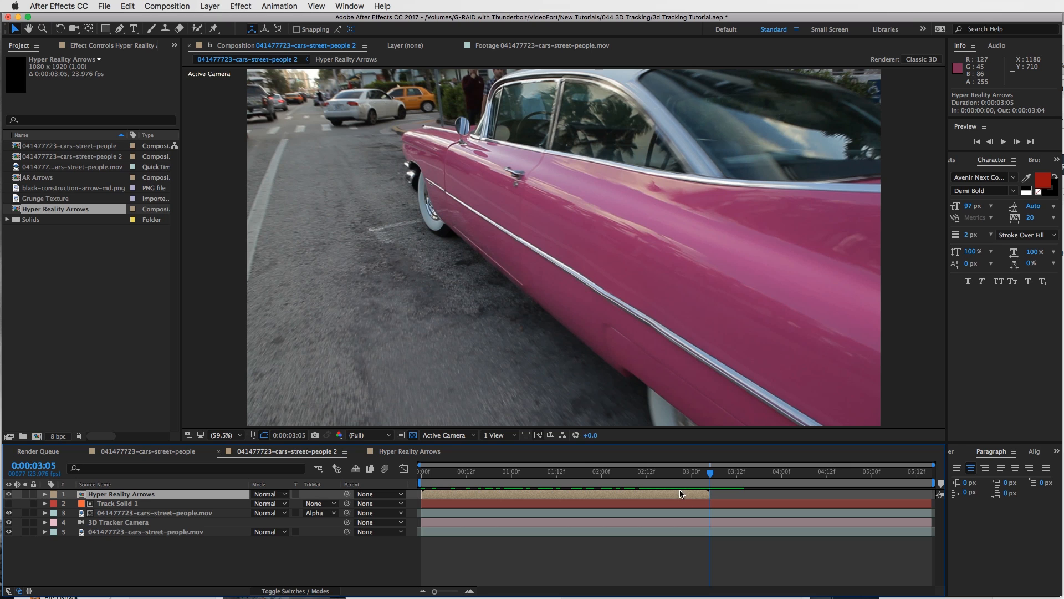
pyautogui.press('super+d')
pyautogui.moveTo(469, 496); pyautogui.dragTo(755, 504)
pyautogui.press('space')
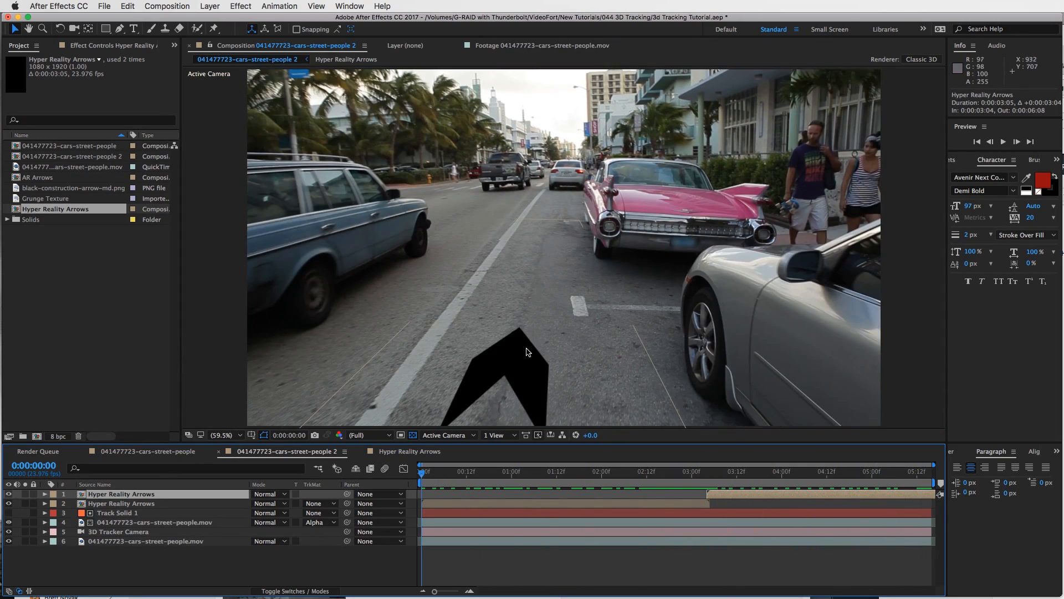
pyautogui.moveTo(438, 476); pyautogui.dragTo(460, 475)
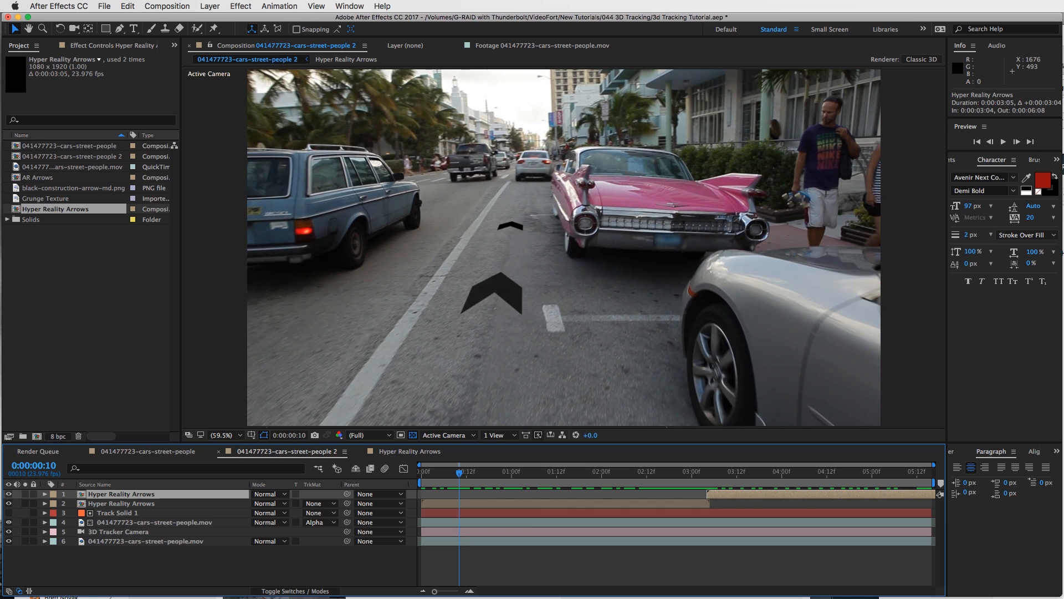
# - Apply the Fill effect to the first Hyper Reality Arrows segment and set its color to yellow FFCF00
pyautogui.click(953, 160)
pyautogui.click(995, 175)
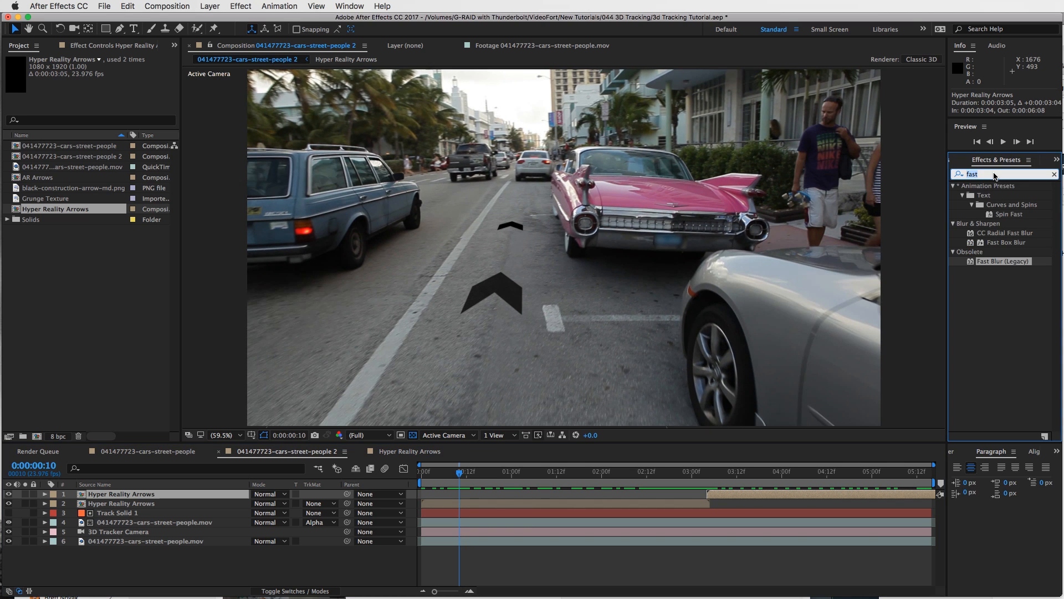
pyautogui.write('fill')
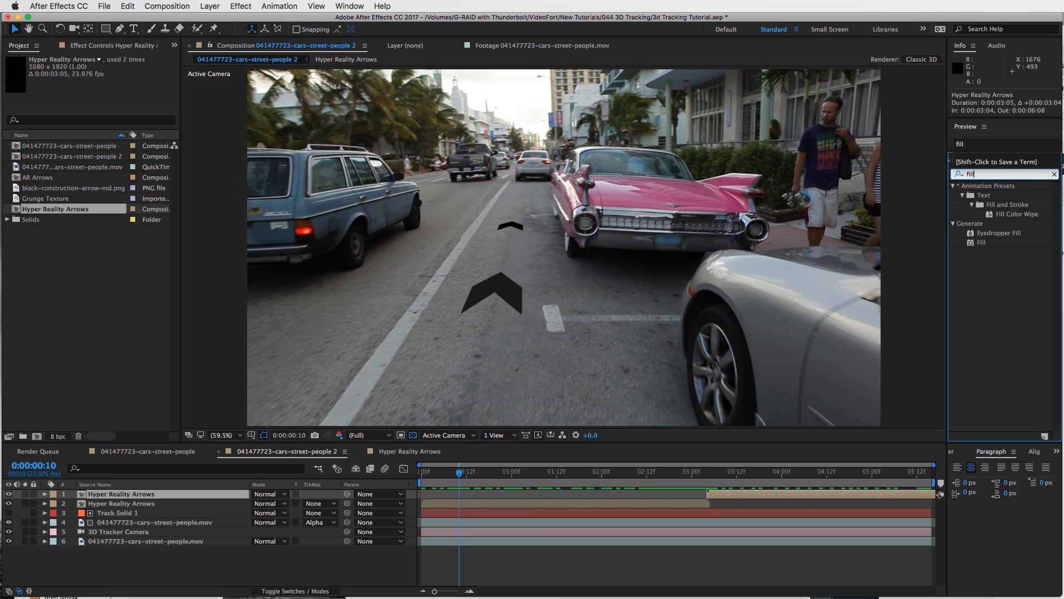
pyautogui.moveTo(984, 244); pyautogui.dragTo(658, 505)
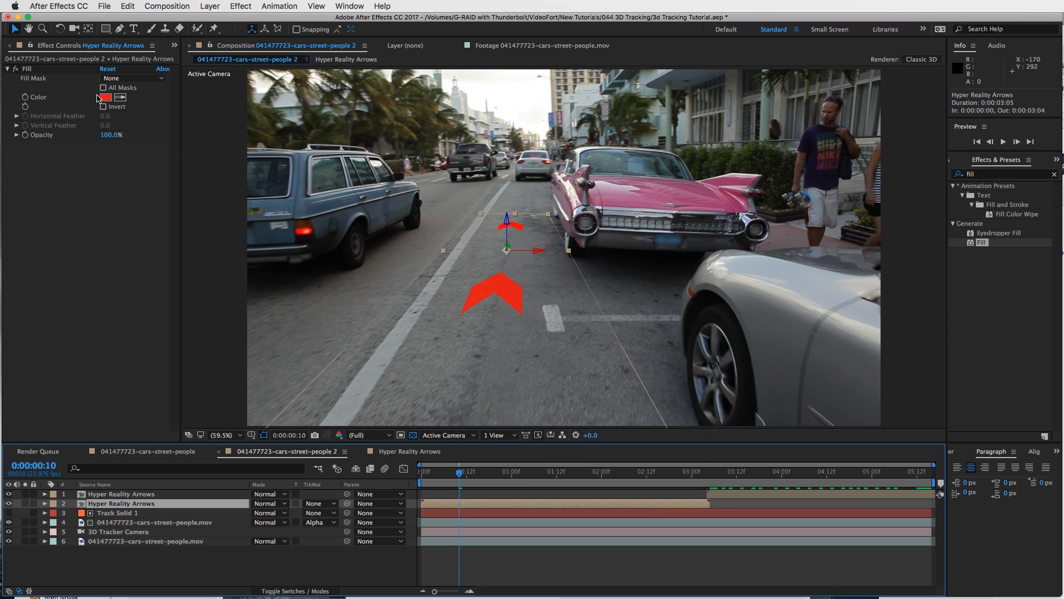
pyautogui.click(105, 98)
pyautogui.moveTo(462, 229); pyautogui.dragTo(463, 221)
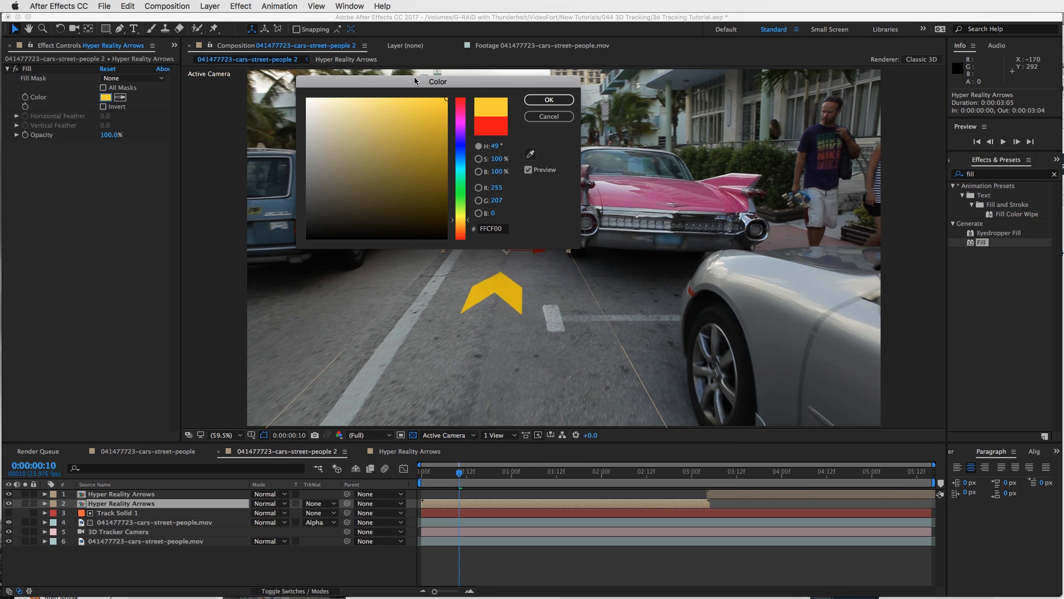
pyautogui.click(549, 100)
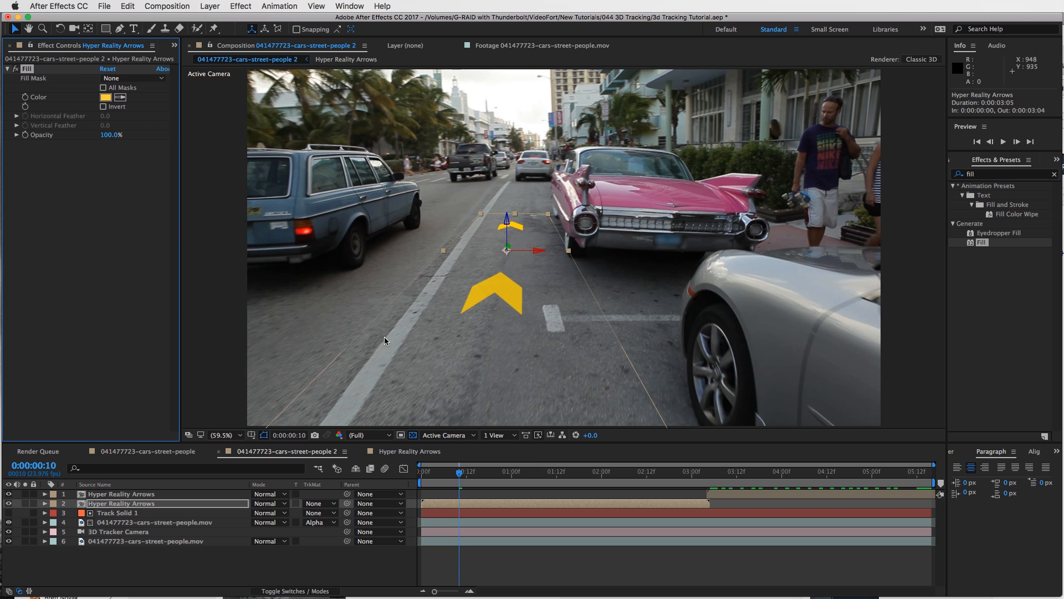
# - Set the blending mode of both Hyper Reality Arrows layers to Overlay and preview the arrows on the road
pyautogui.click(743, 473)
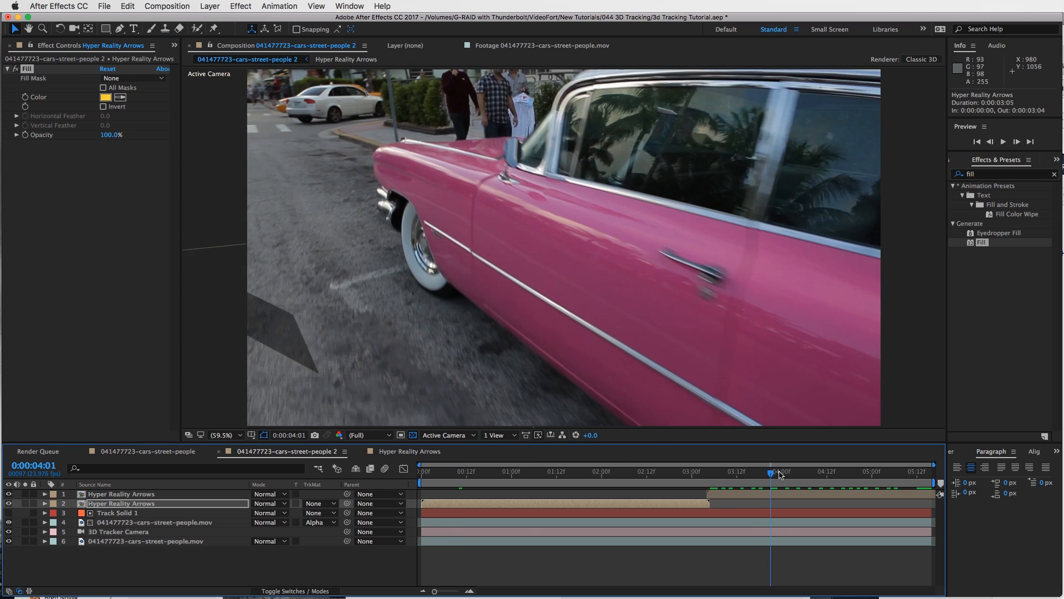
pyautogui.click(741, 494)
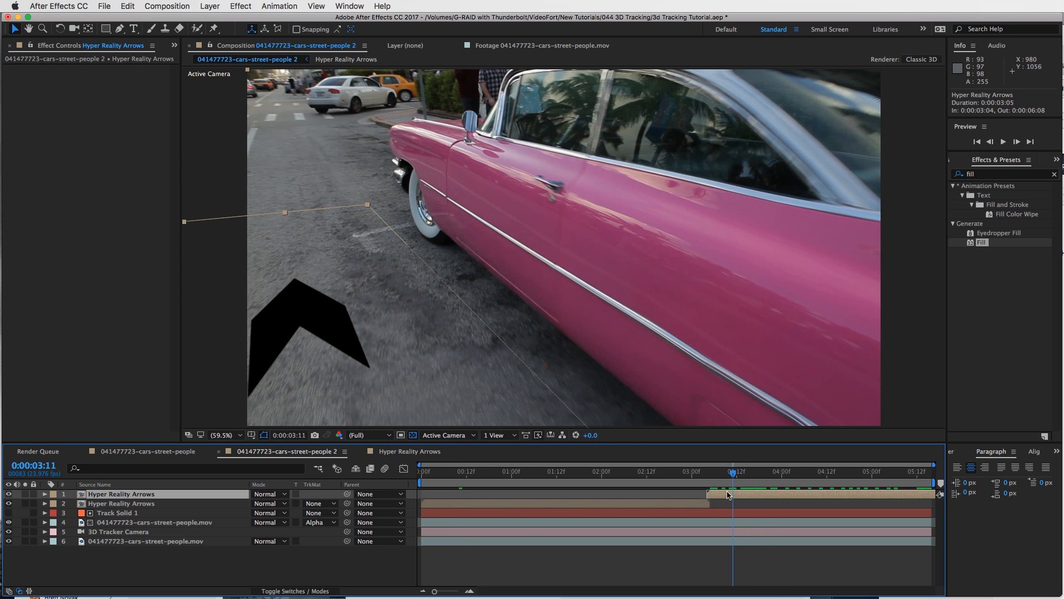
pyautogui.moveTo(733, 495); pyautogui.dragTo(573, 467)
pyautogui.keyDown('shift'); pyautogui.click(645, 504); pyautogui.keyUp('shift')
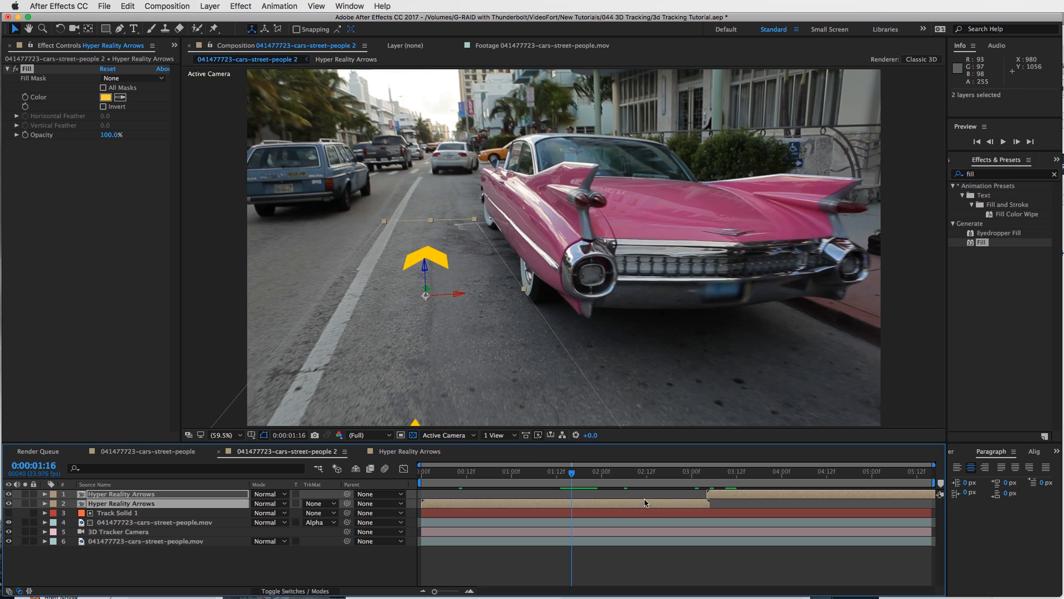
pyautogui.click(271, 495)
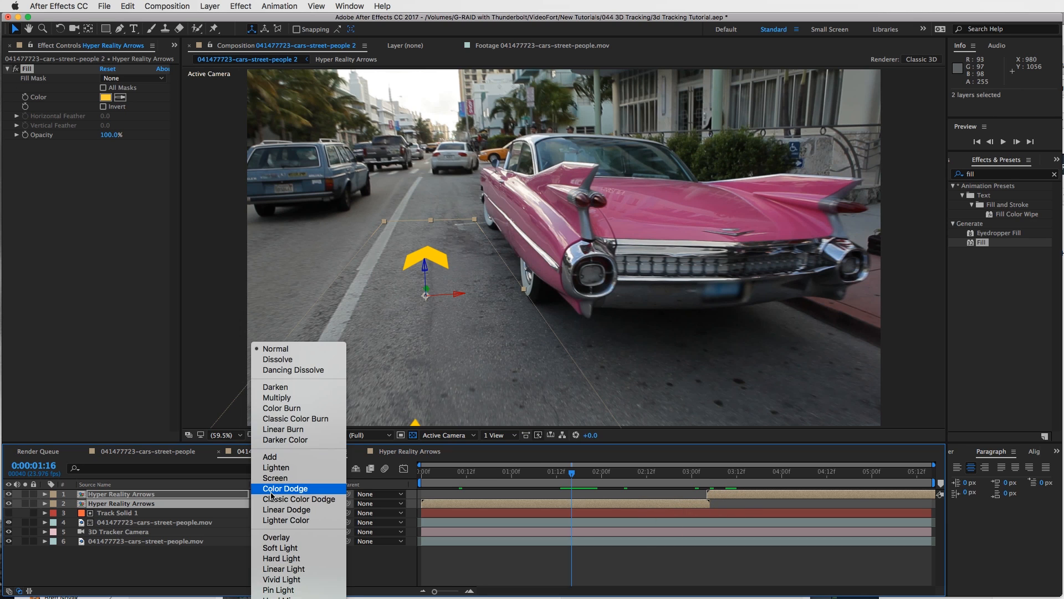
pyautogui.click(287, 539)
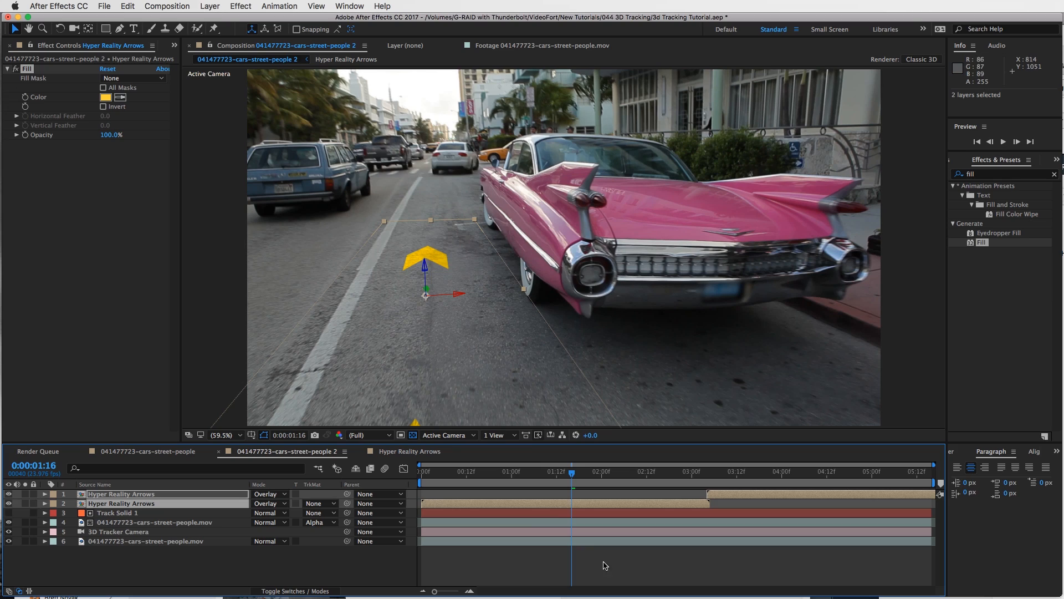
pyautogui.click(619, 574)
pyautogui.press('space')
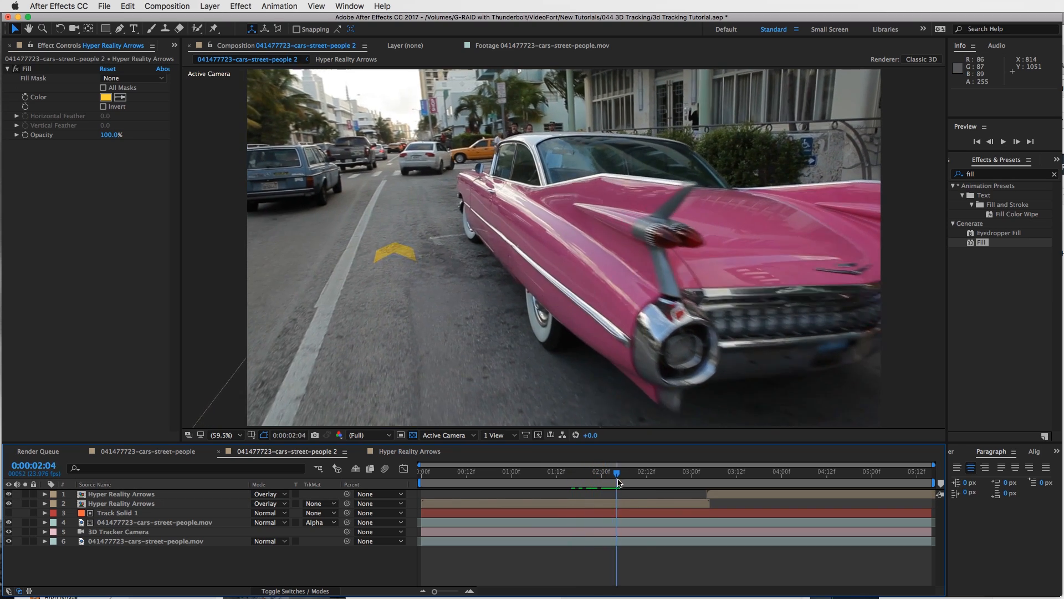
# - Review the arrows, apply the Echo effect to the first Hyper Reality Arrows segment, and preview the echoed arrows
pyautogui.moveTo(699, 473); pyautogui.dragTo(407, 494)
pyautogui.moveTo(575, 481); pyautogui.dragTo(604, 505)
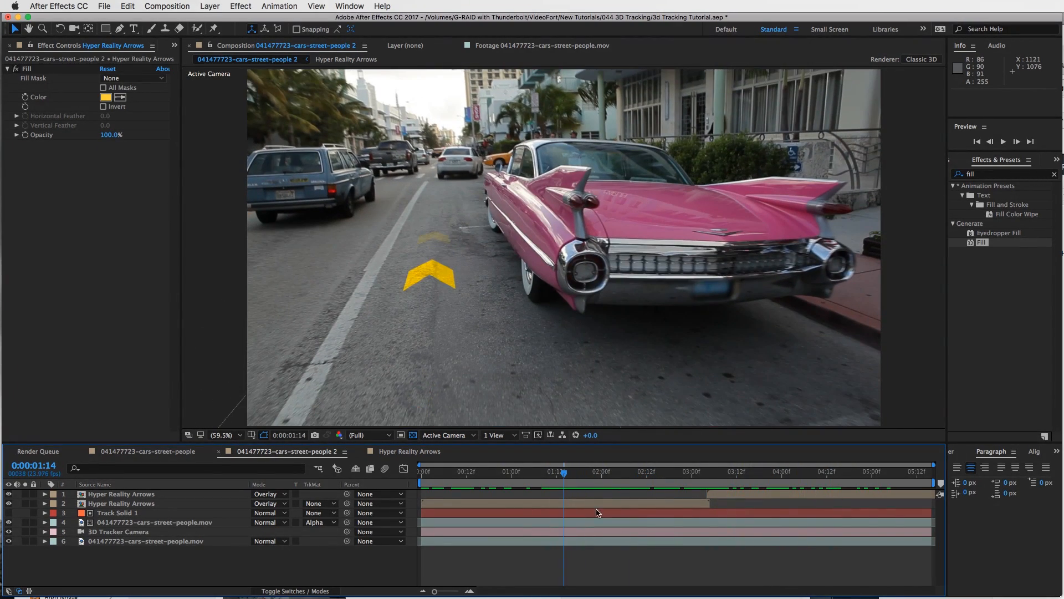
pyautogui.moveTo(573, 479); pyautogui.dragTo(440, 474)
pyautogui.click(1054, 175)
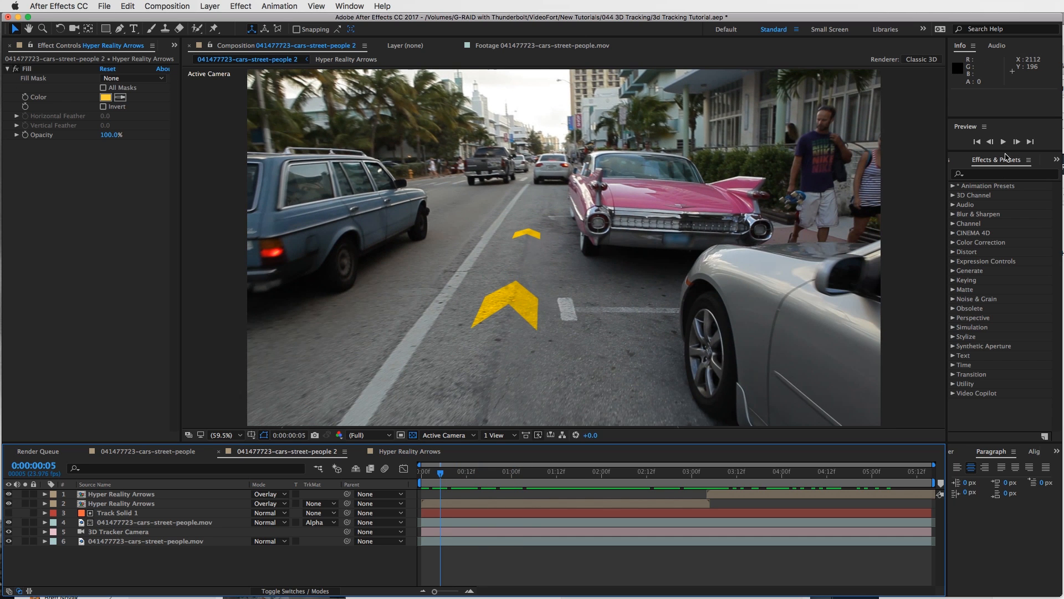
pyautogui.click(989, 176)
pyautogui.write('echo')
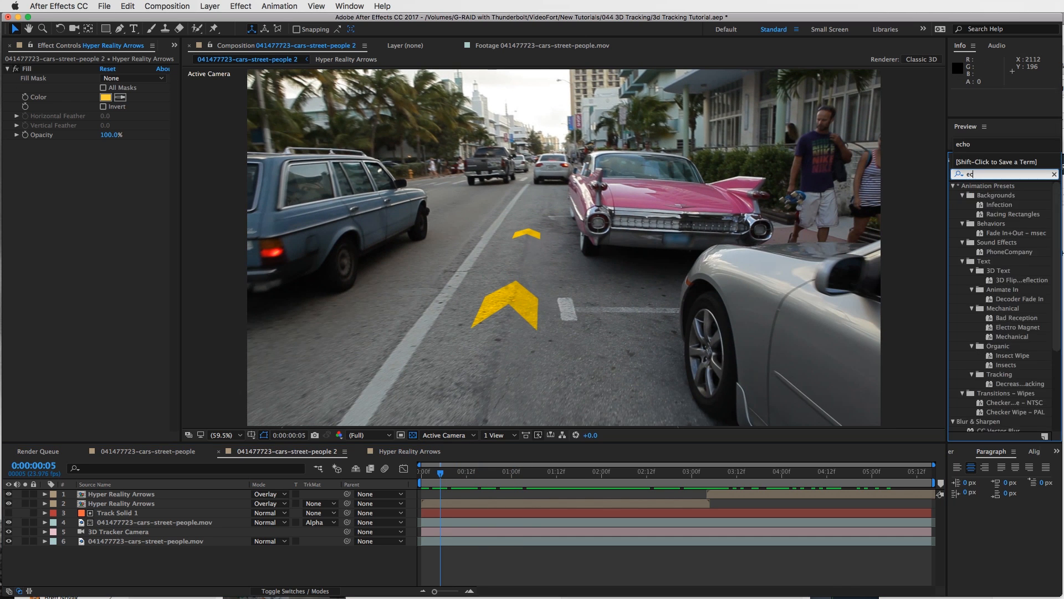
pyautogui.click(668, 506)
pyautogui.moveTo(970, 198); pyautogui.dragTo(593, 504)
pyautogui.moveTo(439, 474); pyautogui.dragTo(463, 475)
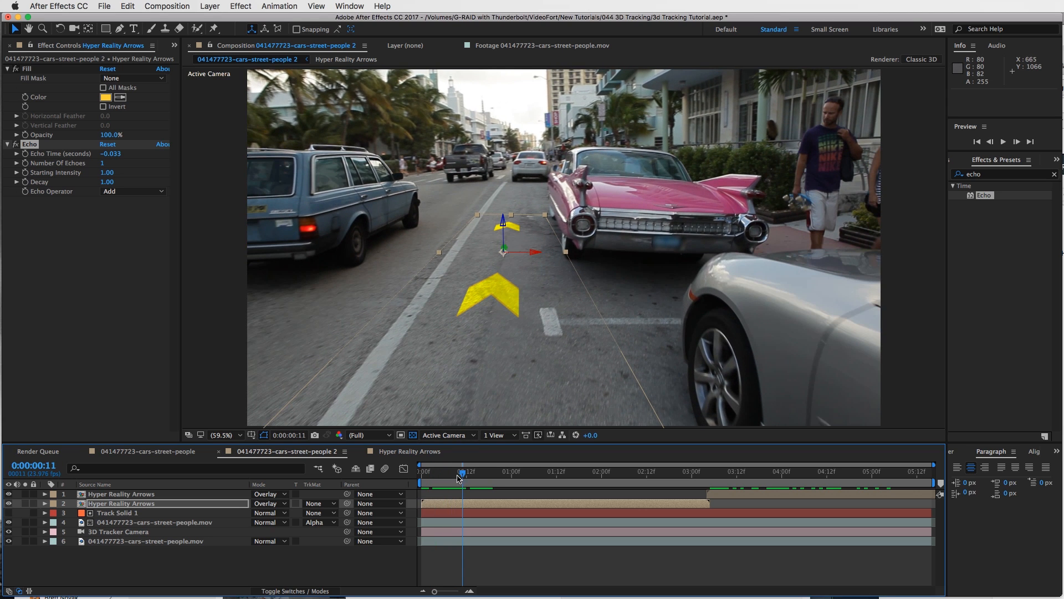
pyautogui.press('space')
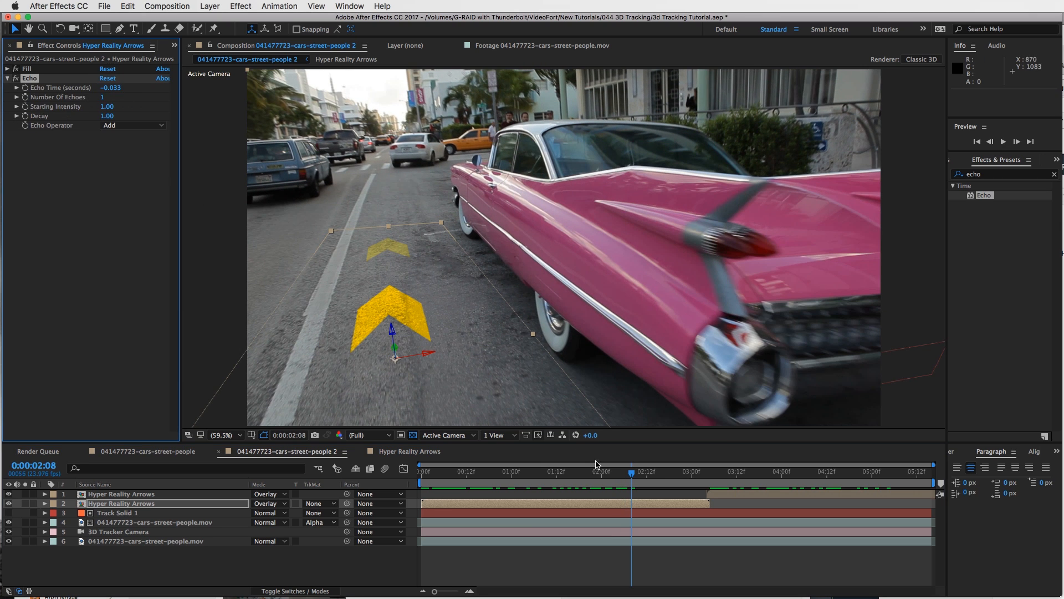
# - Try 4 echoes in the arrows' Echo effect, check the trails, and restore the number of echoes to 1
pyautogui.click(101, 97)
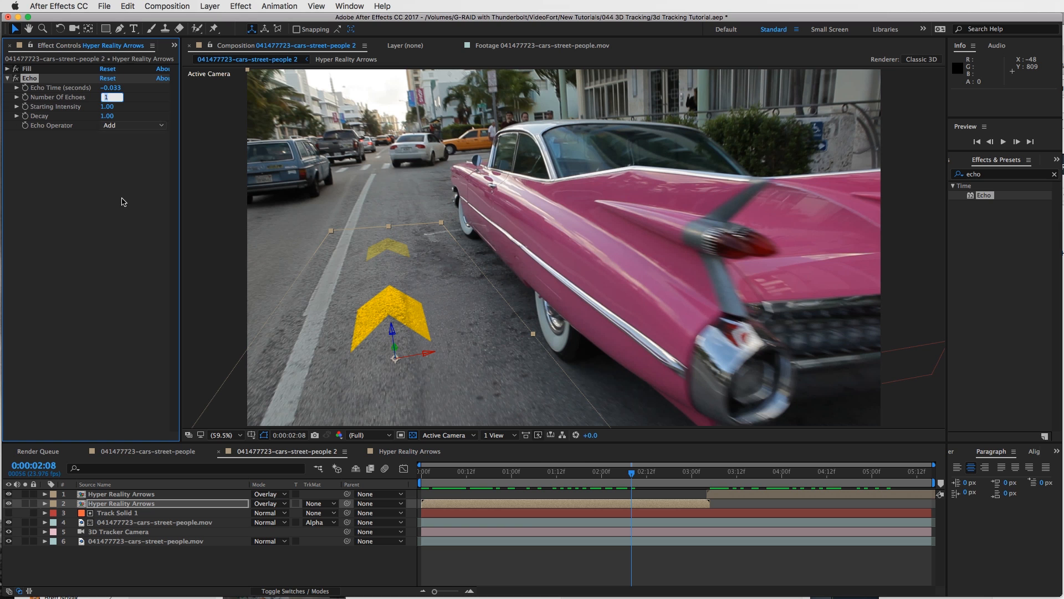
pyautogui.write('4')
pyautogui.press('Return')
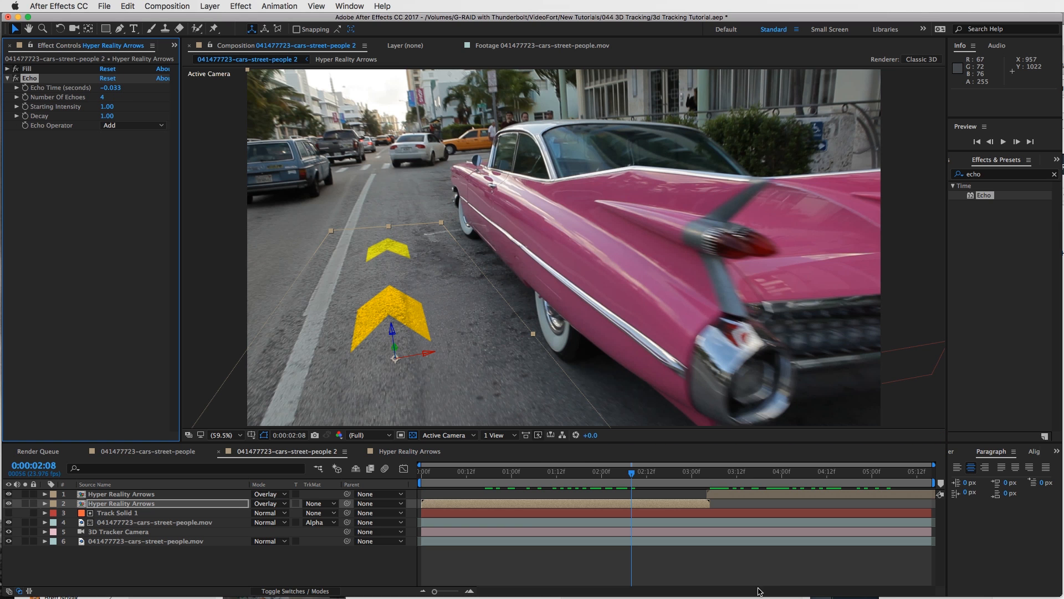
pyautogui.click(489, 473)
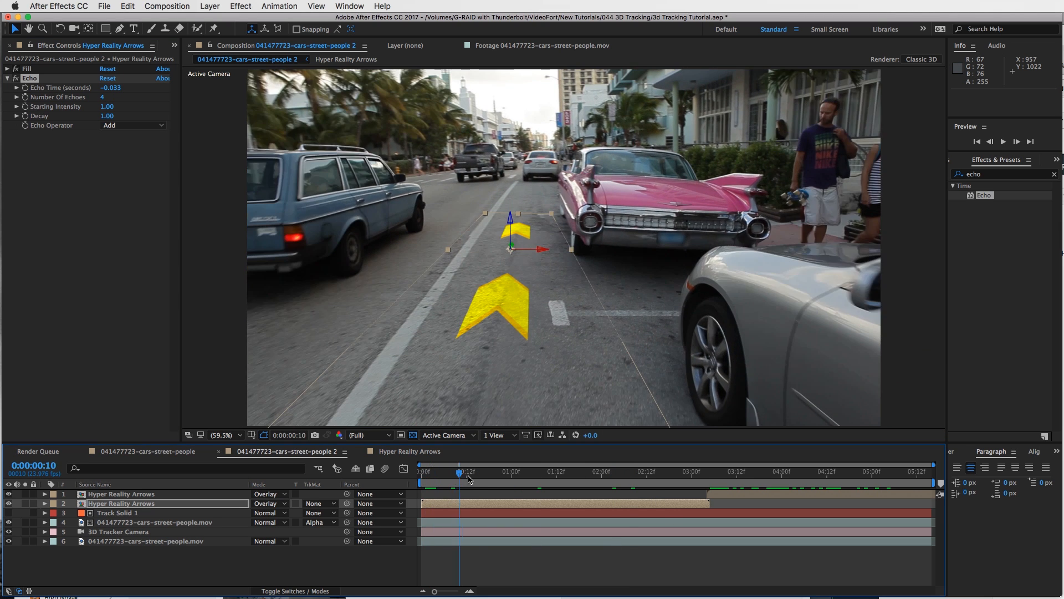
pyautogui.moveTo(503, 480); pyautogui.dragTo(541, 489)
pyautogui.click(106, 97)
pyautogui.press('Return')
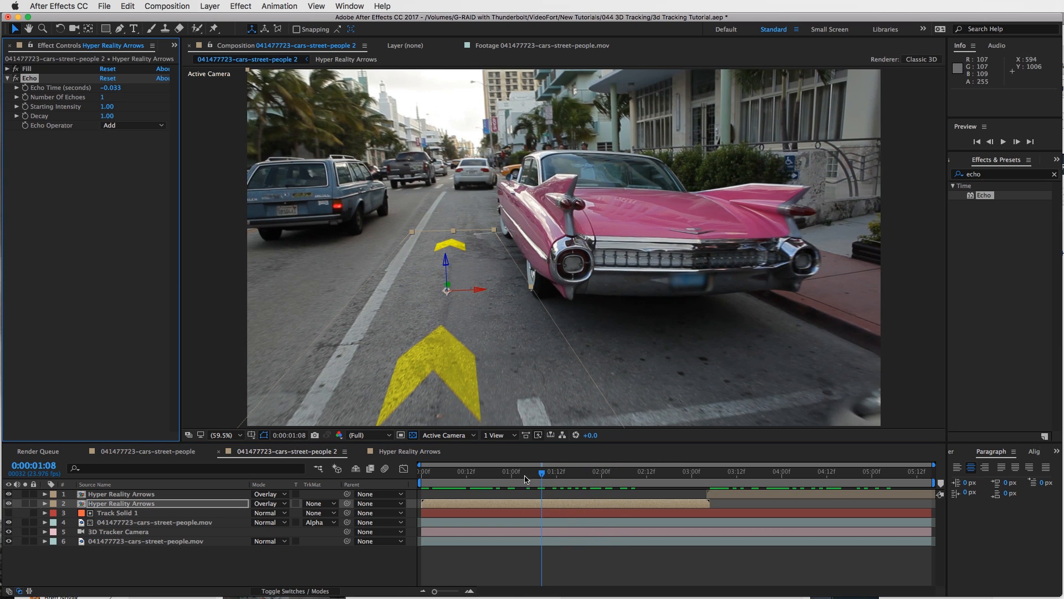
pyautogui.moveTo(537, 465); pyautogui.dragTo(535, 488)
# - Copy the Echo effect from the first Hyper Reality Arrows segment to the second one and check the arrows
pyautogui.click(25, 81)
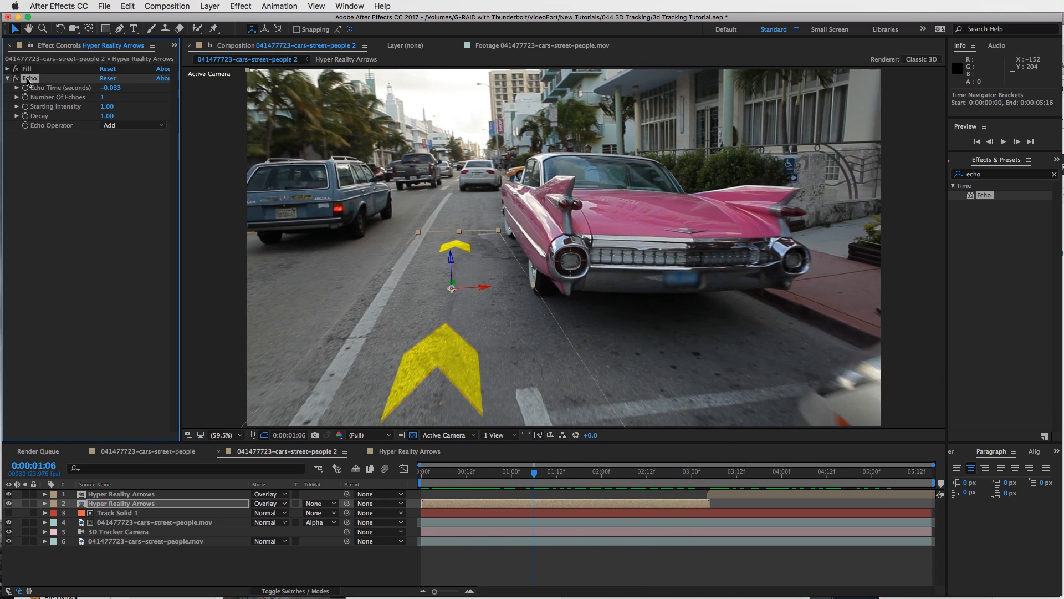
pyautogui.moveTo(764, 472); pyautogui.dragTo(403, 470)
pyautogui.click(782, 494)
pyautogui.press('super+v')
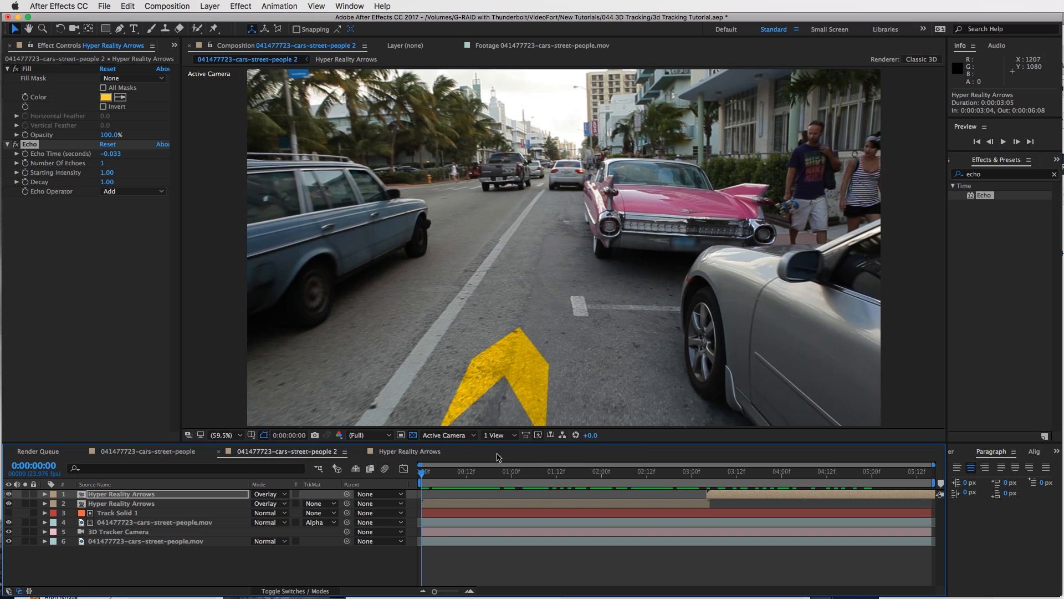
pyautogui.moveTo(443, 474)
pyautogui.mouseDown()
pyautogui.moveTo(540, 494)
pyautogui.moveTo(437, 488)
pyautogui.mouseUp()
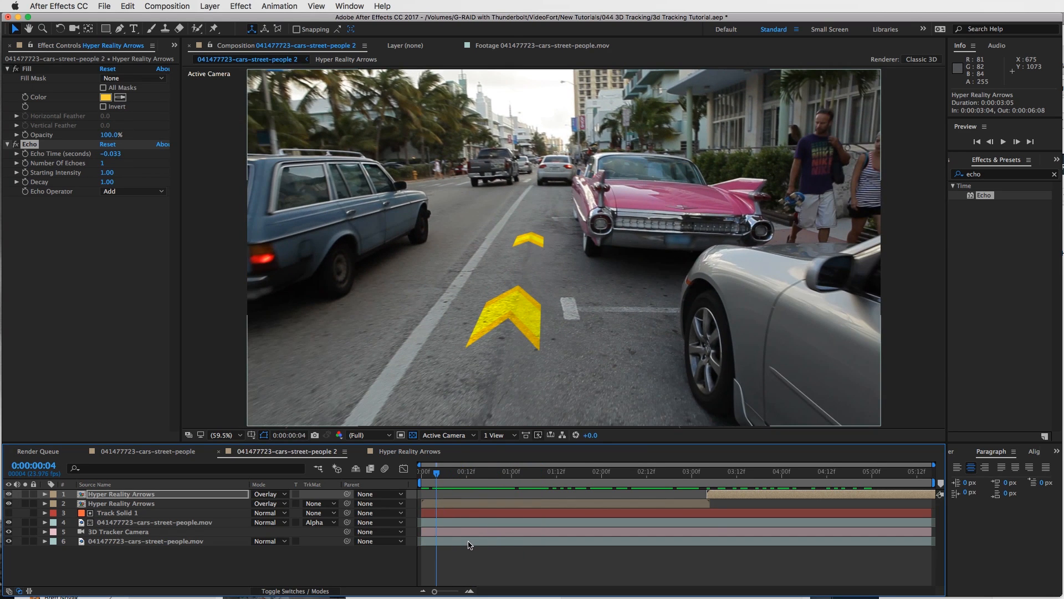
# - Create a tracked text layer from the 3D Camera Tracker points on the rear of the pink car
pyautogui.click(472, 542)
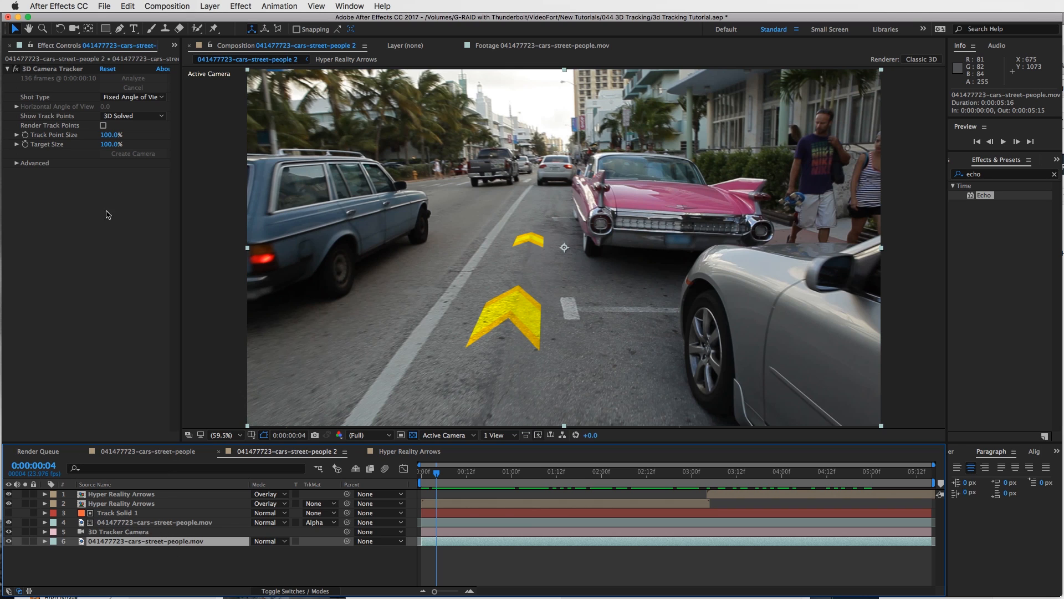
pyautogui.click(57, 69)
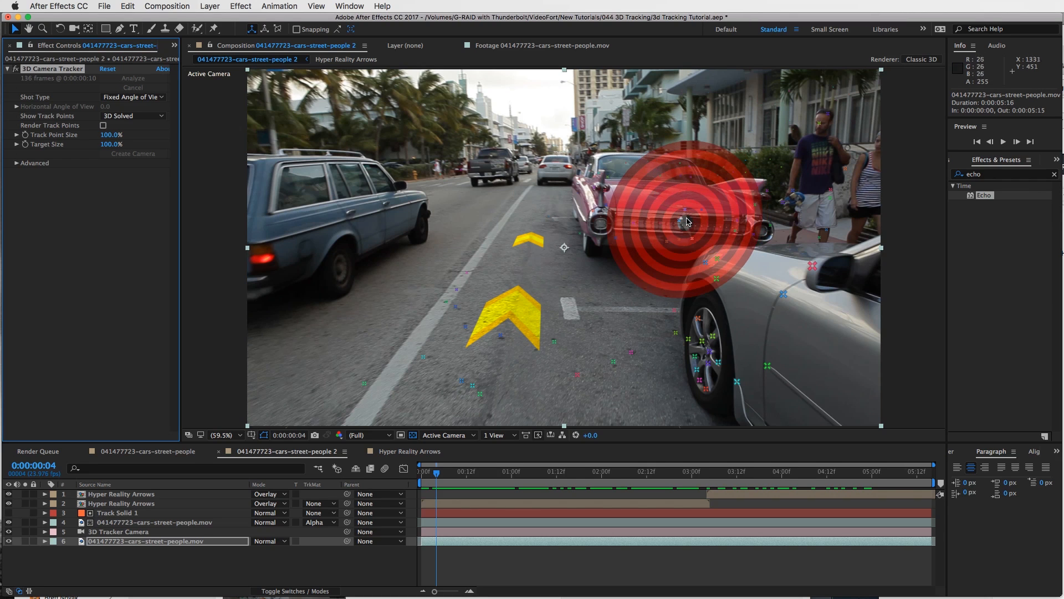
pyautogui.rightClick(689, 220)
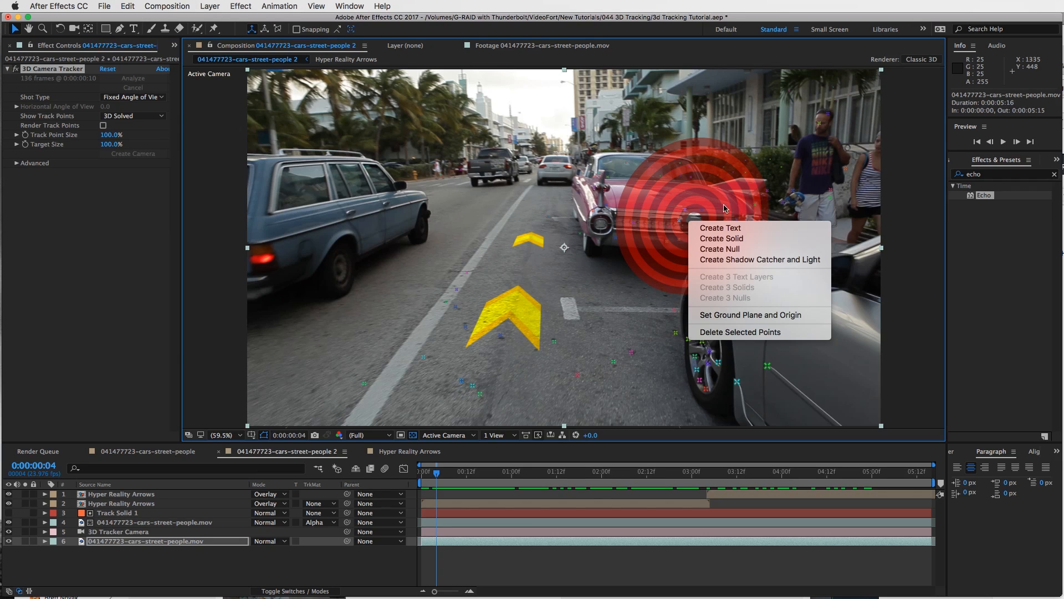
pyautogui.click(721, 228)
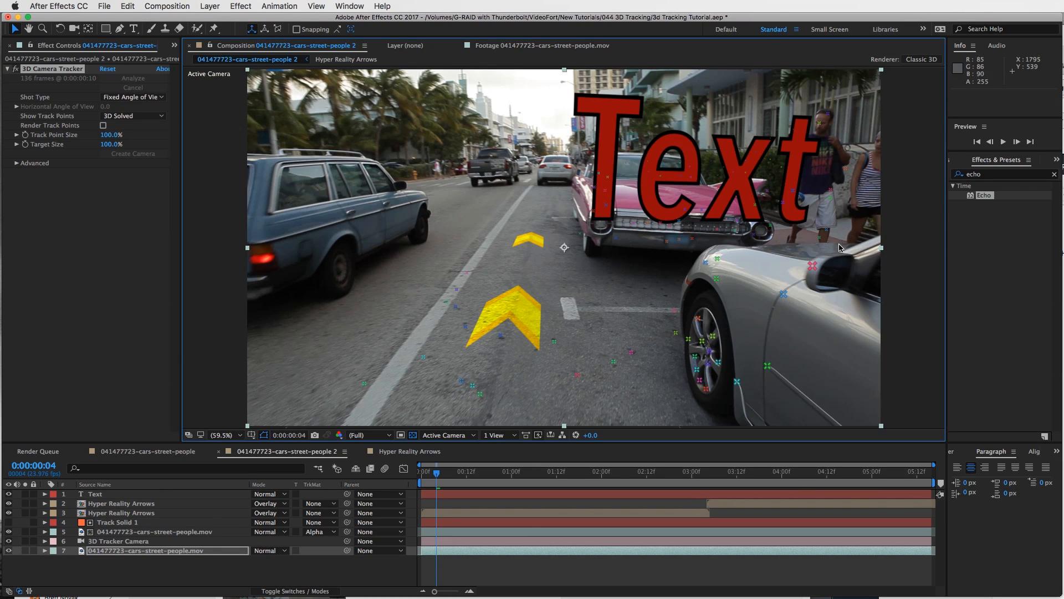
# - Remove the tracked text's outline by setting the Text layer's stroke width to 0 px
pyautogui.click(951, 160)
pyautogui.click(1023, 163)
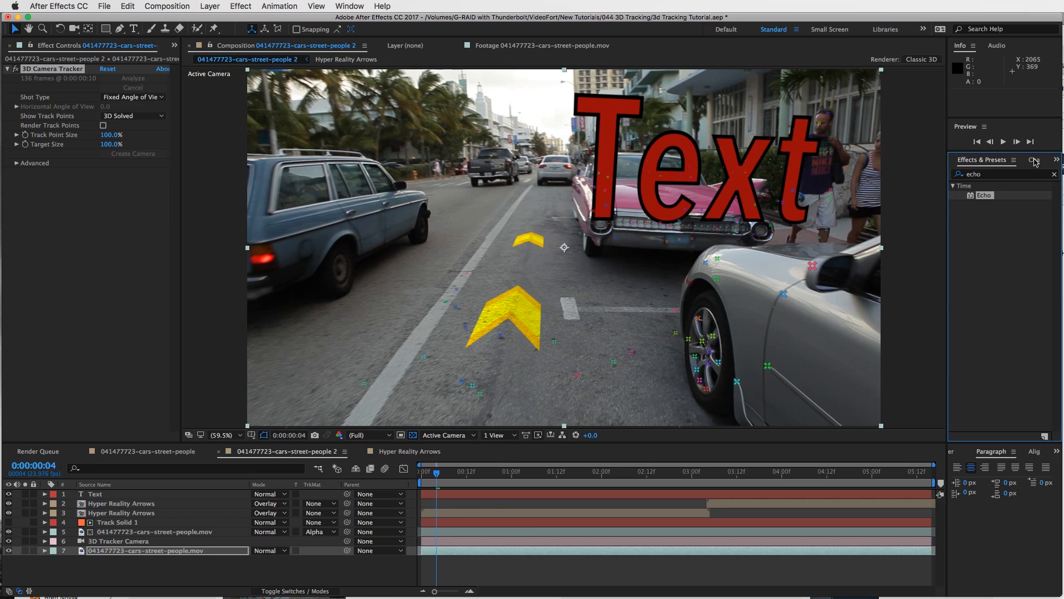
pyautogui.click(1034, 161)
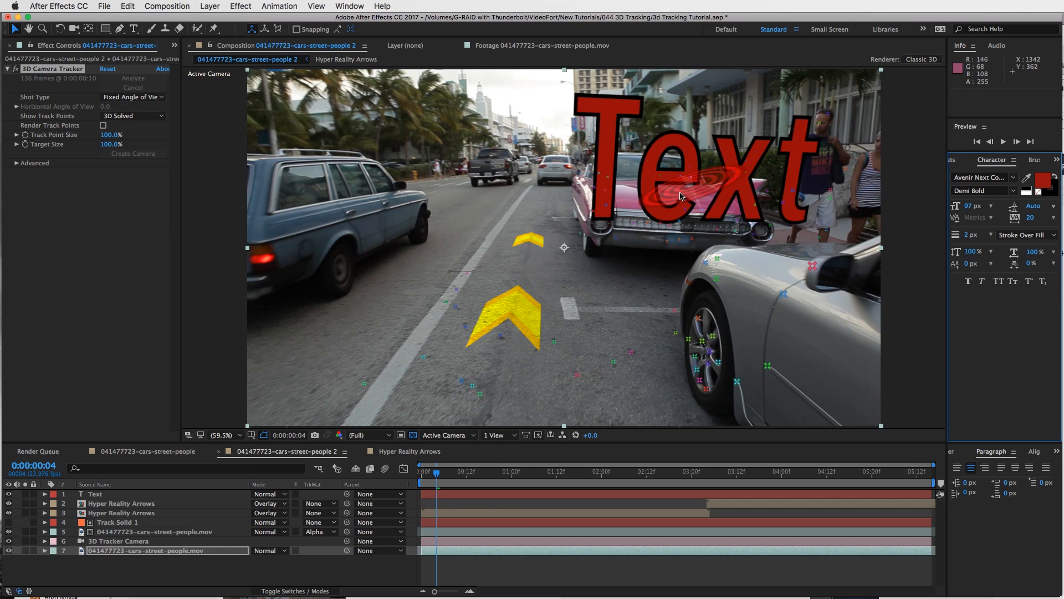
pyautogui.click(966, 236)
pyautogui.write('0')
pyautogui.press('Return')
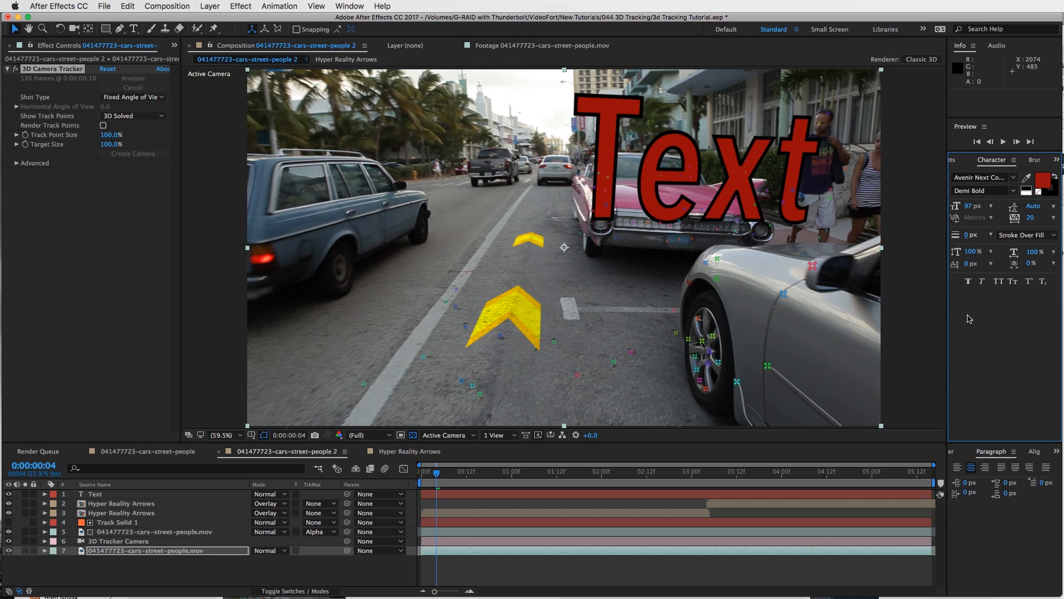
pyautogui.click(652, 494)
pyautogui.click(644, 497)
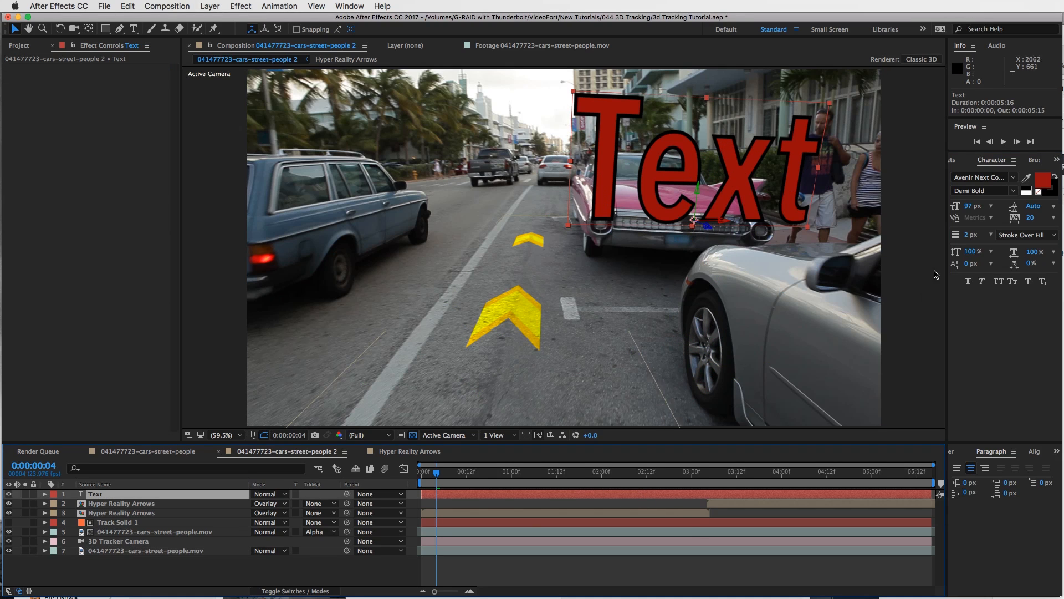
pyautogui.click(969, 237)
pyautogui.press('Return')
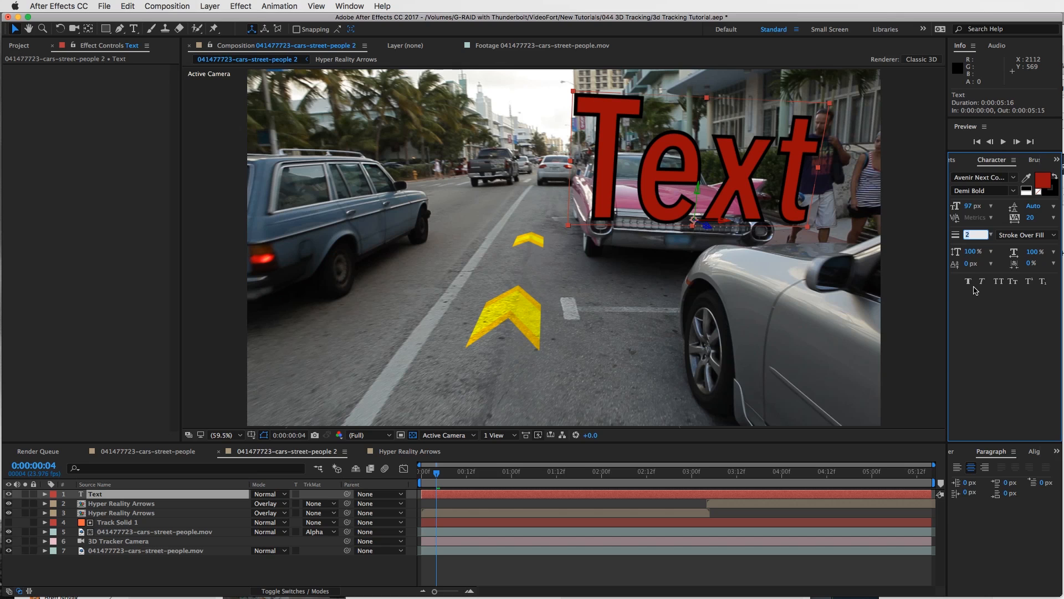
pyautogui.write('0')
pyautogui.press('Return')
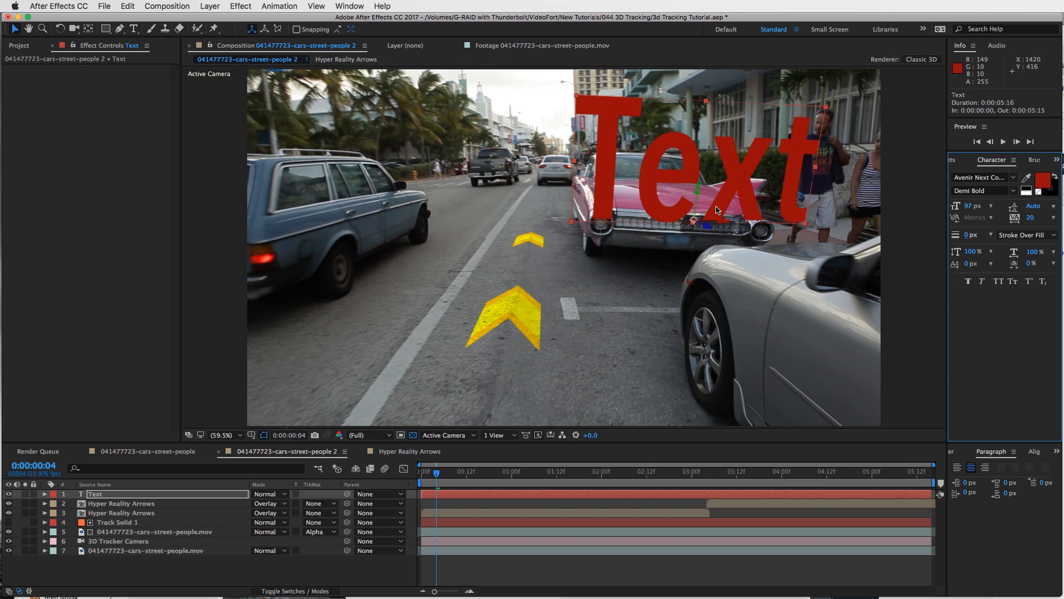
# - Change the tracked text's wording to "Caddy" and reduce its font size to 34 px
pyautogui.moveTo(971, 206); pyautogui.dragTo(945, 205)
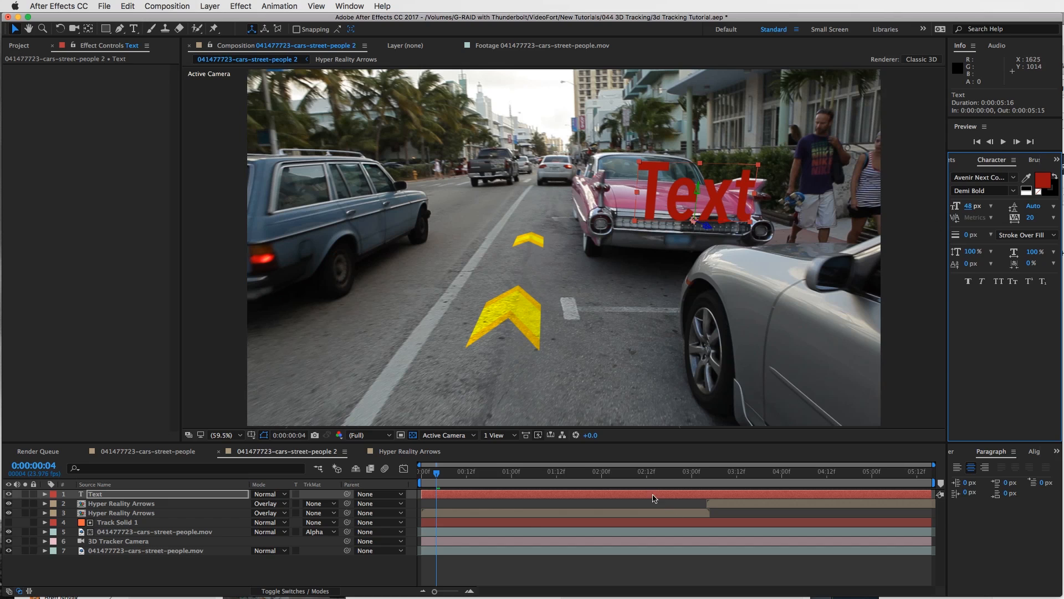
pyautogui.doubleClick(653, 493)
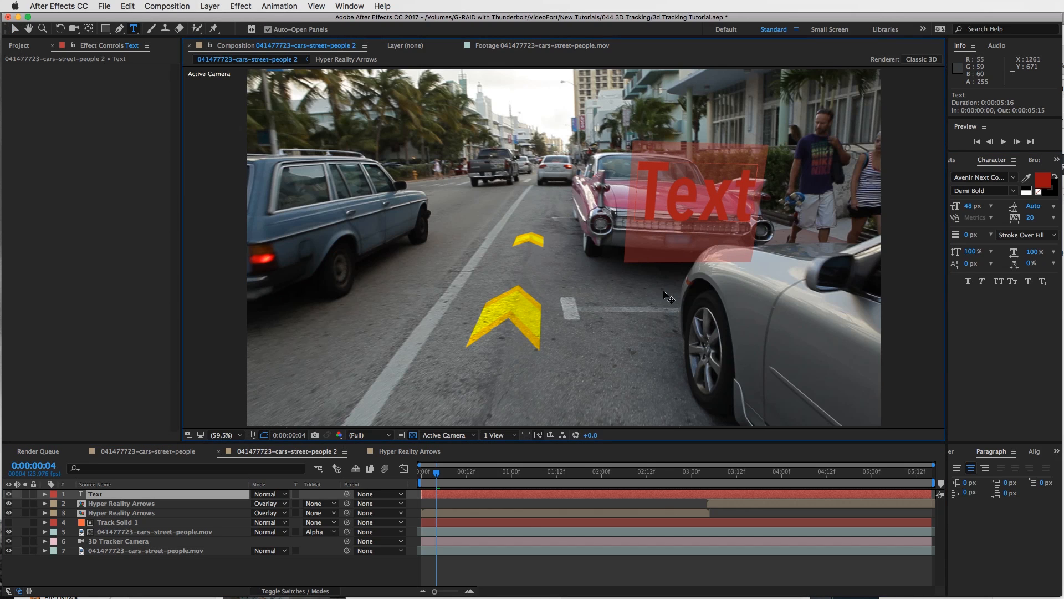
pyautogui.write('Caddy')
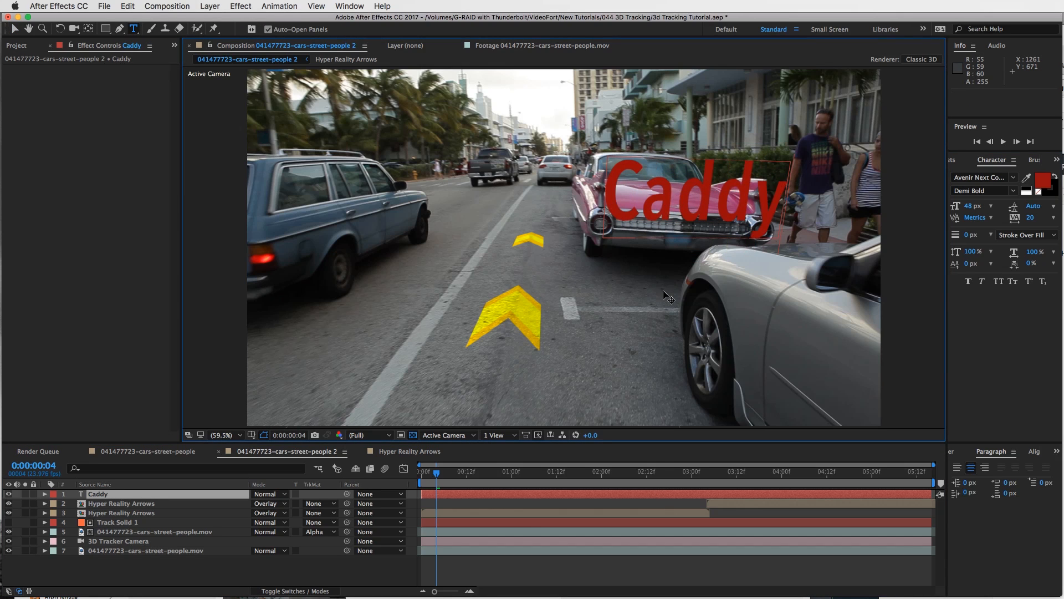
pyautogui.click(17, 30)
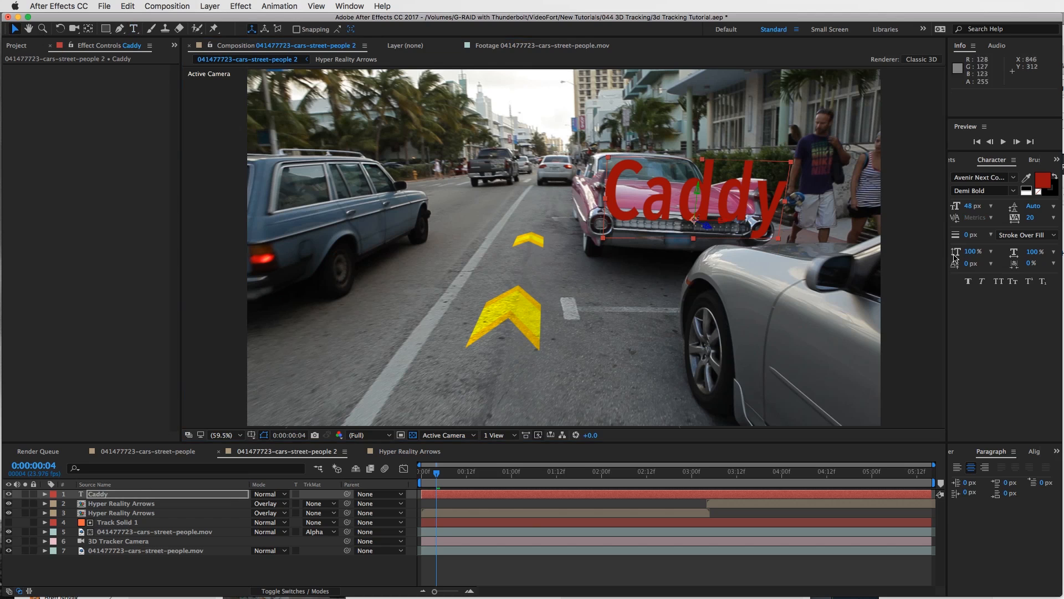
pyautogui.moveTo(967, 206); pyautogui.dragTo(958, 205)
# - Raise the Caddy text above the pink car's trunk at 0:00:01:06 and check its tracking
pyautogui.moveTo(484, 471); pyautogui.dragTo(534, 471)
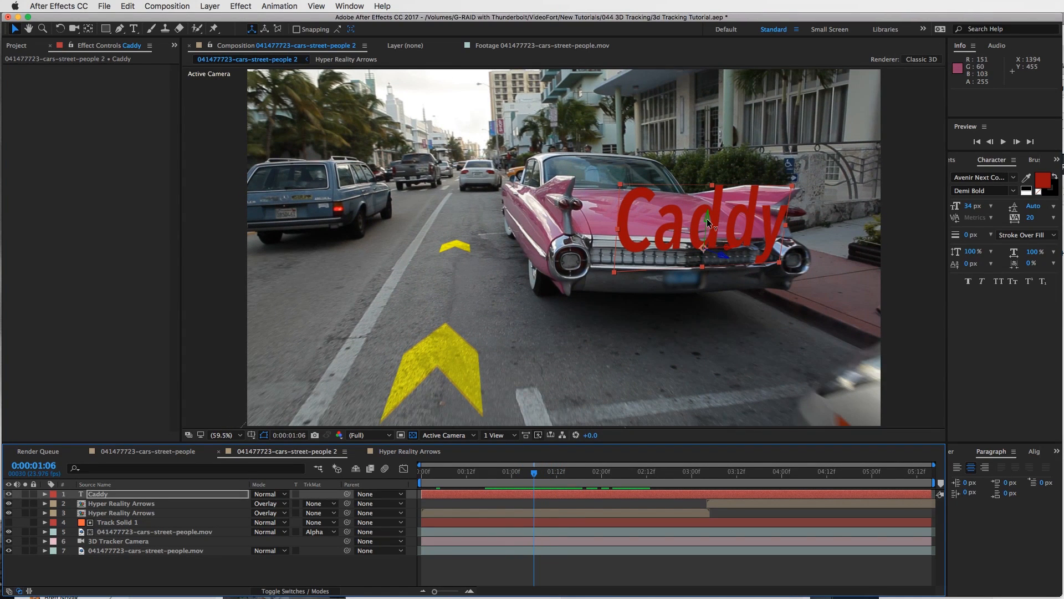
pyautogui.moveTo(707, 219); pyautogui.dragTo(714, 155)
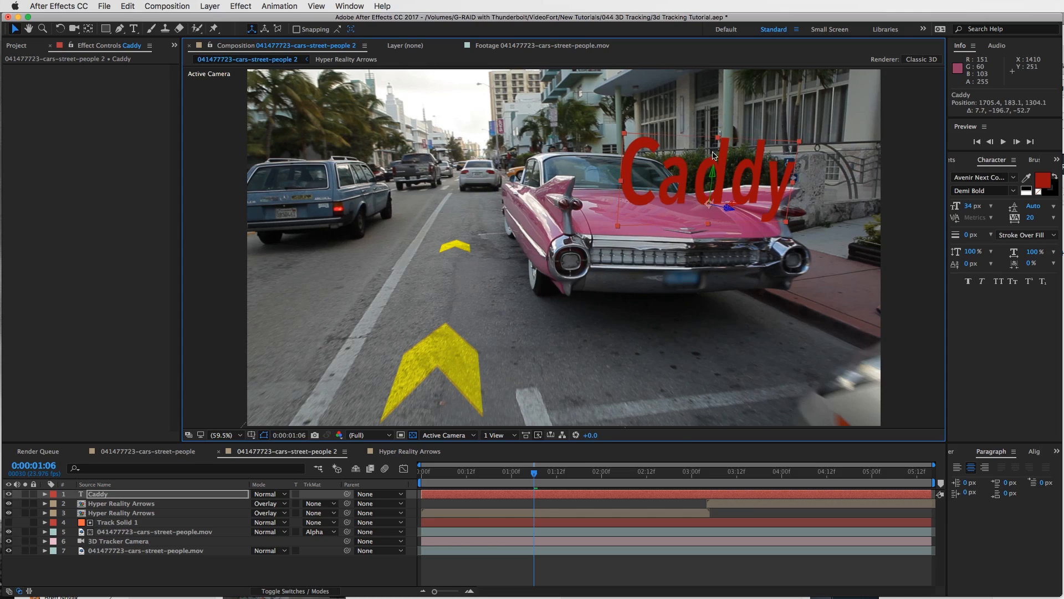
pyautogui.moveTo(536, 474); pyautogui.dragTo(486, 461)
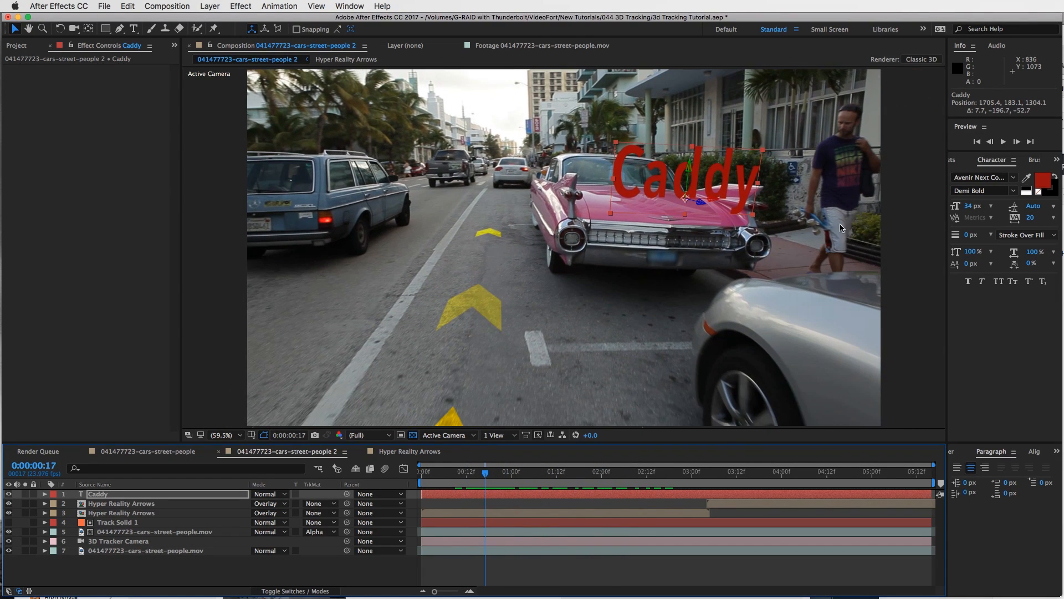
# - Find the 4-Color Gradient effect and apply it to the Caddy text layer
pyautogui.click(955, 164)
pyautogui.click(992, 174)
pyautogui.write('echo')
pyautogui.write('grad')
pyautogui.moveTo(1001, 255); pyautogui.dragTo(571, 495)
# - Place the four gradient points around the corners of the Caddy text, with Blend at 5.0 and Jitter at 38.6%
pyautogui.moveTo(817, 105); pyautogui.dragTo(769, 151)
pyautogui.moveTo(818, 391); pyautogui.dragTo(757, 221)
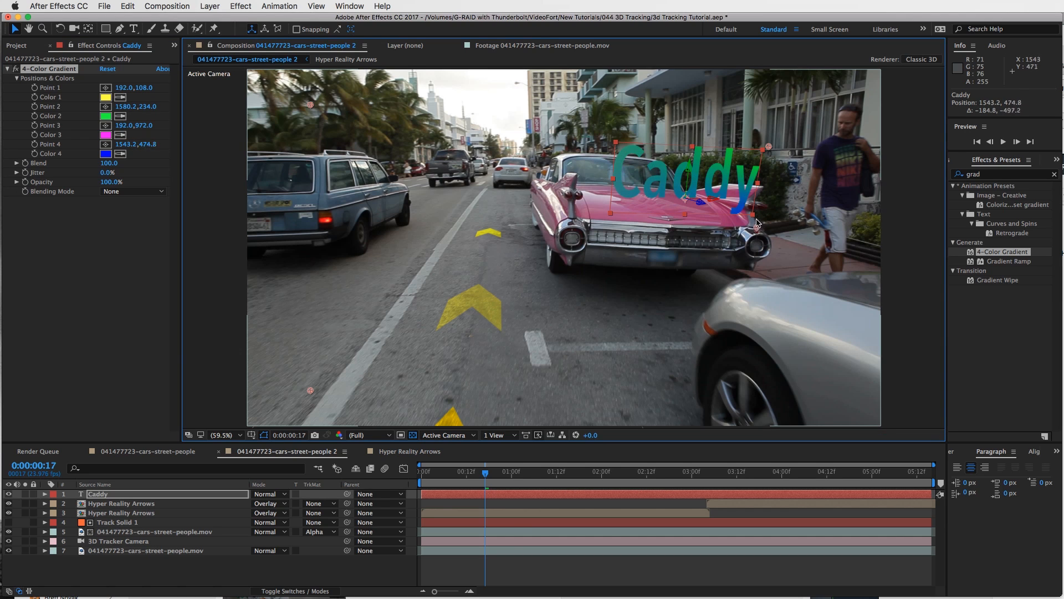
pyautogui.moveTo(311, 391); pyautogui.dragTo(598, 227)
pyautogui.moveTo(311, 105); pyautogui.dragTo(614, 139)
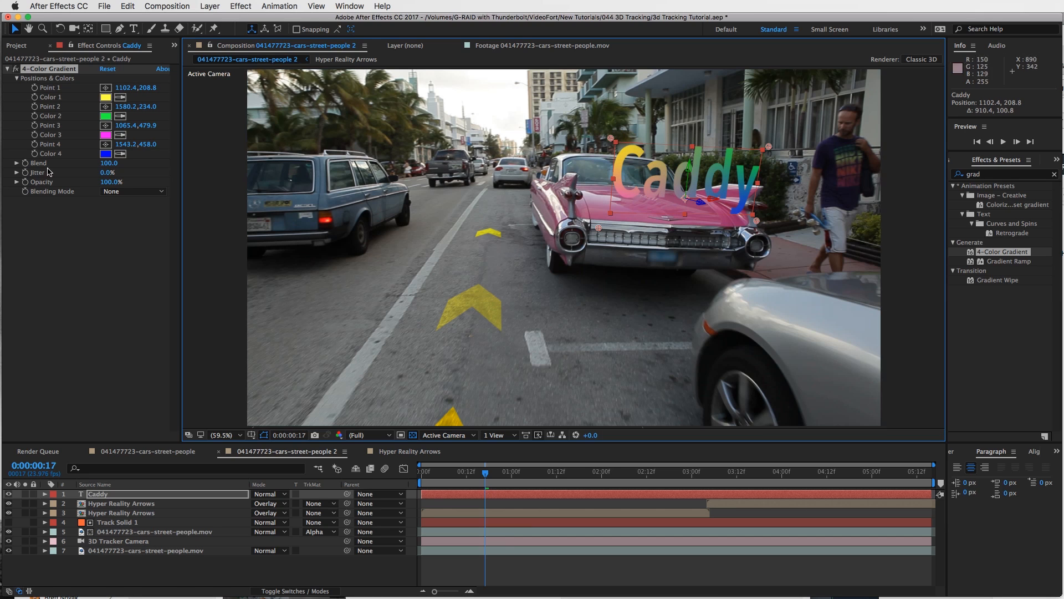
pyautogui.moveTo(110, 164); pyautogui.dragTo(105, 163)
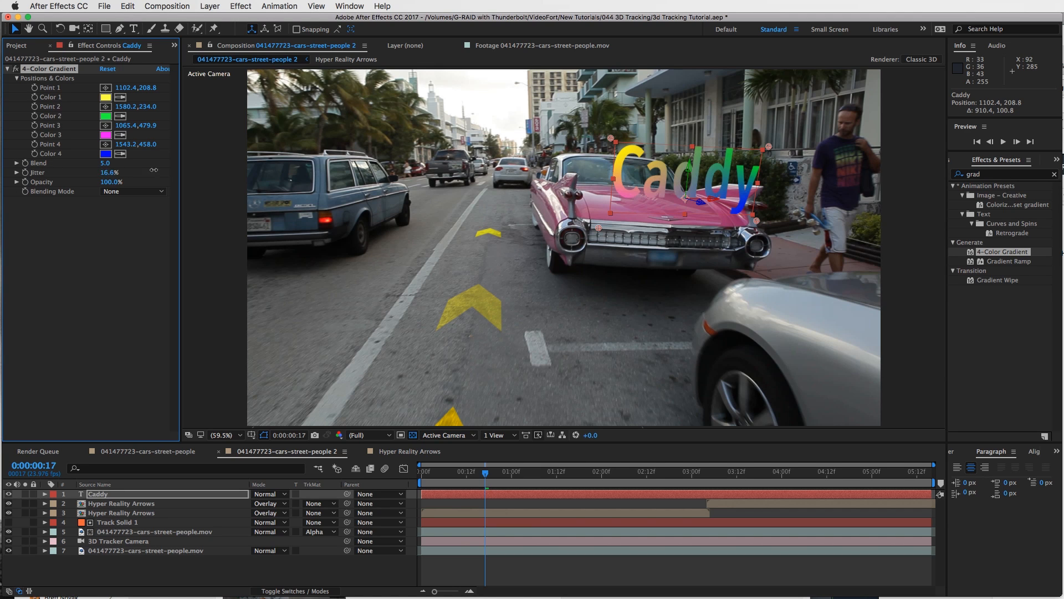
pyautogui.moveTo(187, 166); pyautogui.dragTo(208, 167)
# - Duplicate the Caddy text layer and rename the lower of the two copies "Caddy Border"
pyautogui.click(557, 495)
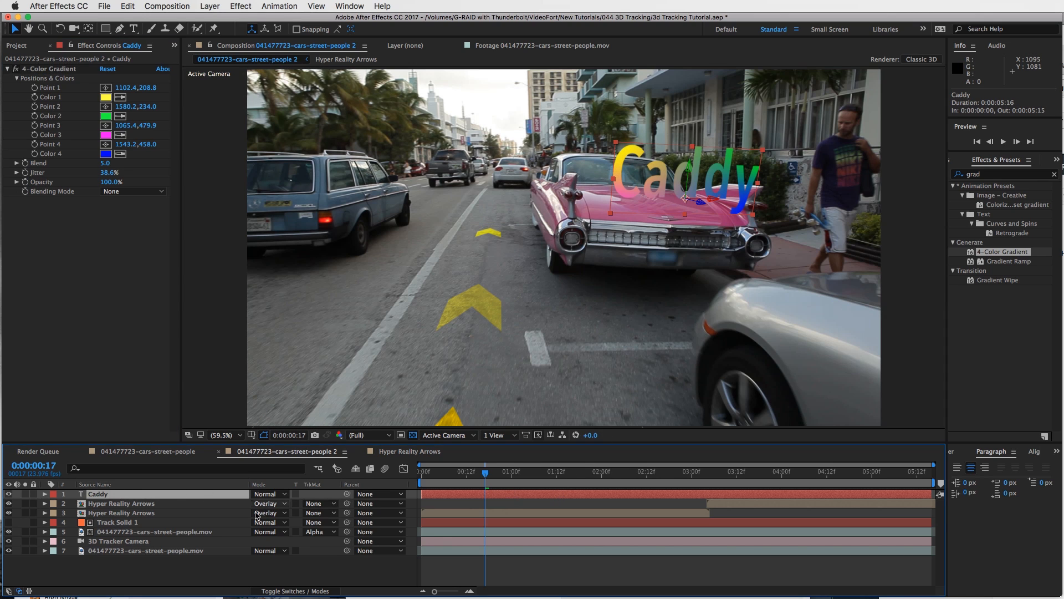
pyautogui.press('super+d')
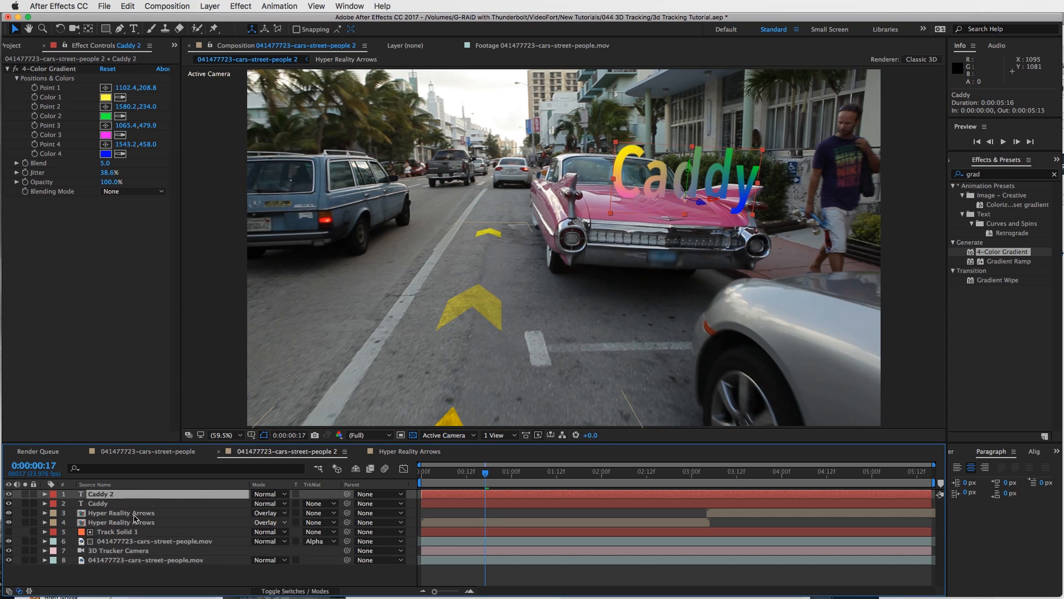
pyautogui.click(99, 503)
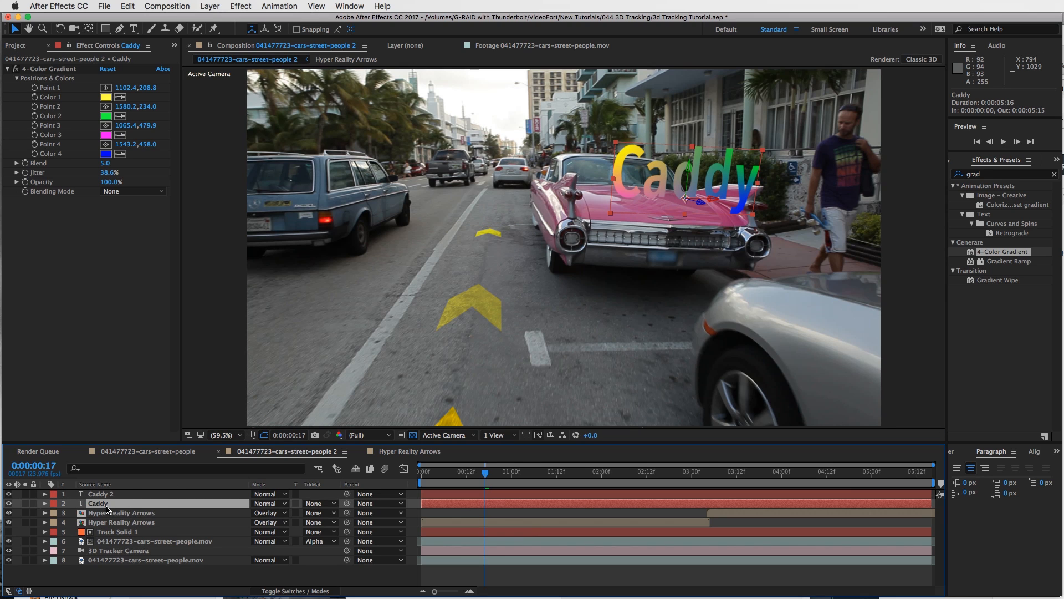
pyautogui.press('Return')
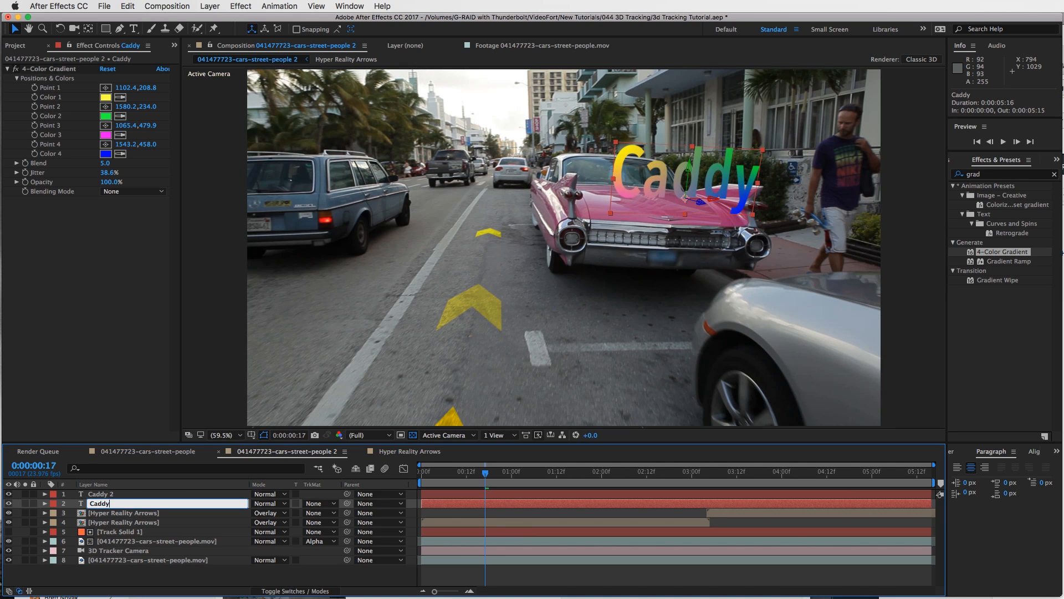
pyautogui.write('Caddy Border')
pyautogui.press('Return')
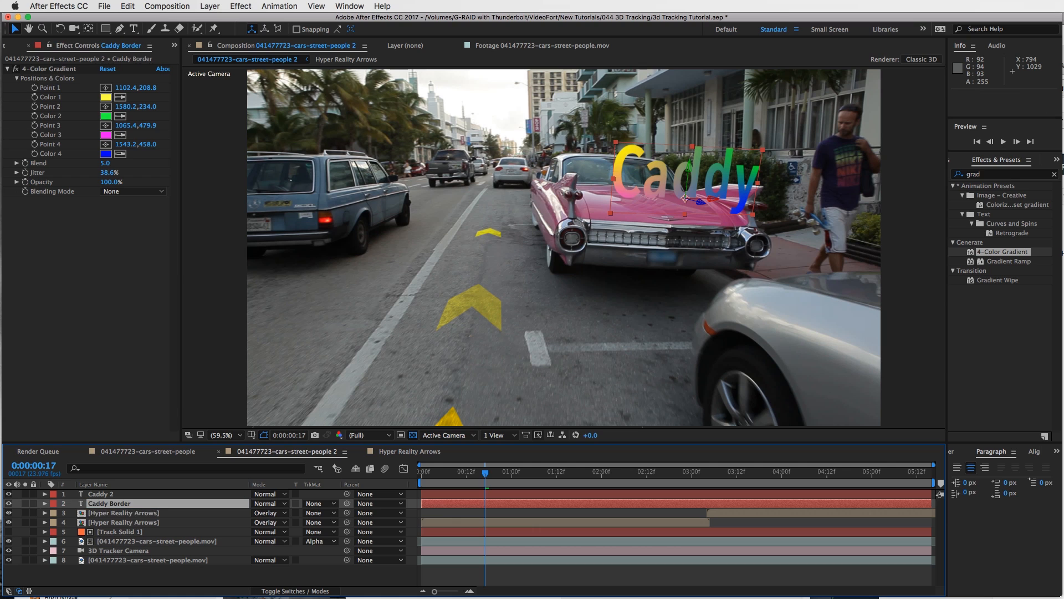
# - Remove the 4-Color Gradient effect from the Caddy Border layer and set its text fill color to black
pyautogui.click(40, 81)
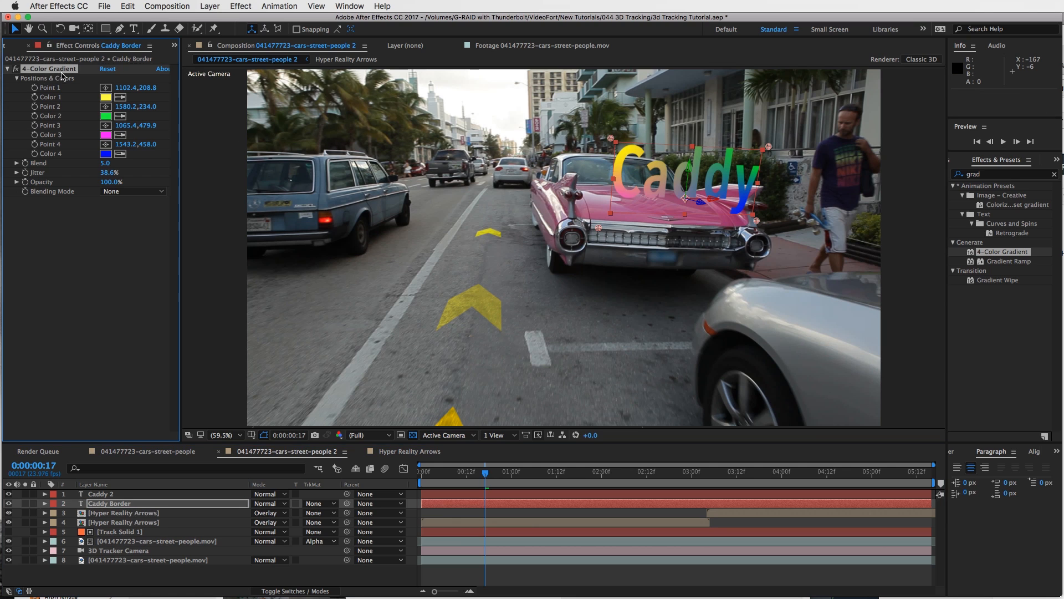
pyautogui.press('Delete')
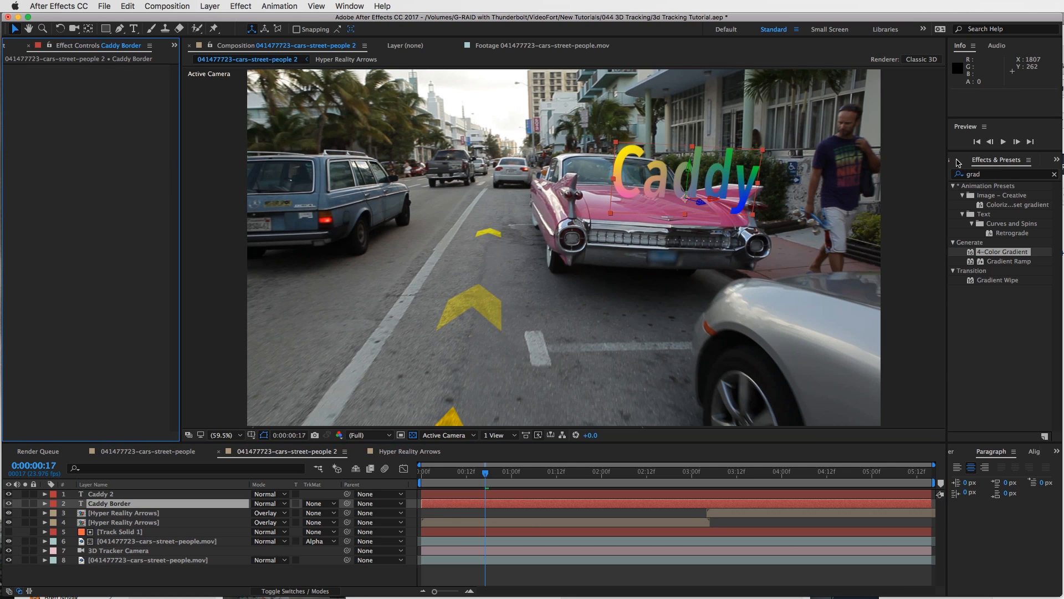
pyautogui.click(952, 163)
pyautogui.click(1022, 161)
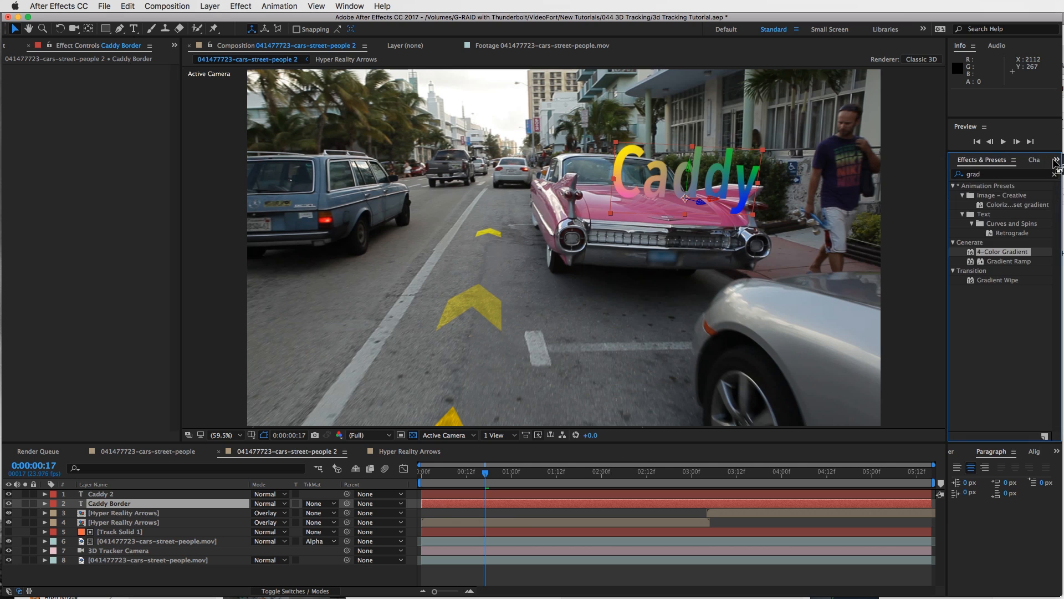
pyautogui.click(1036, 161)
pyautogui.click(1044, 182)
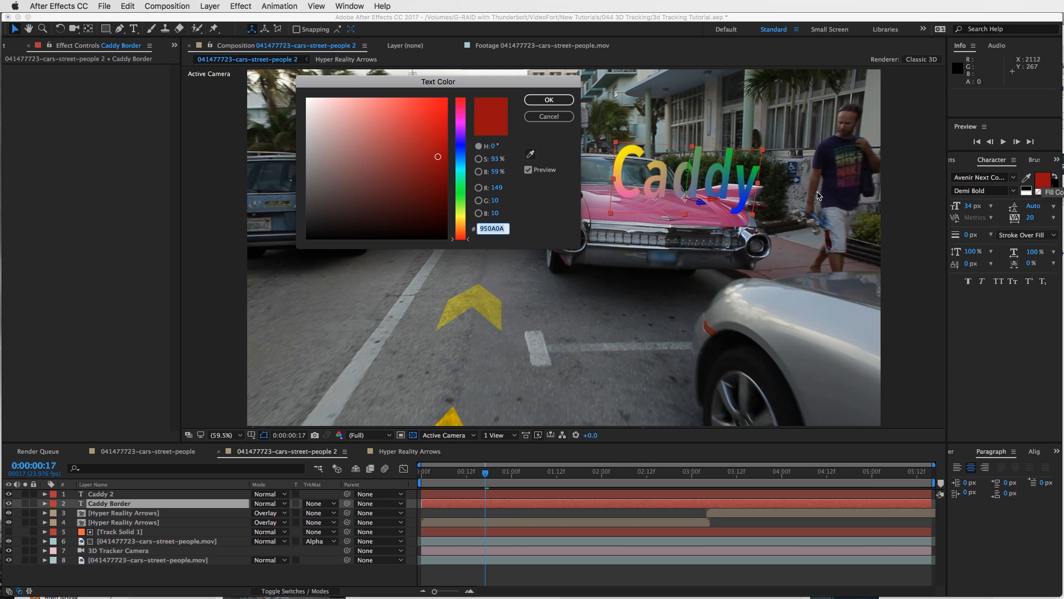
pyautogui.moveTo(415, 194); pyautogui.dragTo(465, 266)
pyautogui.click(548, 102)
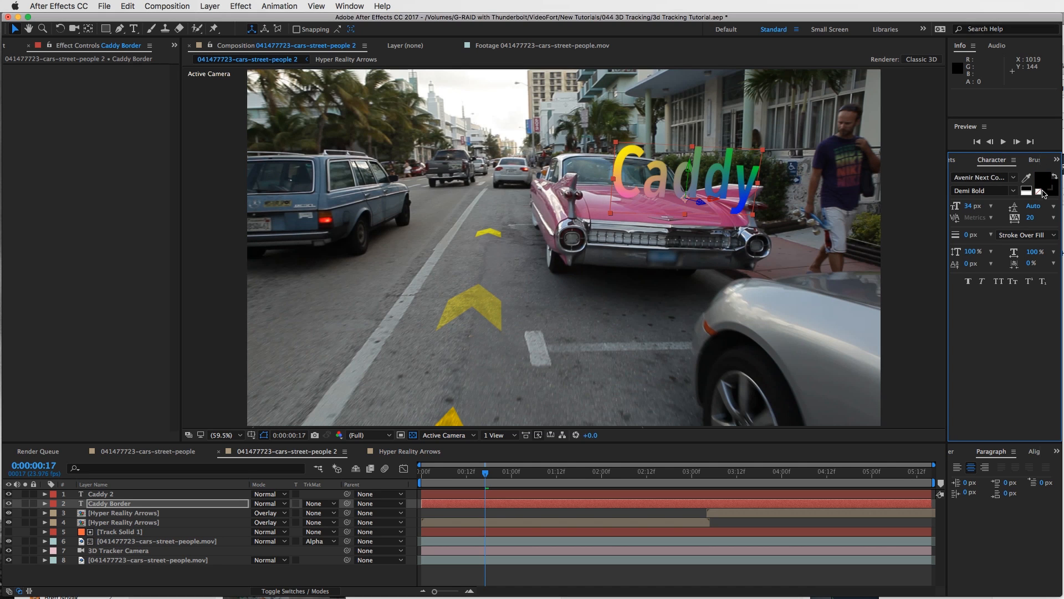
# - Give the Caddy Border text a 2 px stroke and check the outline at 0:00:02:04
pyautogui.moveTo(969, 235); pyautogui.dragTo(971, 236)
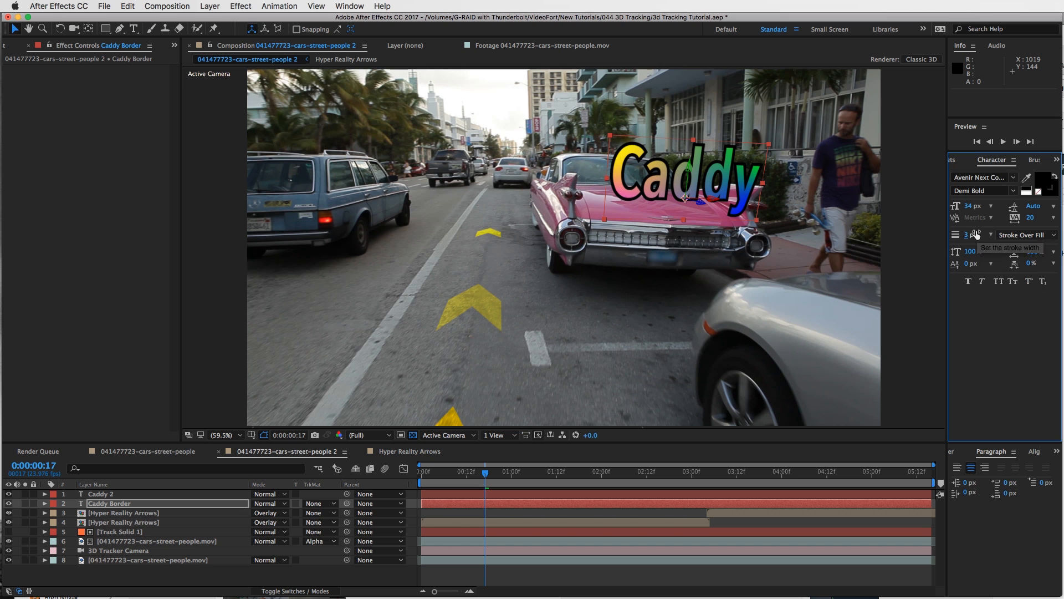
pyautogui.write('2')
pyautogui.press('Return')
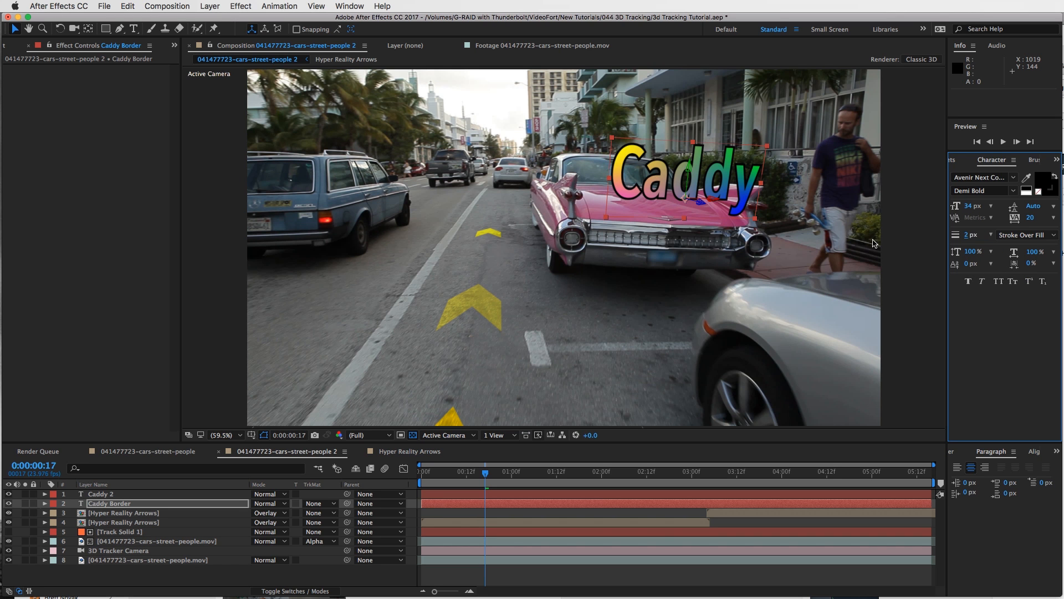
pyautogui.click(610, 580)
pyautogui.moveTo(480, 475); pyautogui.dragTo(620, 472)
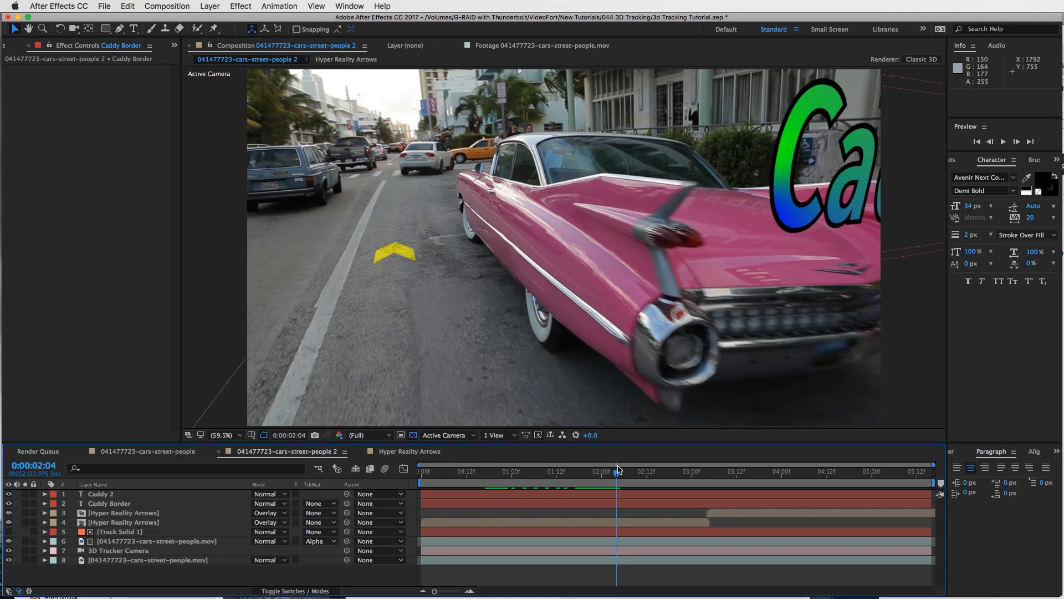
# - Set the Caddy Border layer's stroke width to 1.5 px and check the outline back to the first frame
pyautogui.click(966, 239)
pyautogui.write('2')
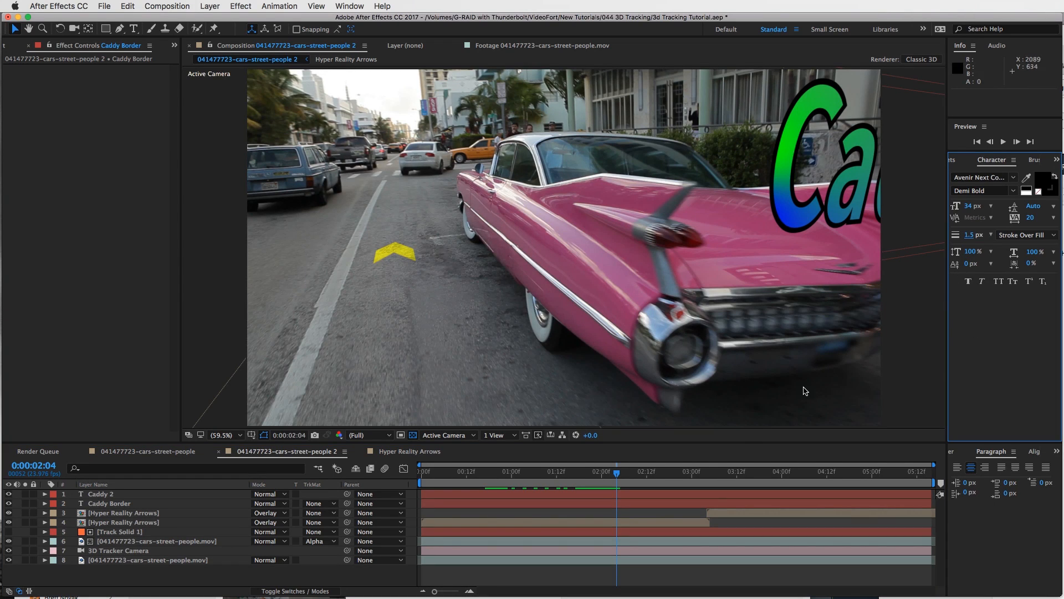
pyautogui.click(632, 505)
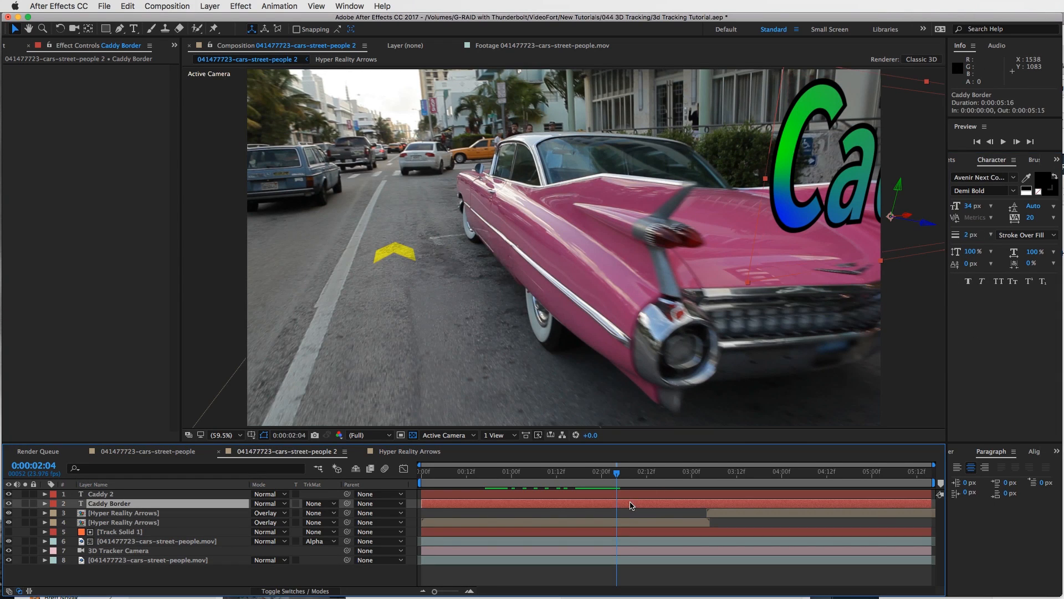
pyautogui.click(965, 237)
pyautogui.write('1.5')
pyautogui.press('Return')
pyautogui.moveTo(643, 481); pyautogui.dragTo(346, 487)
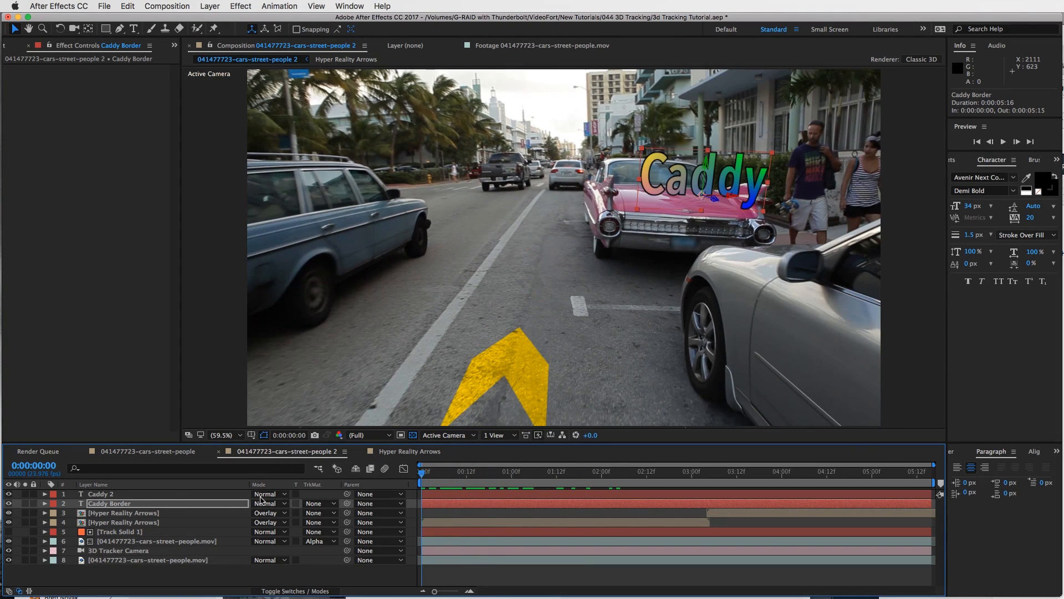
# - Duplicate the Caddy 2 layer, rename the new copy "CADDY SHADOW", and go to 0:00:01:14
pyautogui.click(96, 495)
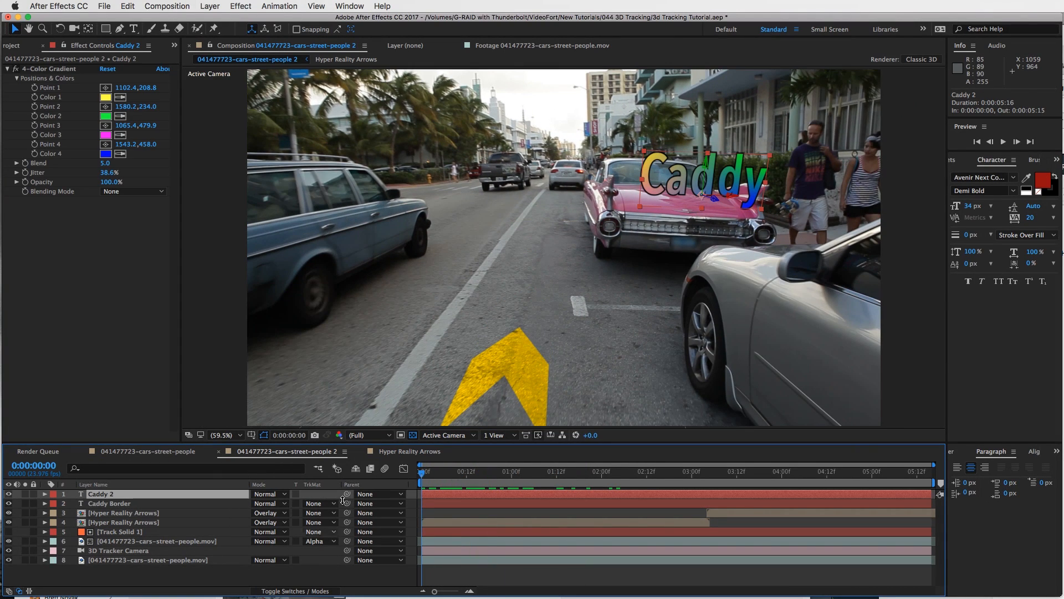
pyautogui.press('super+d')
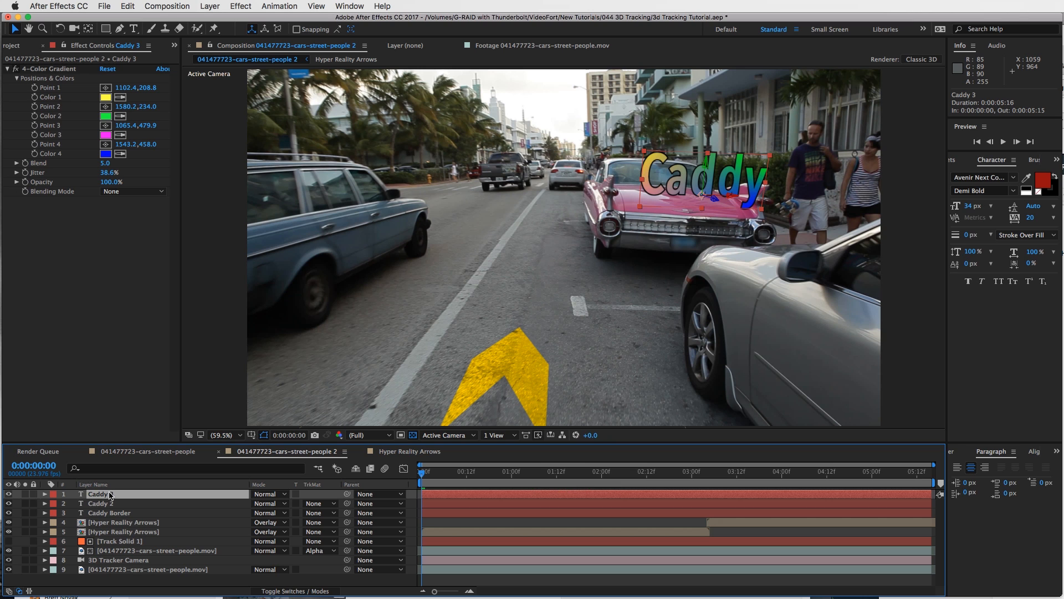
pyautogui.press('Return')
pyautogui.write('CADDY SHADOW')
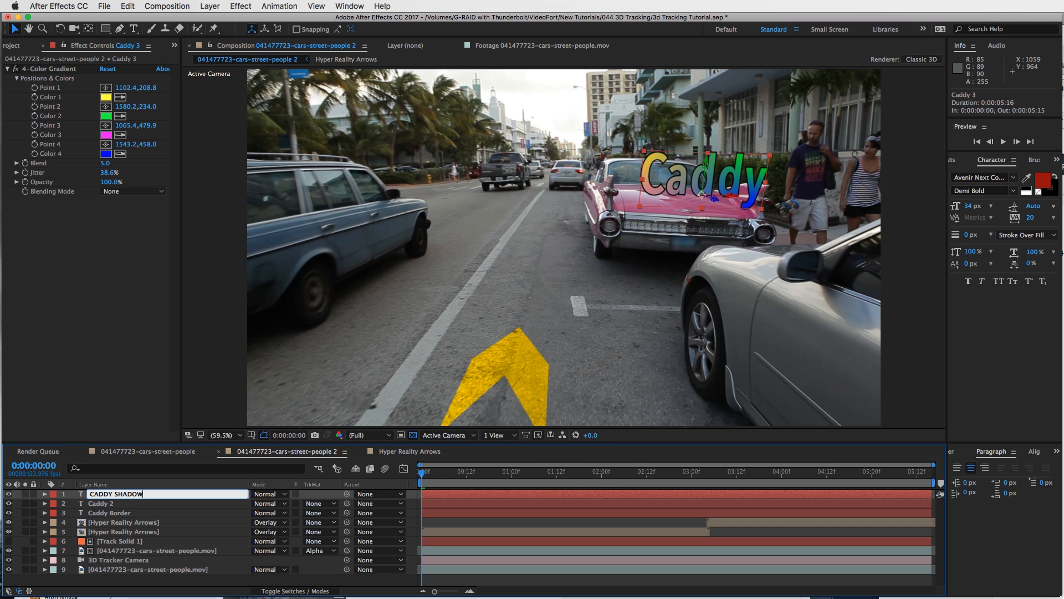
pyautogui.press('Return')
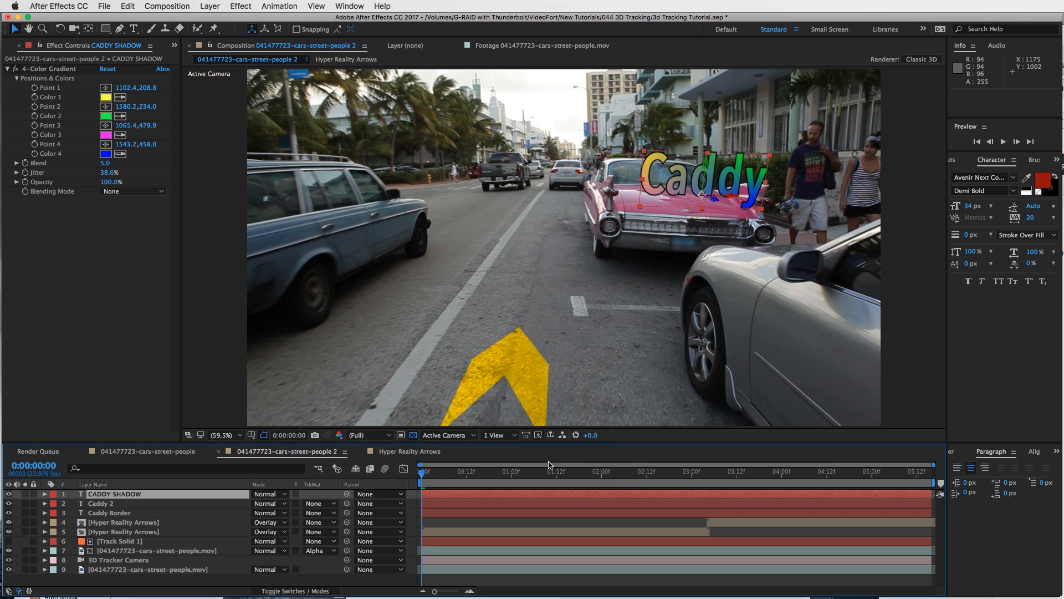
pyautogui.moveTo(532, 472); pyautogui.dragTo(564, 473)
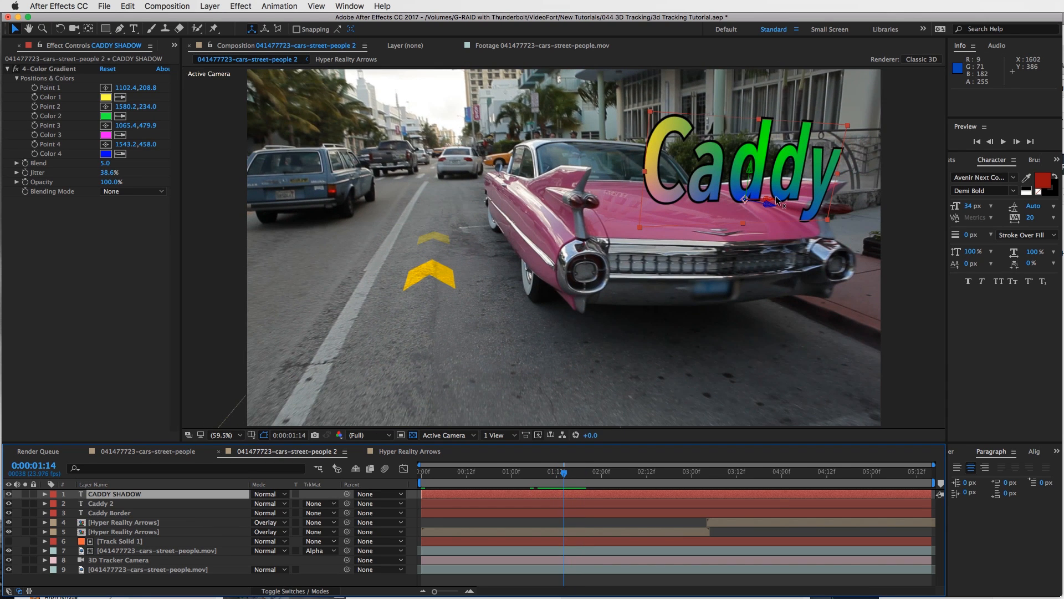
pyautogui.press('w')
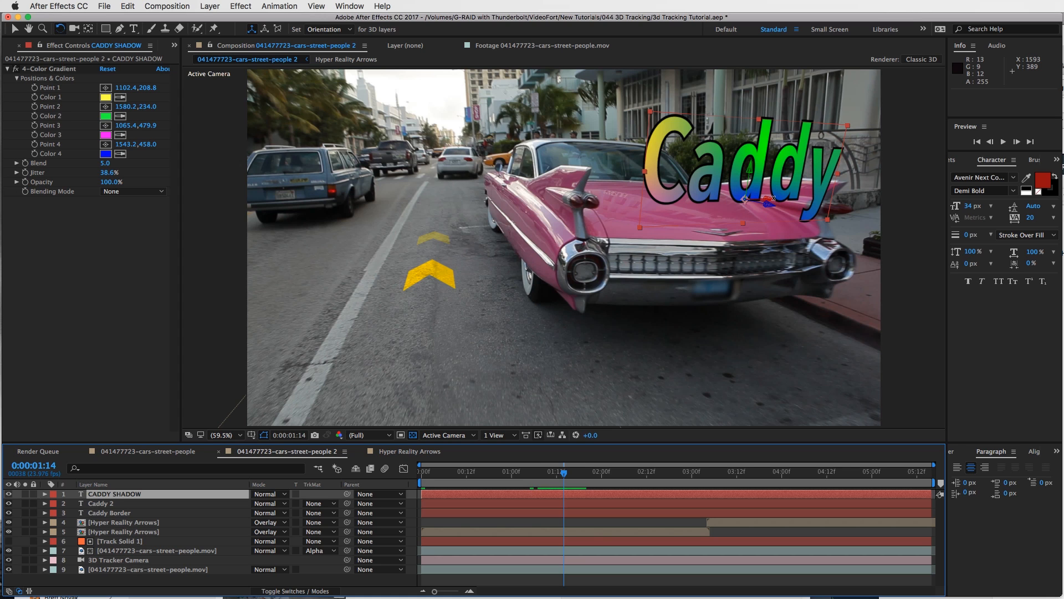
pyautogui.moveTo(771, 200); pyautogui.dragTo(772, 175)
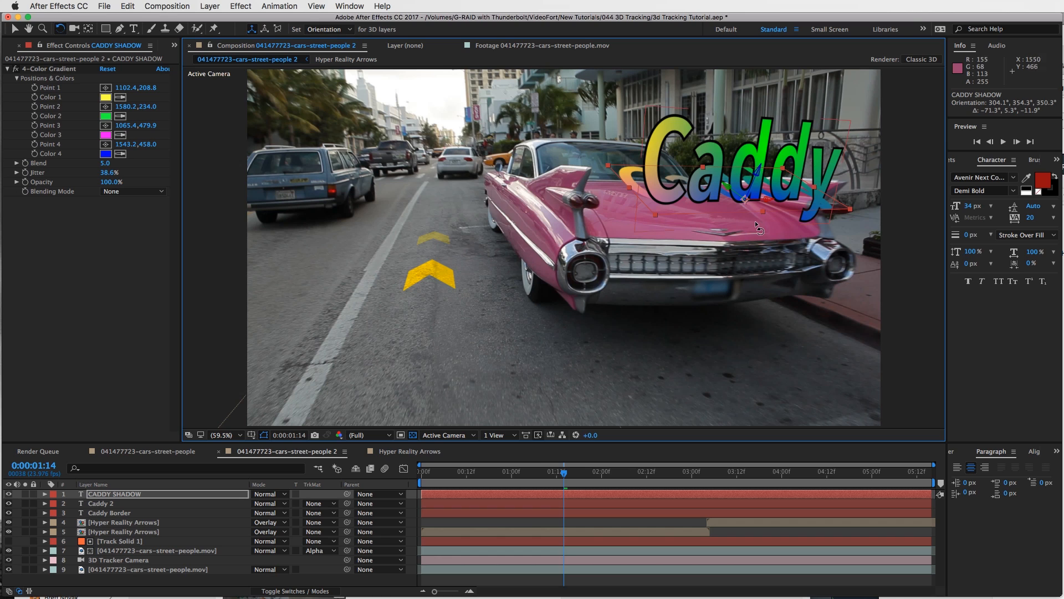
pyautogui.press('super+z')
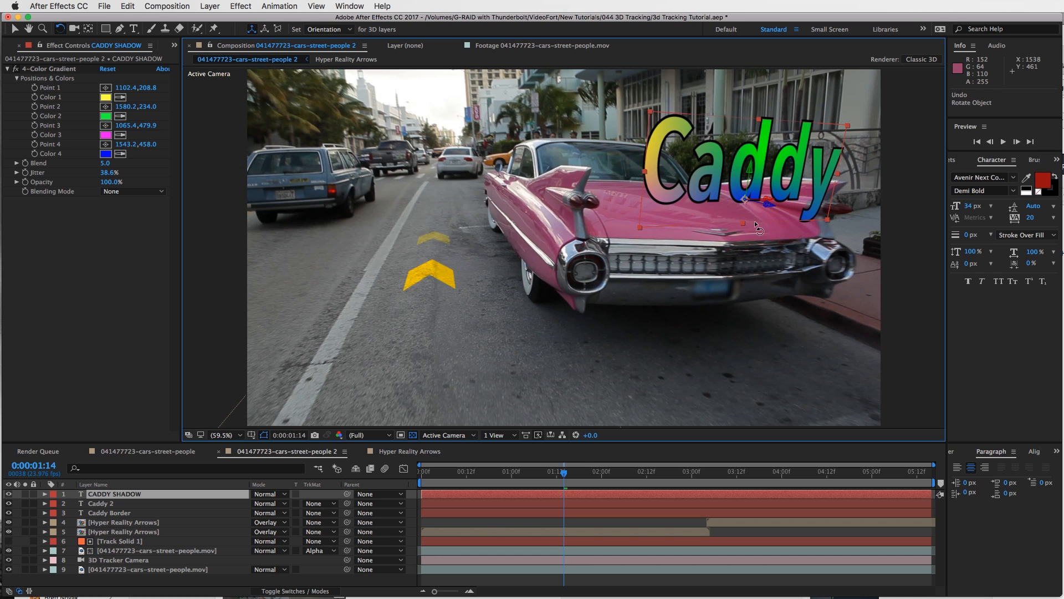
# - Lower CADDY SHADOW to about 1702.8, 249.2, 1321.8 and tilt it to about 312.7°, 352.9°, 351.3° over the pink trunk
pyautogui.press('v')
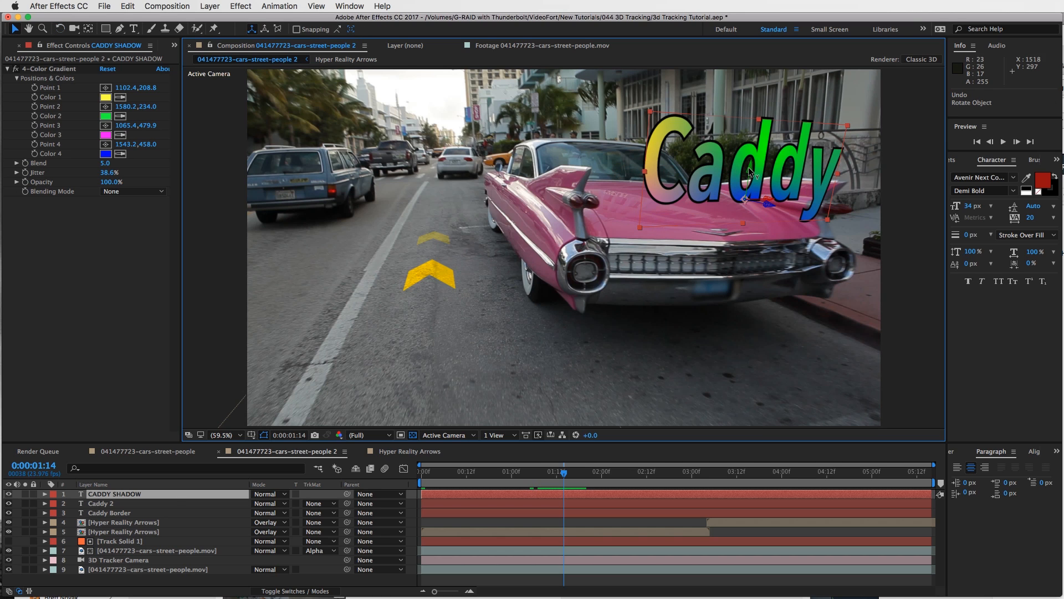
pyautogui.moveTo(751, 170); pyautogui.dragTo(746, 193)
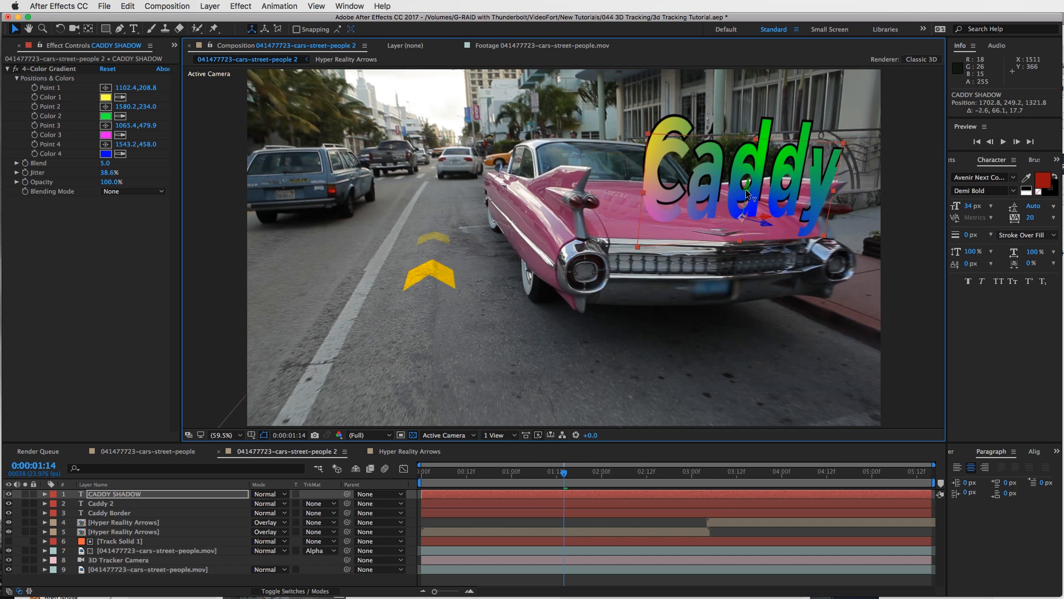
pyautogui.press('w')
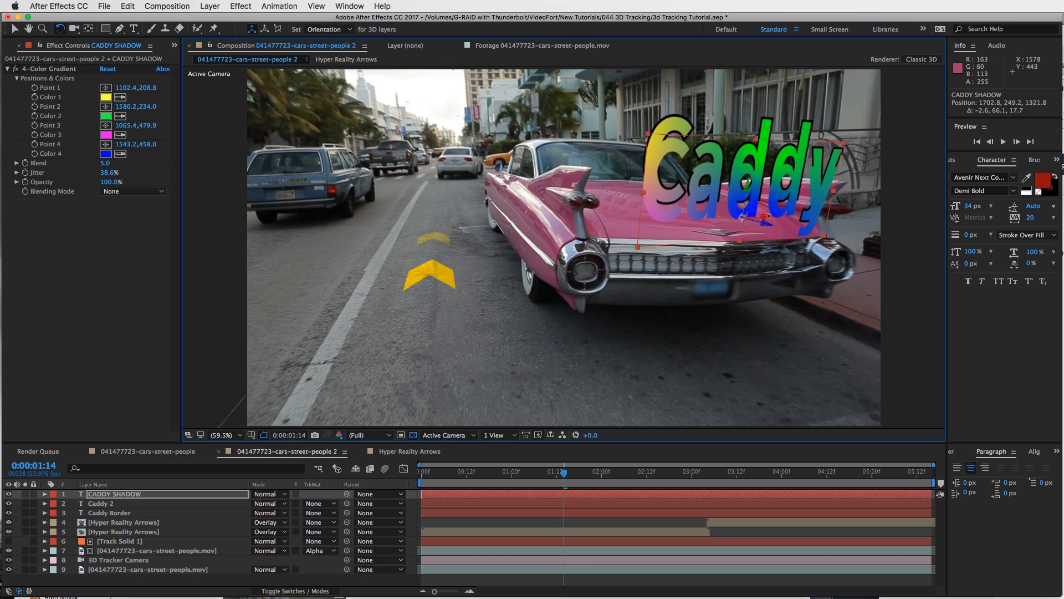
pyautogui.moveTo(768, 215); pyautogui.dragTo(770, 195)
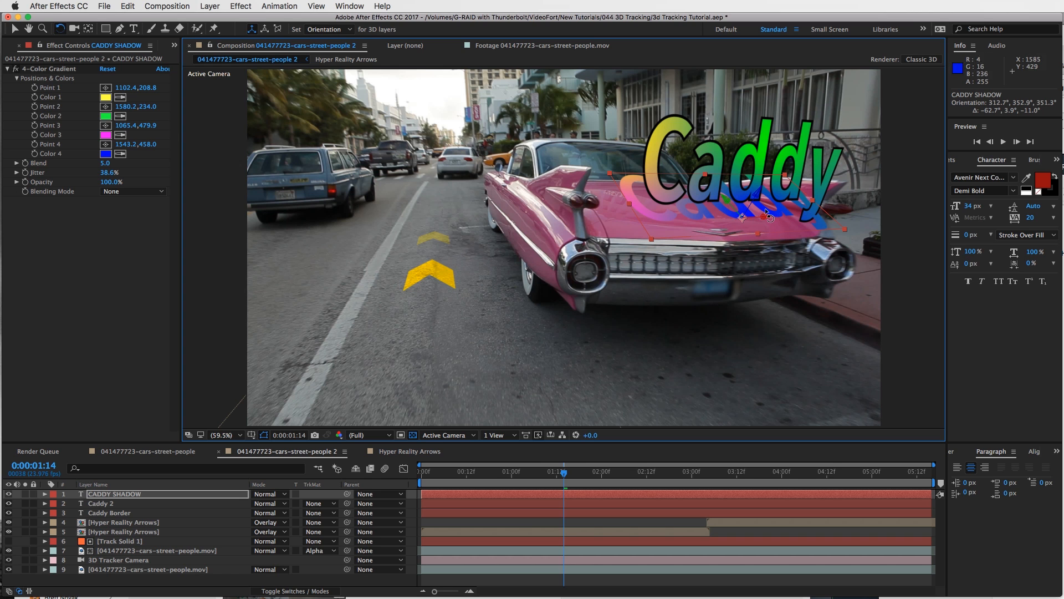
pyautogui.press('v')
# - At 0:00:01:22, tilt CADDY SHADOW to about 302.7°, 354.5°, 350.2° and move it to about 1672.4, 240.6, 1475.0
pyautogui.moveTo(565, 474); pyautogui.dragTo(596, 480)
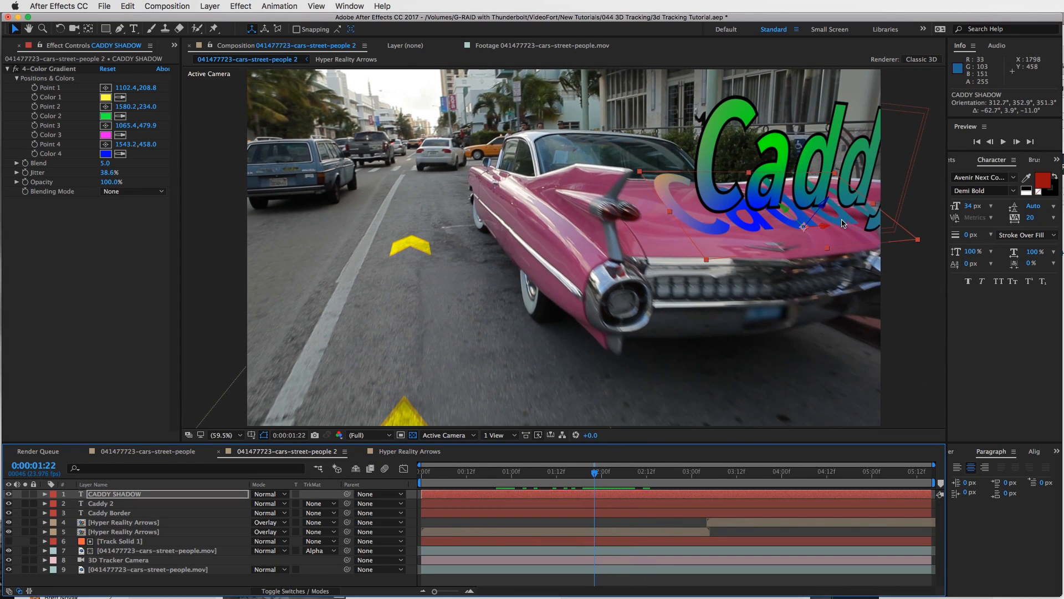
pyautogui.press('w')
pyautogui.moveTo(845, 232); pyautogui.dragTo(827, 225)
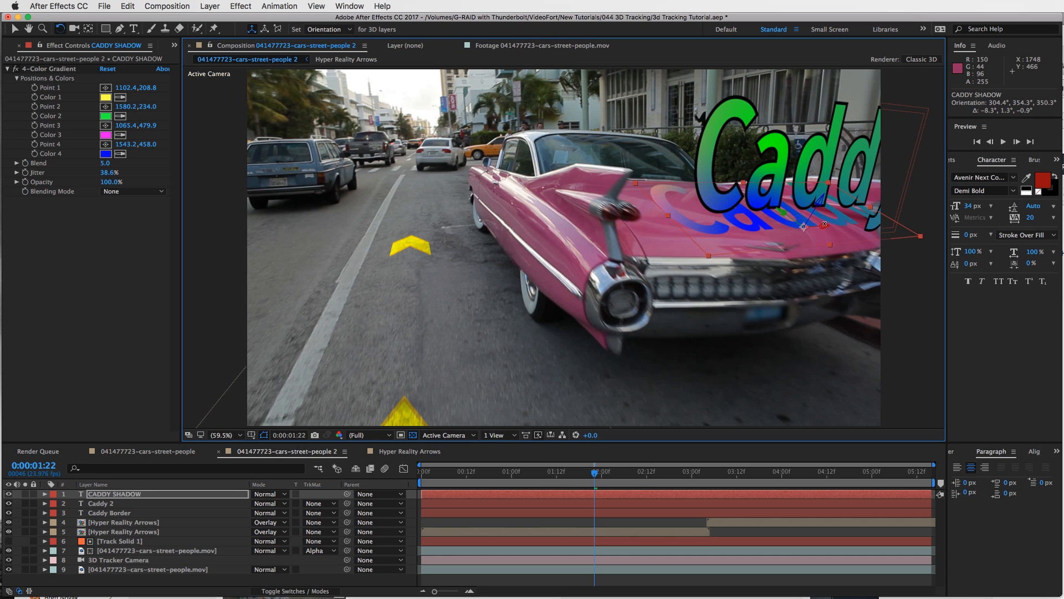
pyautogui.press('v')
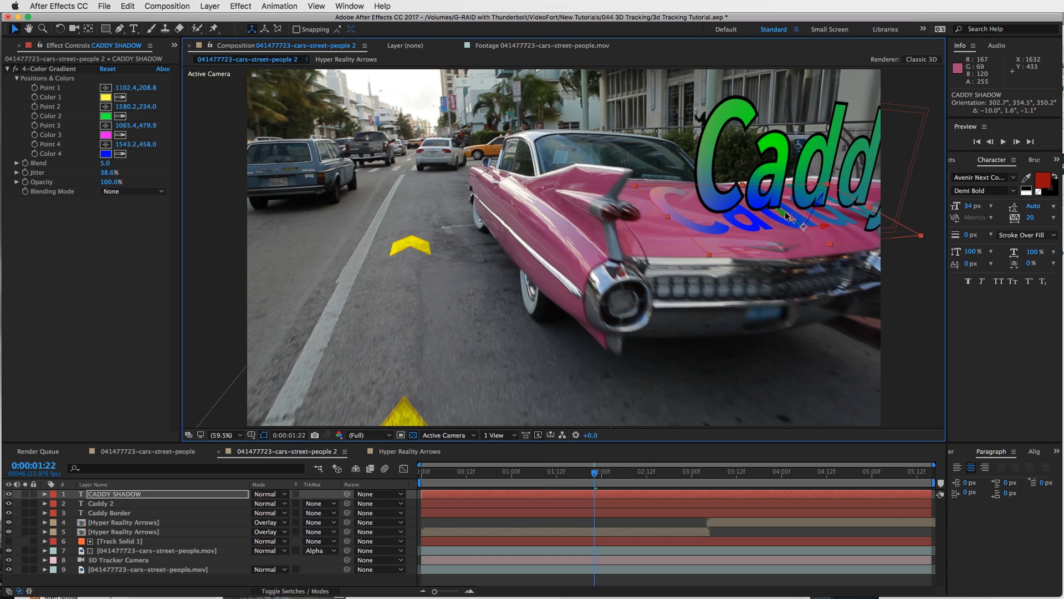
pyautogui.moveTo(784, 216); pyautogui.dragTo(769, 198)
# - At 0:00:00:10, push the Caddy Border layer slightly back to about 1704.4, 181.7, 1309.1 and check the text at 0:00:01:11
pyautogui.moveTo(590, 474); pyautogui.dragTo(466, 468)
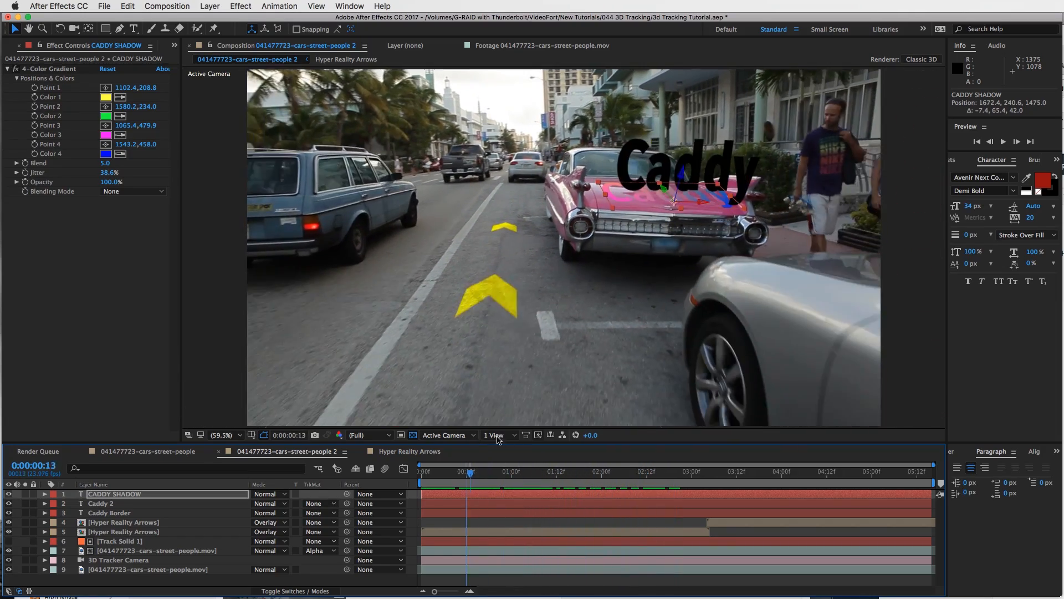
pyautogui.click(459, 471)
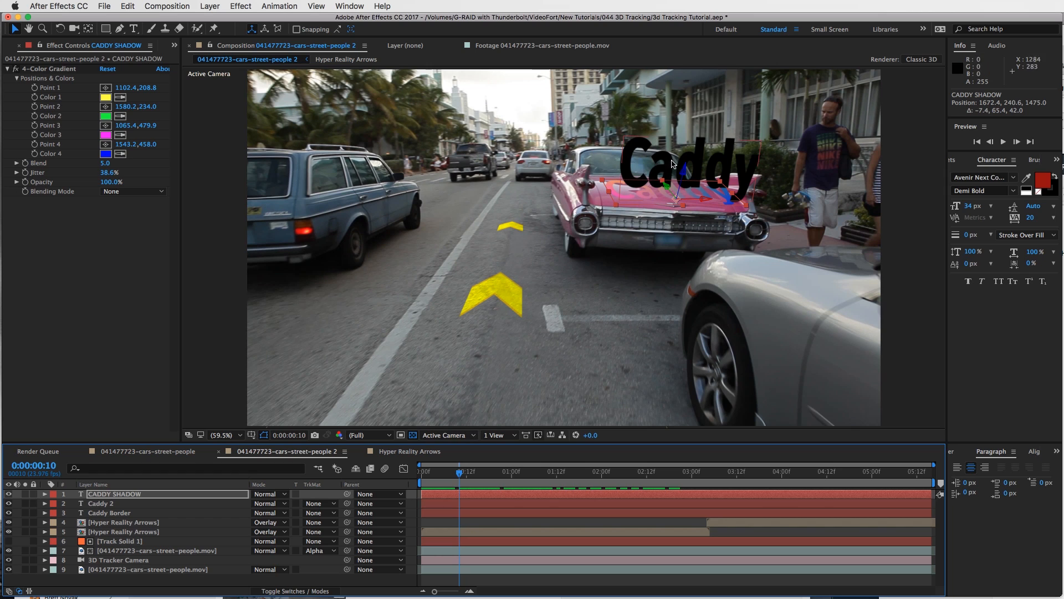
pyautogui.click(725, 183)
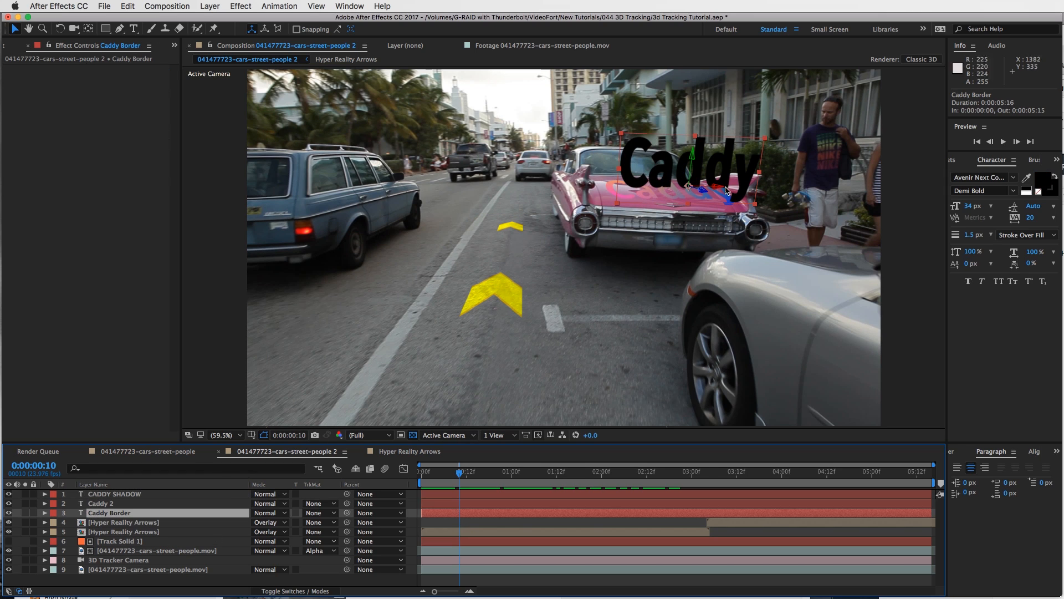
pyautogui.moveTo(704, 189); pyautogui.dragTo(702, 189)
pyautogui.moveTo(460, 476); pyautogui.dragTo(558, 494)
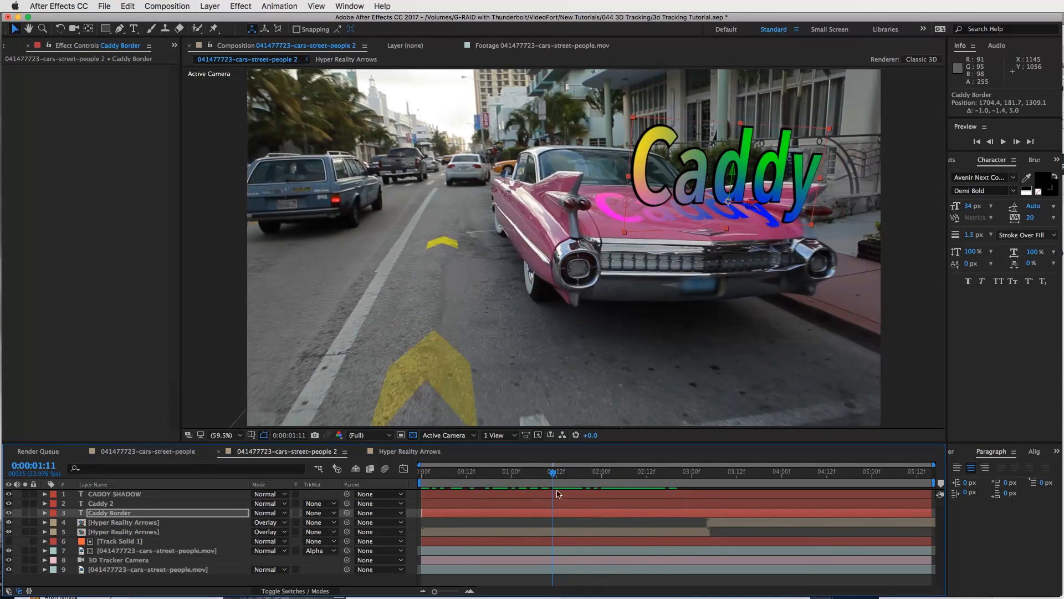
# - Remove the 4-Color Gradient effect from the CADDY SHADOW layer and set its text fill color to black (000000)
pyautogui.click(575, 514)
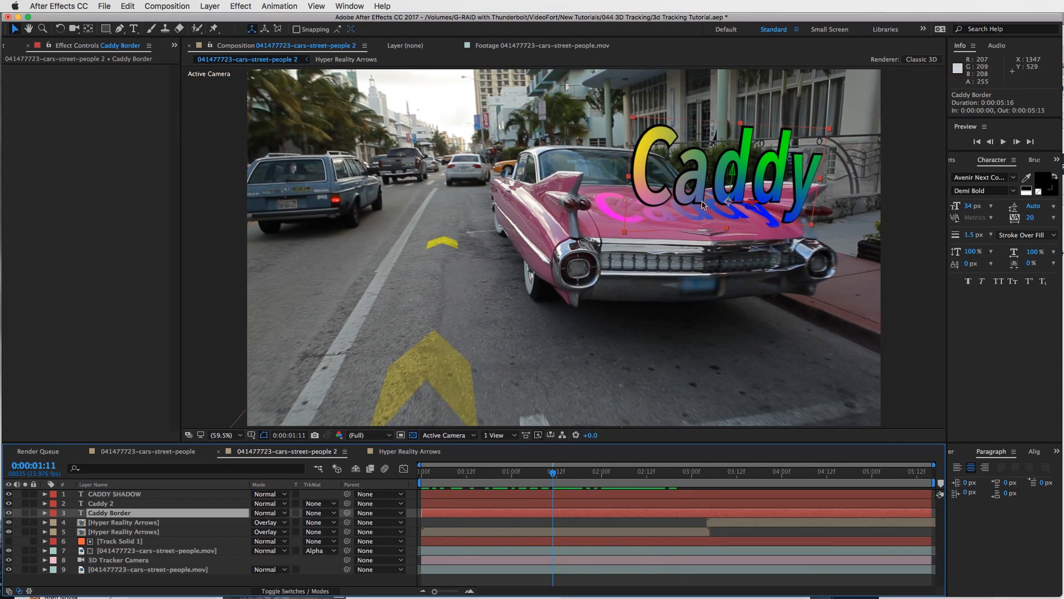
pyautogui.click(622, 495)
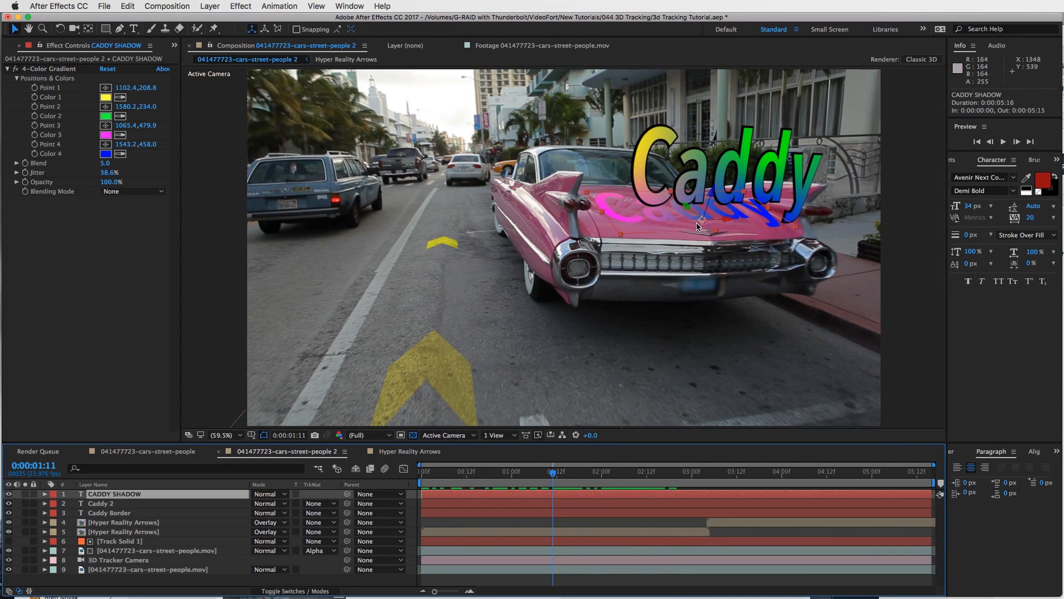
pyautogui.click(67, 72)
pyautogui.press('Delete')
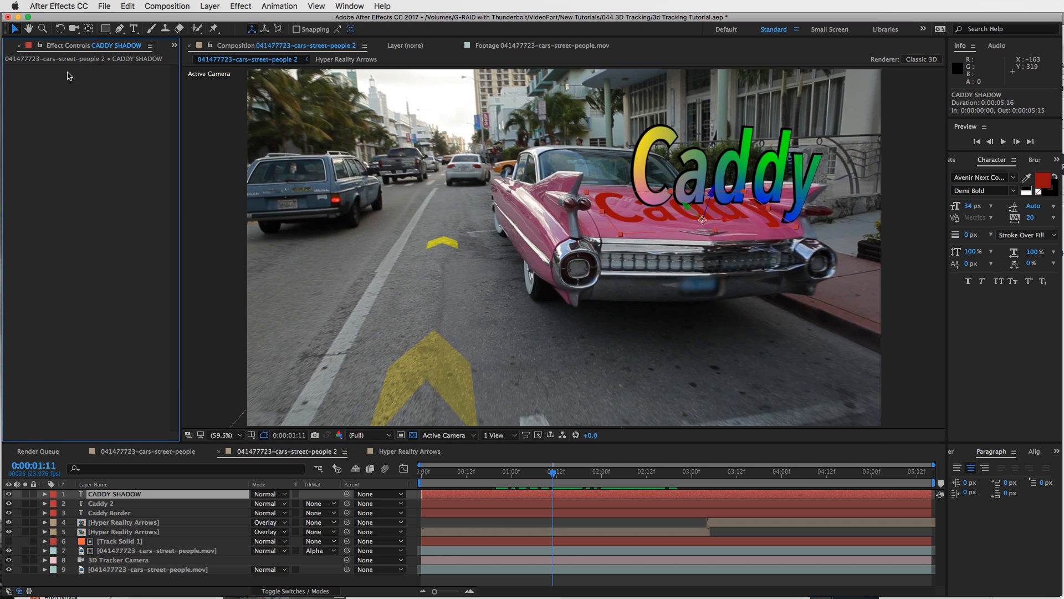
pyautogui.click(1045, 185)
pyautogui.moveTo(380, 143); pyautogui.dragTo(452, 244)
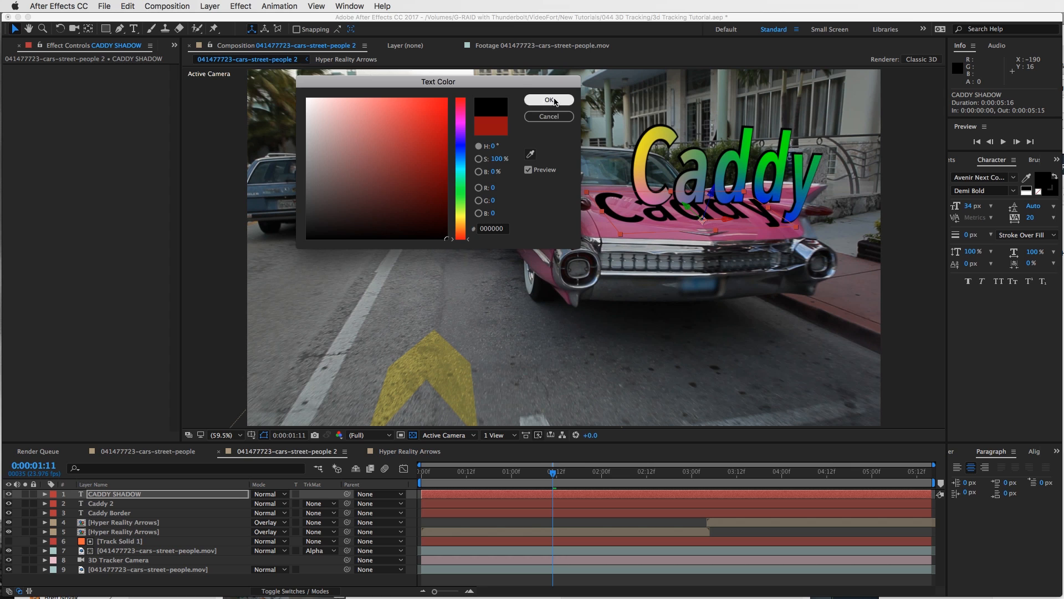
pyautogui.click(549, 100)
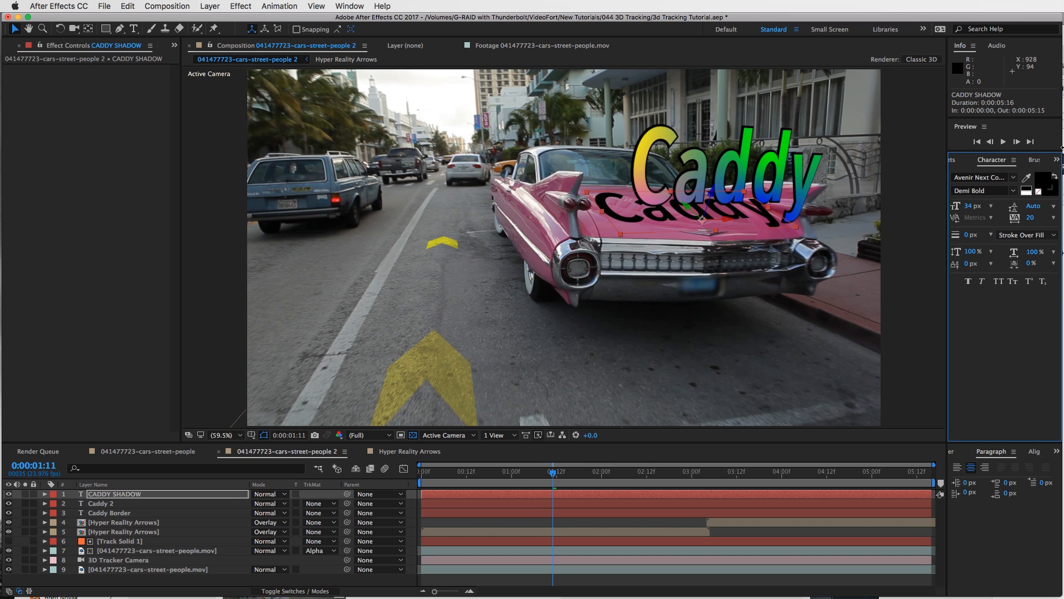
# - Find the Fast Blur (Legacy) effect, apply it to CADDY SHADOW, and set its Blurriness to 6
pyautogui.moveTo(1062, 147); pyautogui.dragTo(1063, 148)
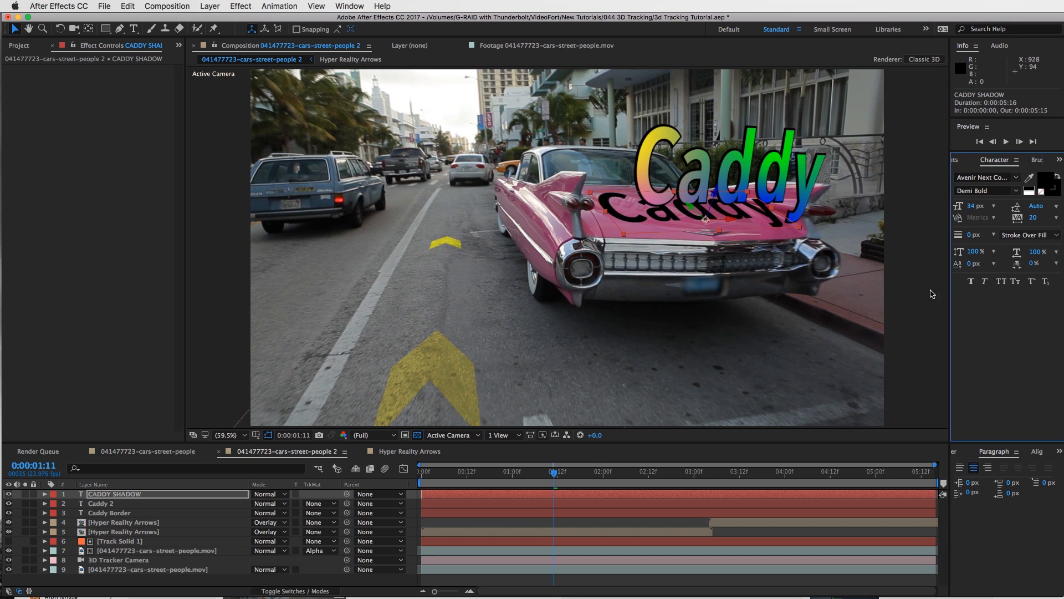
pyautogui.click(957, 162)
pyautogui.click(1011, 175)
pyautogui.write('fast')
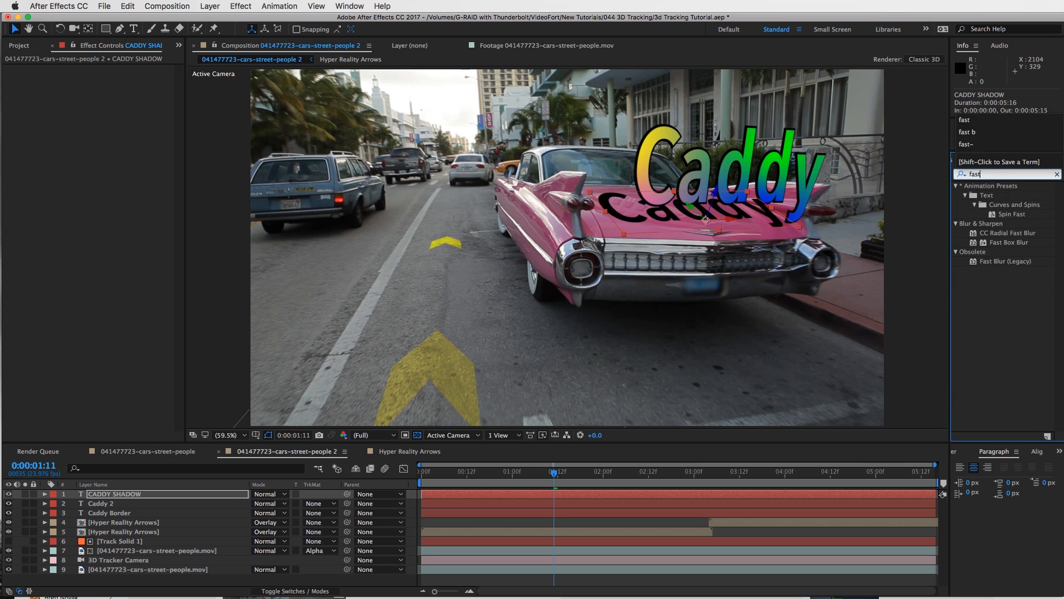
pyautogui.moveTo(1007, 264); pyautogui.dragTo(607, 497)
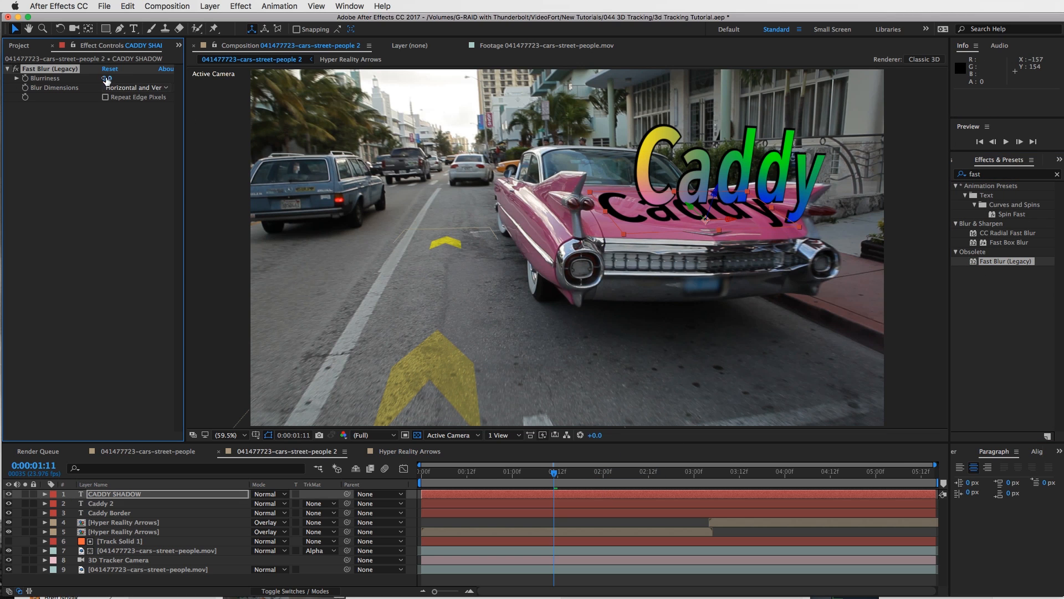
pyautogui.click(108, 78)
pyautogui.press('Return')
pyautogui.click(108, 78)
pyautogui.write('6')
pyautogui.press('Return')
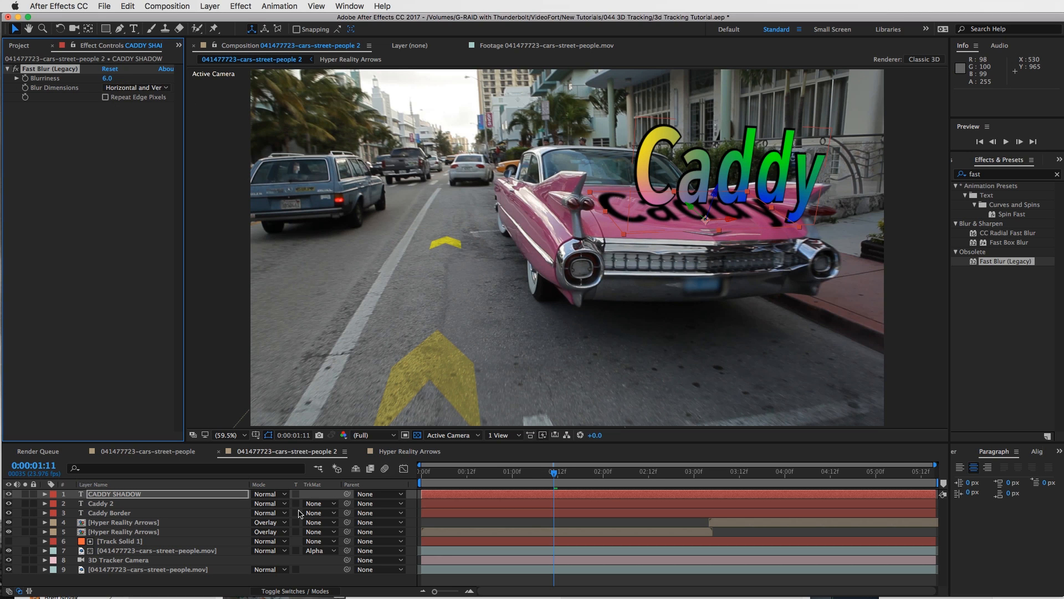
# - Lower the CADDY SHADOW layer's opacity, trying 50% before settling on 65%
pyautogui.press('t')
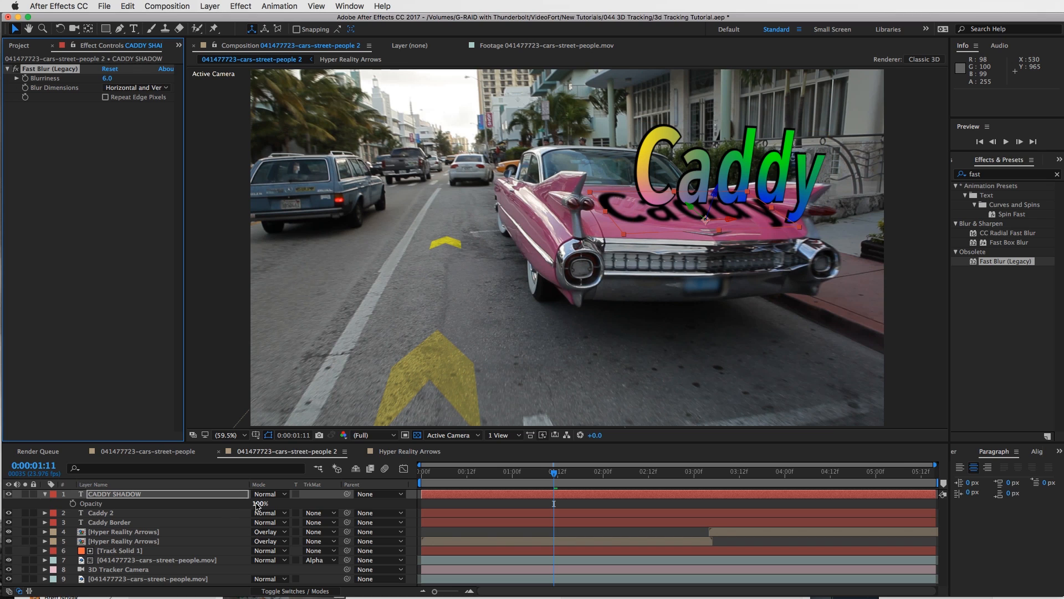
pyautogui.click(259, 504)
pyautogui.write('50')
pyautogui.press('Return')
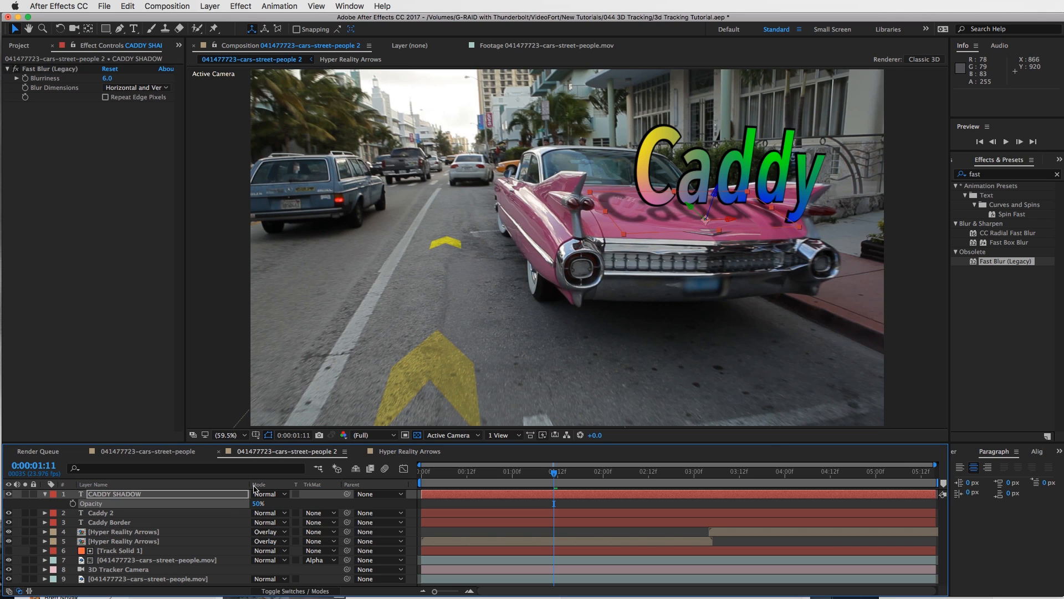
pyautogui.click(259, 503)
pyautogui.write('65')
pyautogui.press('Return')
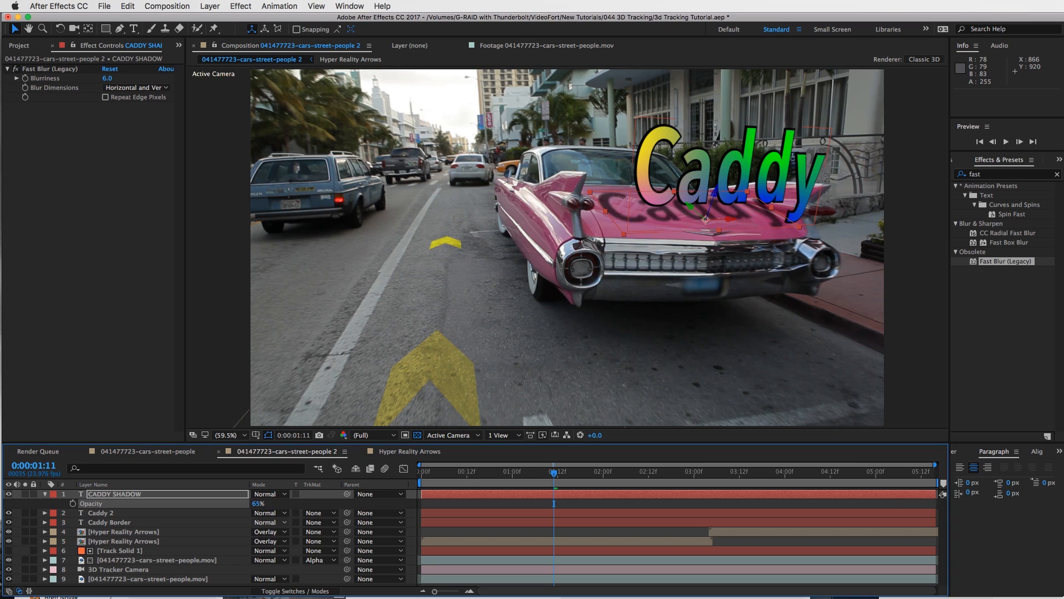
# - Review the shadow from the start, go to 0:00:02:05, duplicate the bottom street footage layer, and place the copy above all other layers
pyautogui.moveTo(554, 474); pyautogui.dragTo(439, 477)
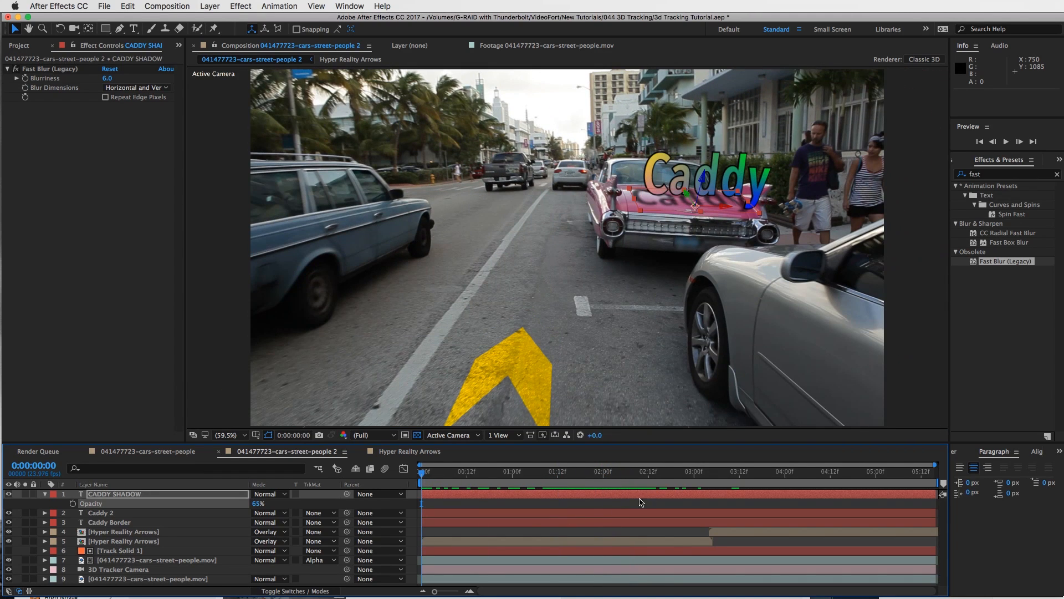
pyautogui.click(639, 505)
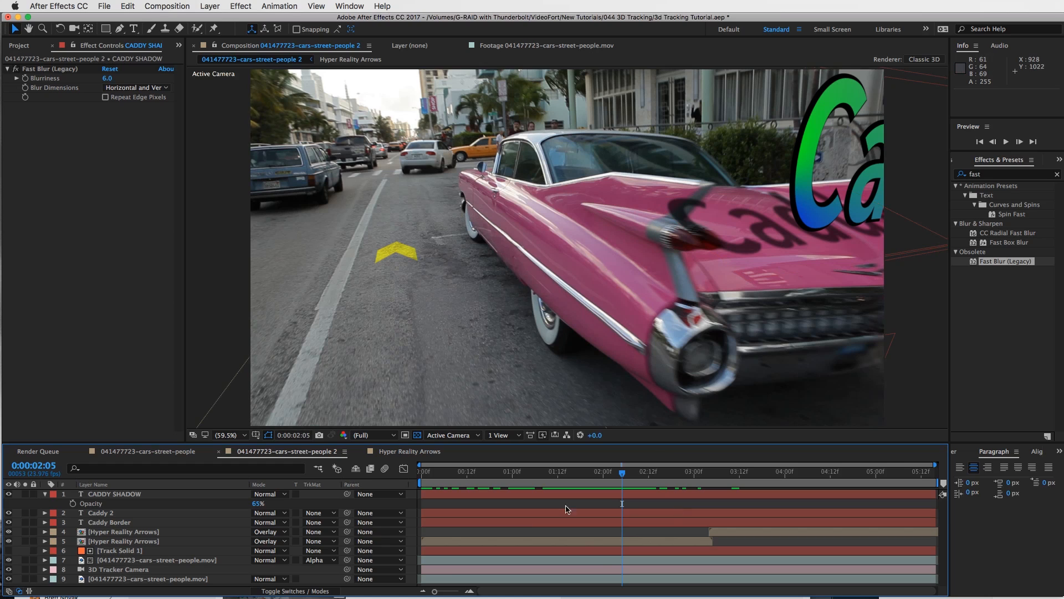
pyautogui.click(166, 579)
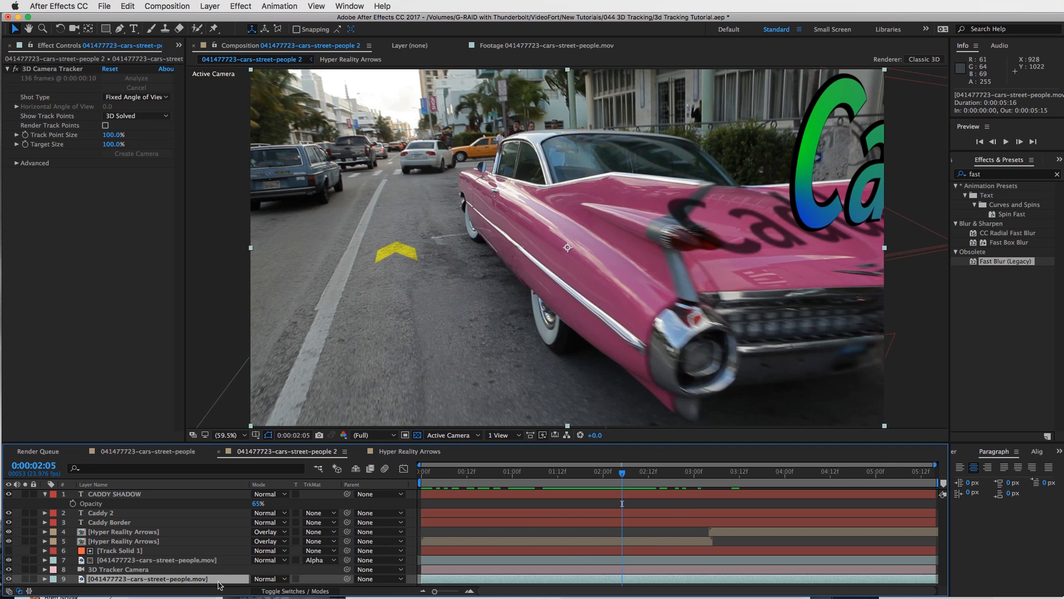
pyautogui.press('super+d')
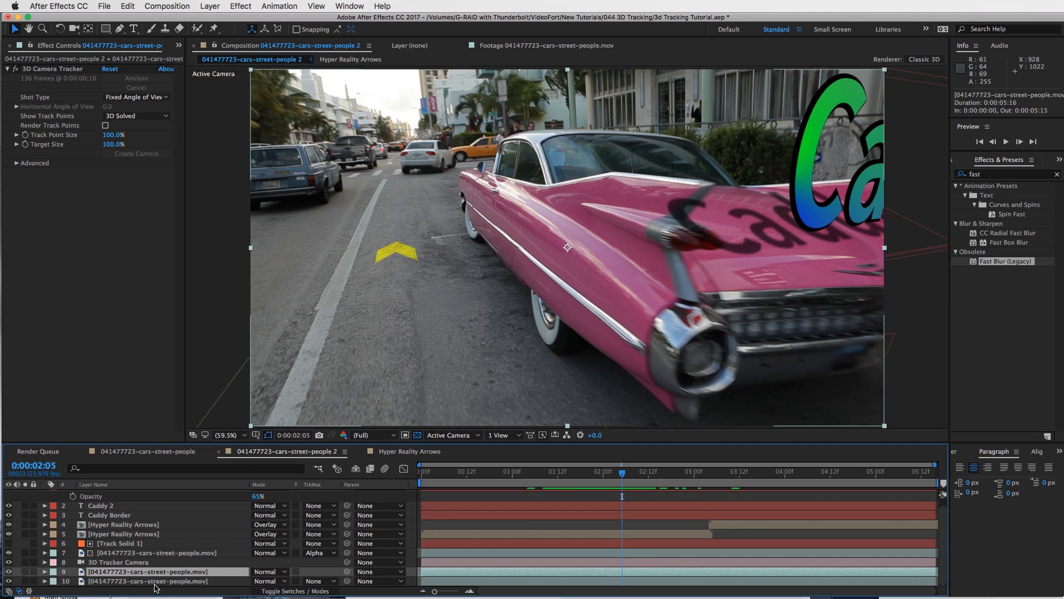
pyautogui.moveTo(187, 575); pyautogui.dragTo(183, 495)
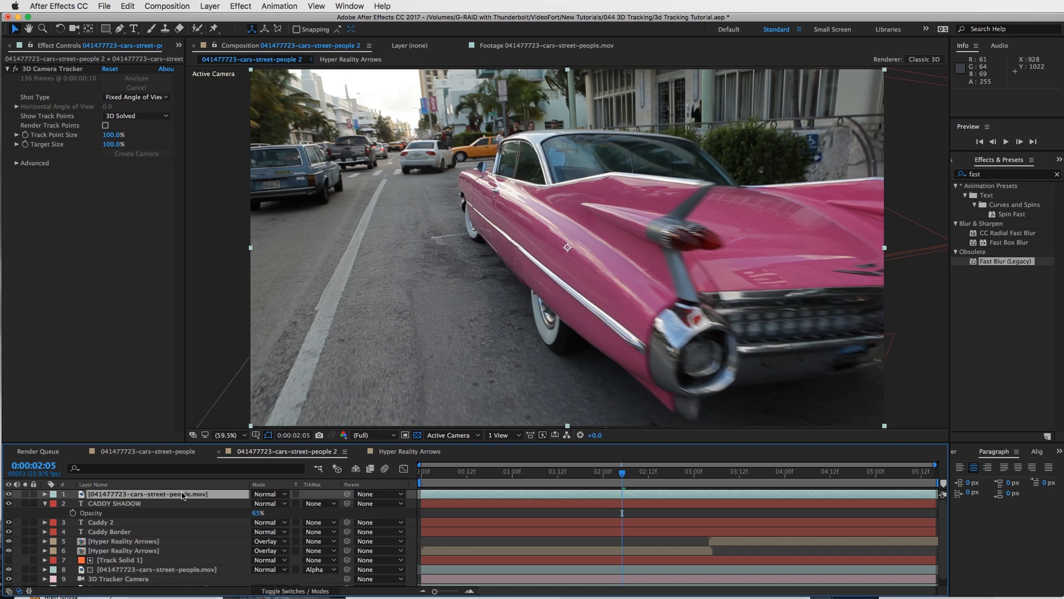
# - Remove the 3D Camera Tracker effect from the footage copy and rename that layer "Caddy FIN Matte"
pyautogui.click(67, 71)
pyautogui.press('Delete')
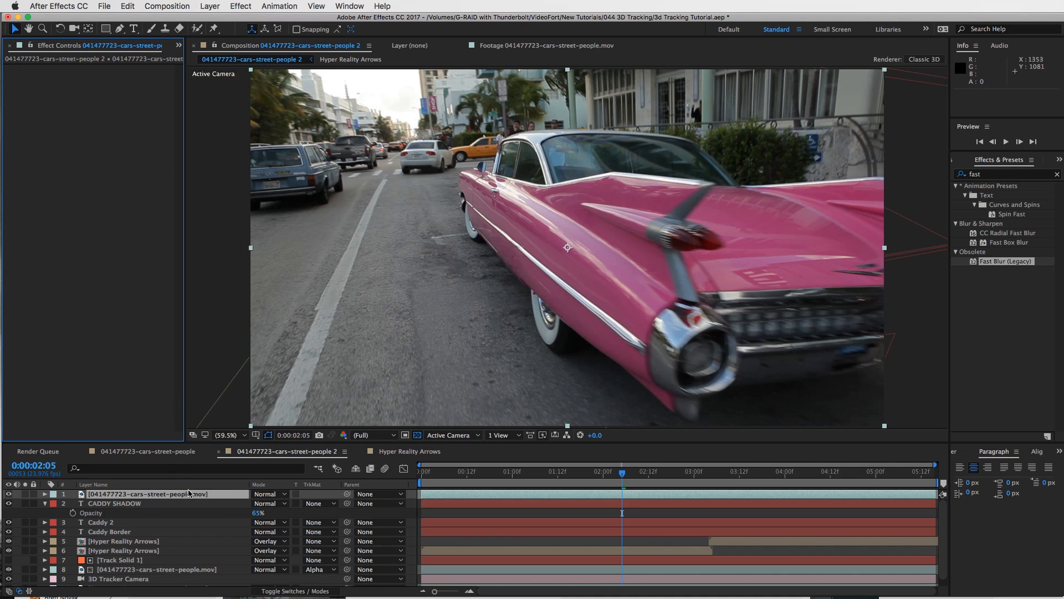
pyautogui.click(189, 494)
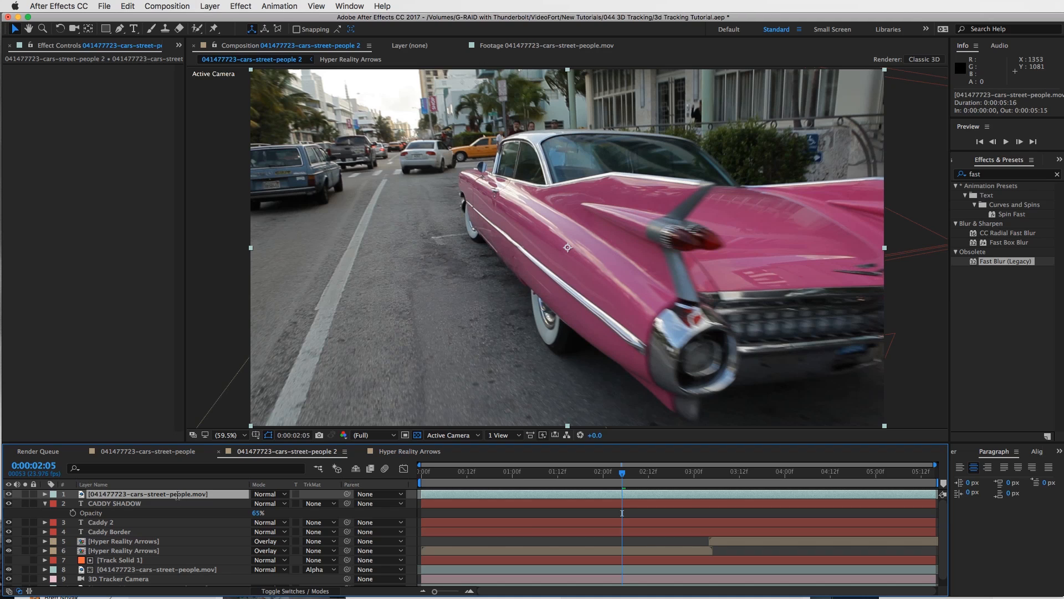
pyautogui.press('Return')
pyautogui.write('Caddy FIN Mat')
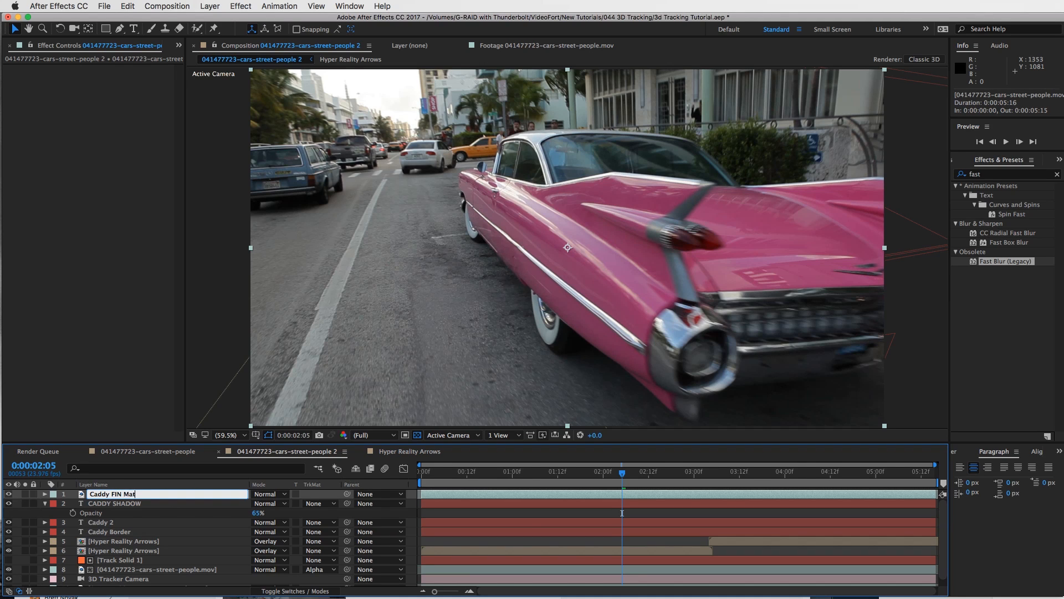
pyautogui.press('Return')
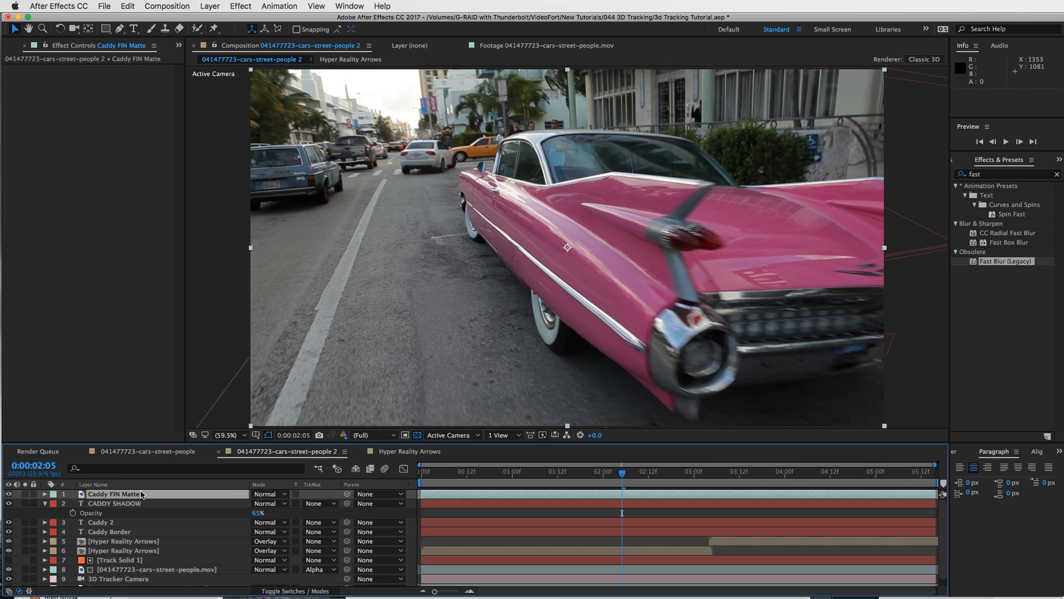
# - Draw a closed Pen mask on Caddy FIN Matte around the pink car's near tail fin, tail light, round bumper light and side body
pyautogui.click(141, 494)
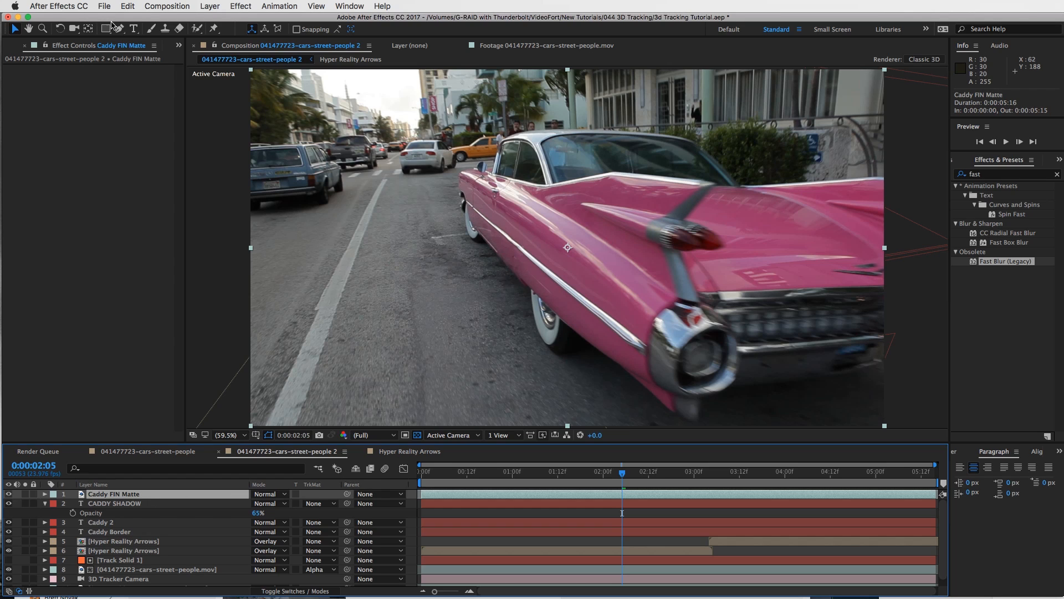
pyautogui.click(120, 29)
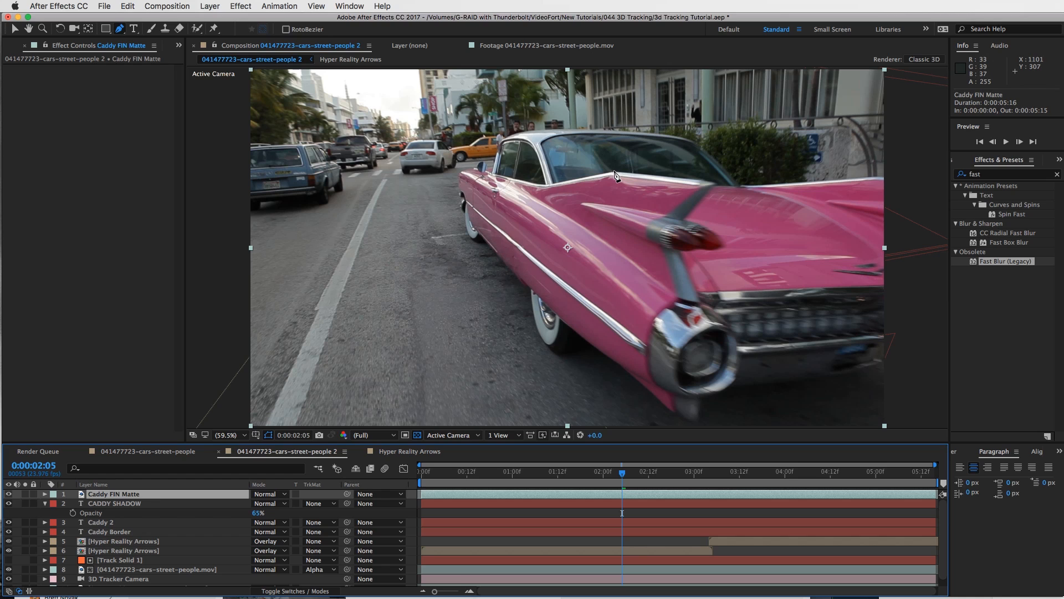
pyautogui.click(616, 176)
pyautogui.press('/')
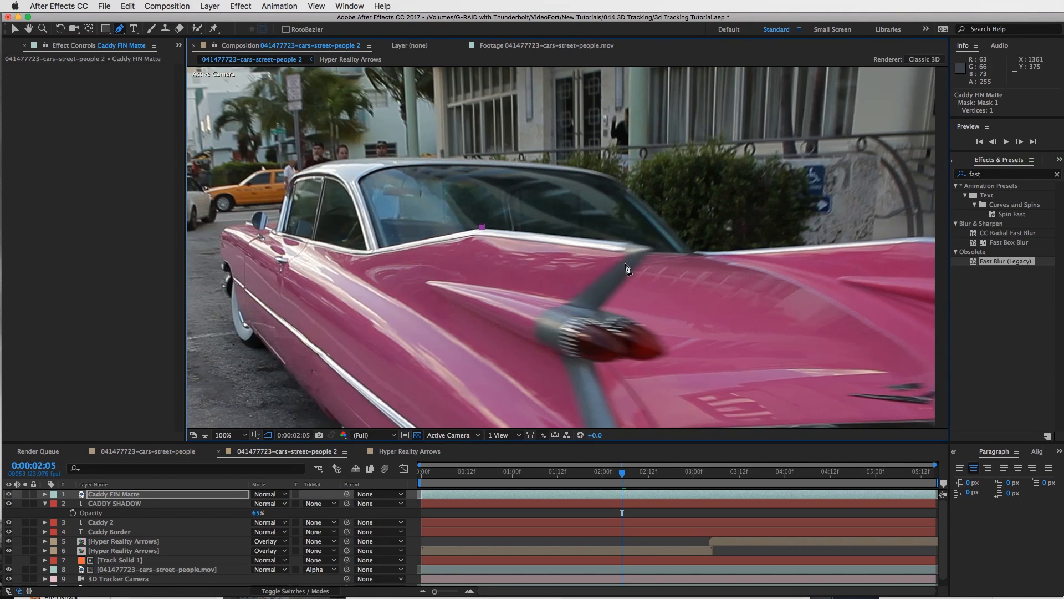
pyautogui.click(653, 248)
pyautogui.click(600, 309)
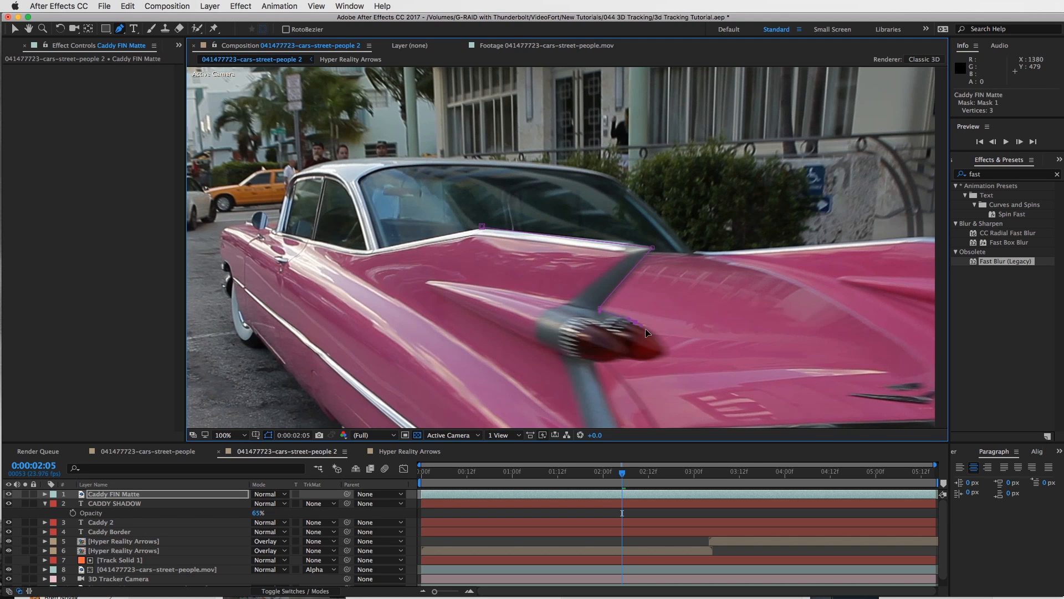
pyautogui.click(668, 357)
pyautogui.moveTo(658, 400); pyautogui.dragTo(586, 235)
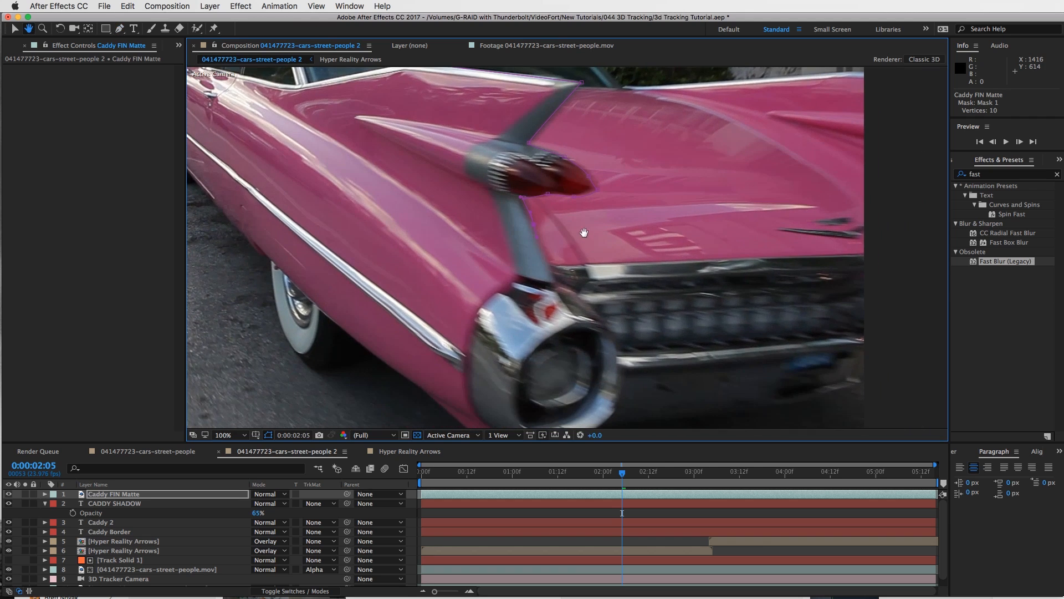
pyautogui.click(600, 323)
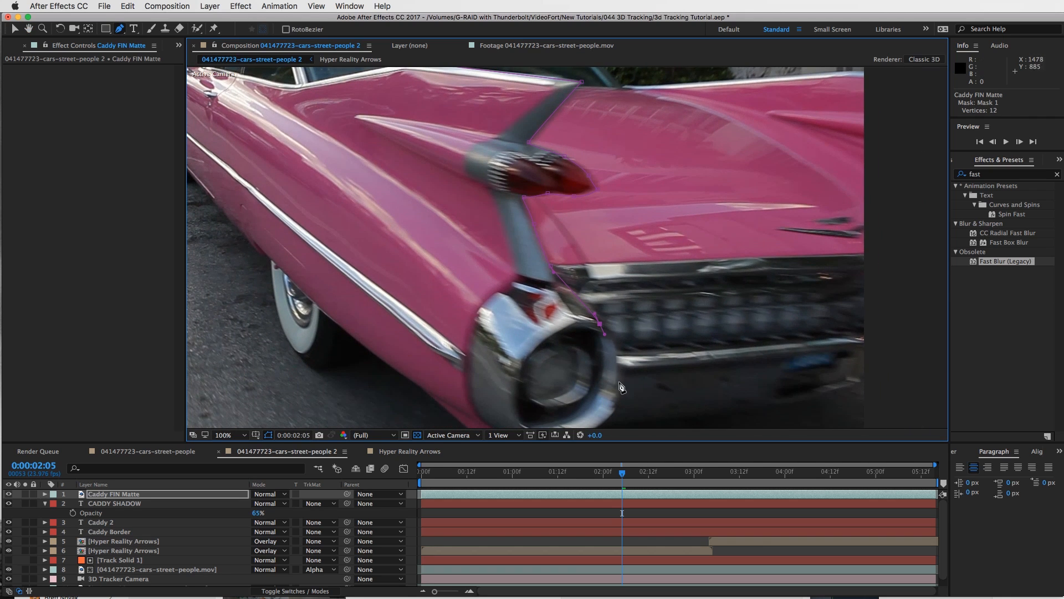
pyautogui.press(',')
pyautogui.moveTo(546, 339); pyautogui.dragTo(539, 331)
pyautogui.moveTo(474, 288); pyautogui.dragTo(463, 276)
pyautogui.click(406, 226)
pyautogui.click(376, 193)
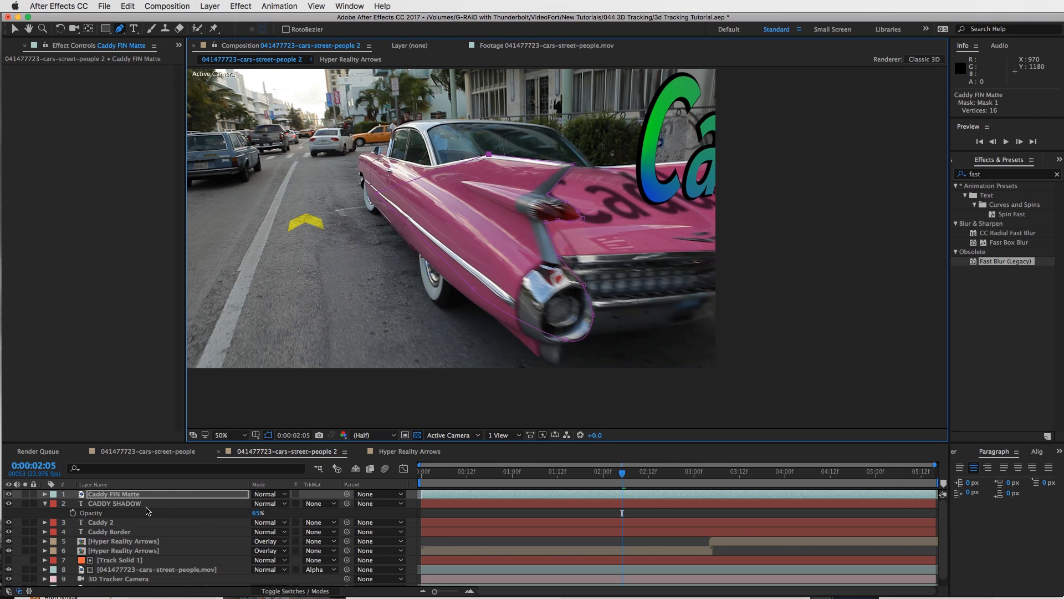
# - Reveal the mask properties of Caddy FIN Matte and set Mask 1's feather to 4 pixels
pyautogui.press('m')
pyautogui.press('m')
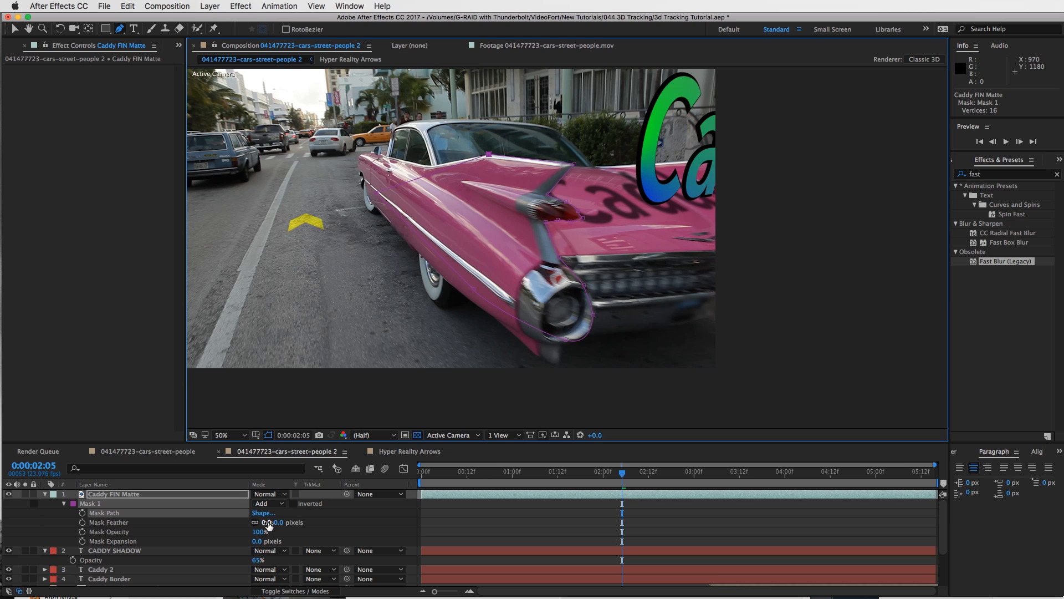
pyautogui.click(268, 523)
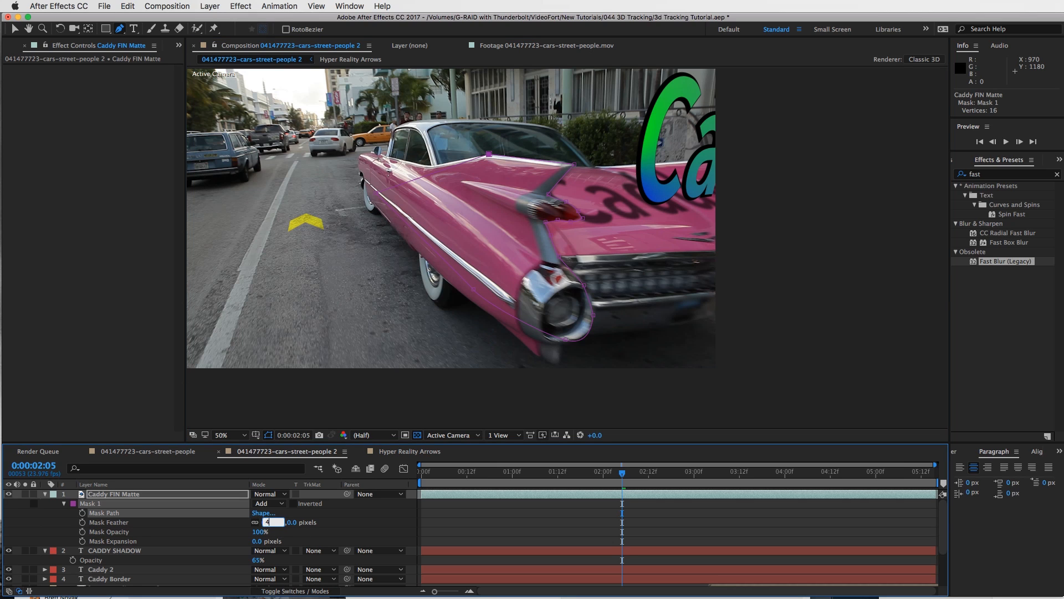
pyautogui.press('Return')
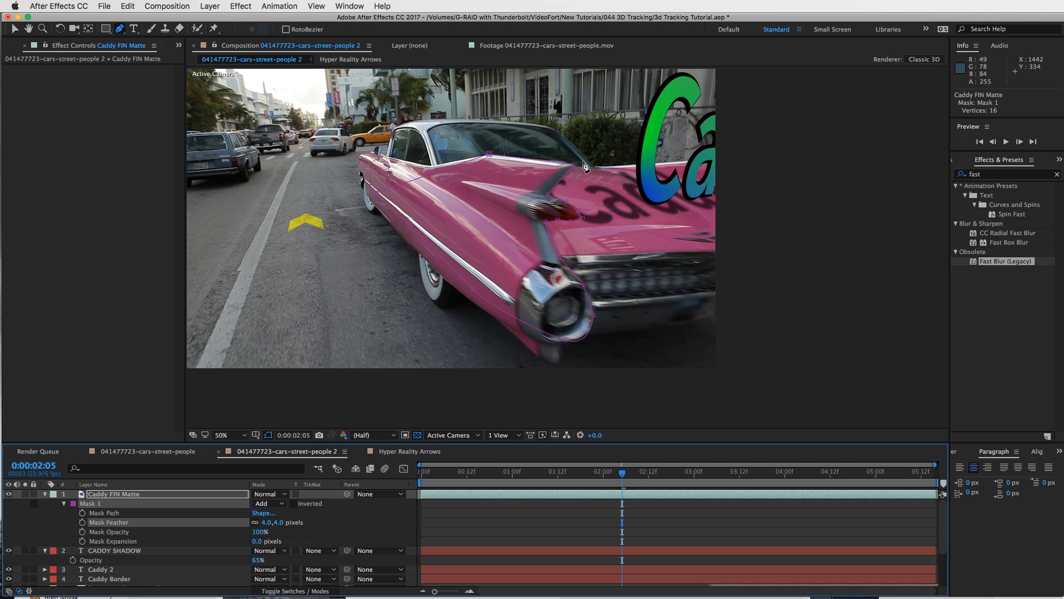
# - Start keyframing Mask 1's path at 0:00:02:05, go to 0:00:02:09 and shift the whole mask onto the tail fin's new position
pyautogui.press('v')
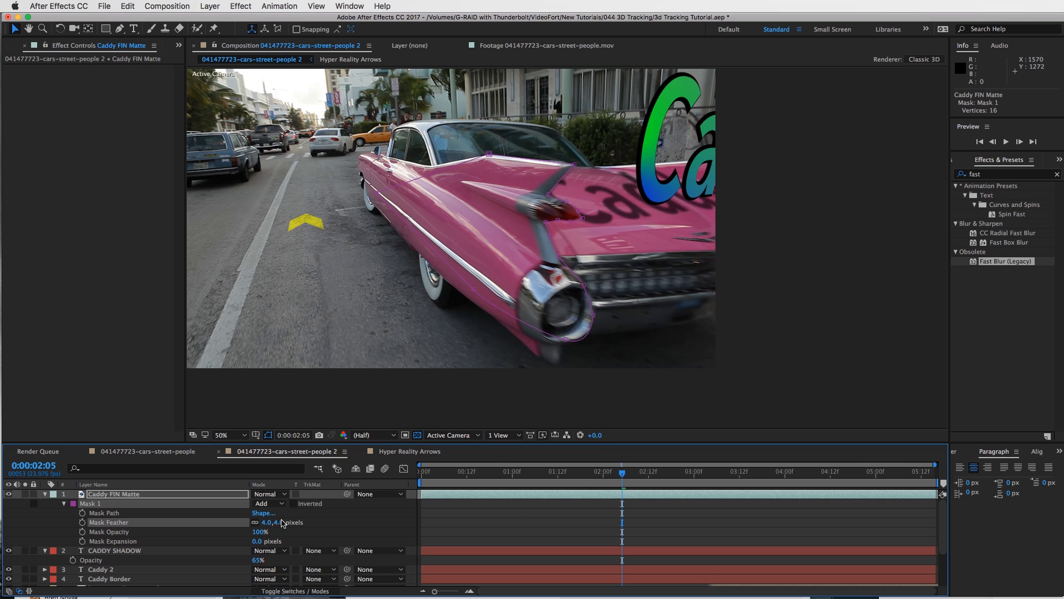
pyautogui.click(82, 514)
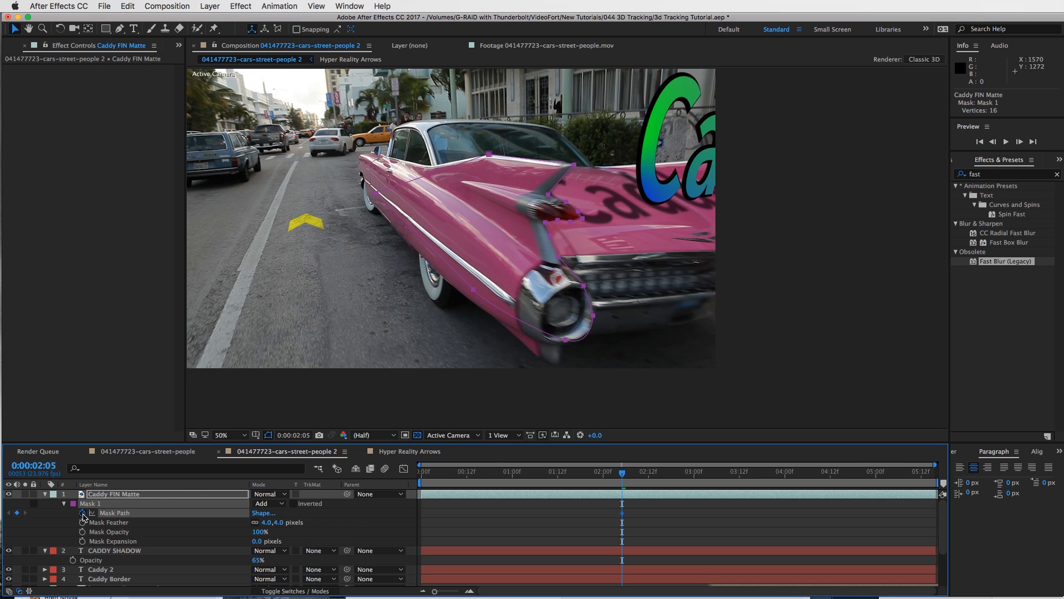
pyautogui.moveTo(623, 474); pyautogui.dragTo(637, 474)
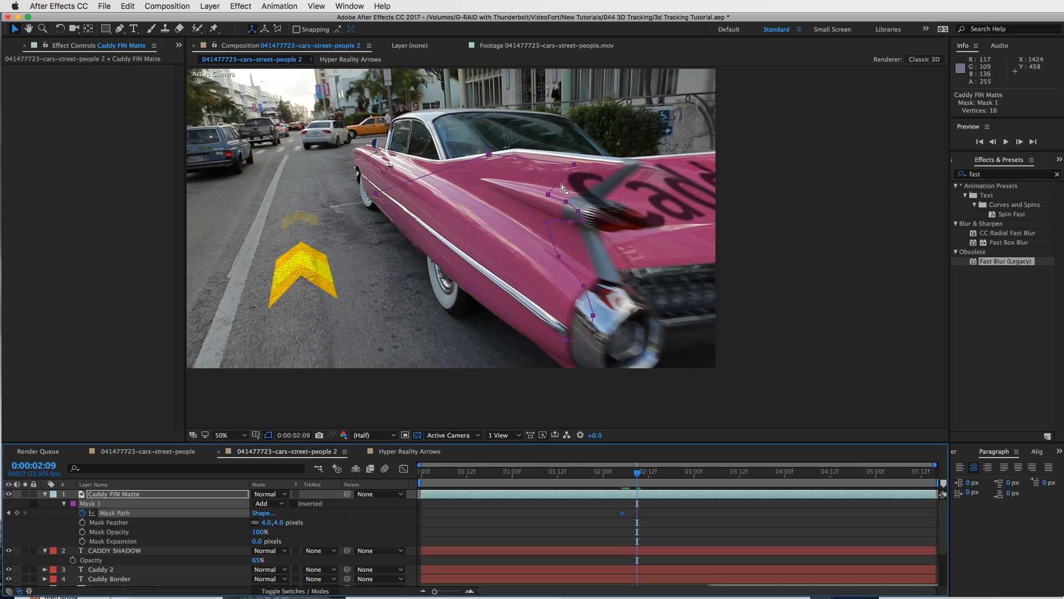
pyautogui.moveTo(576, 167); pyautogui.dragTo(642, 164)
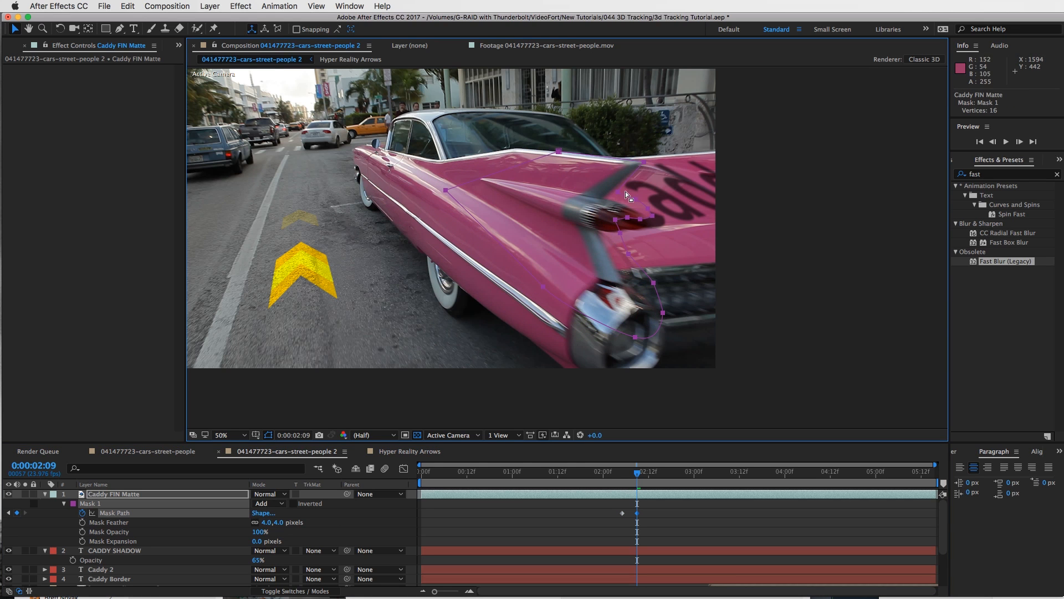
# - Move the mask point between the fin and the tail light to the base of the fin at 0:00:02:09
pyautogui.press('.')
pyautogui.moveTo(677, 158); pyautogui.dragTo(591, 224)
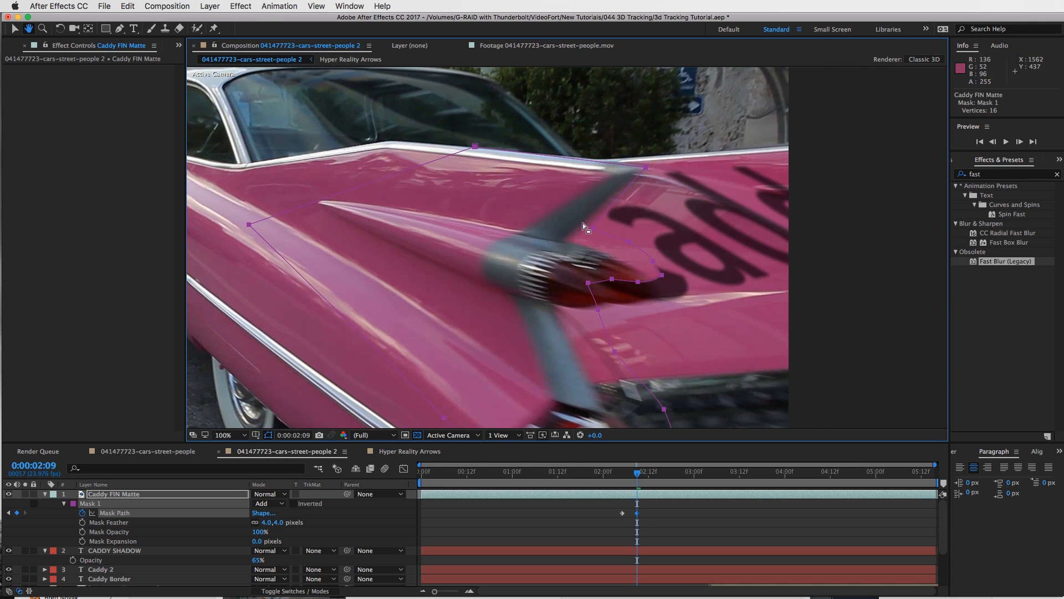
pyautogui.click(592, 224)
pyautogui.click(583, 234)
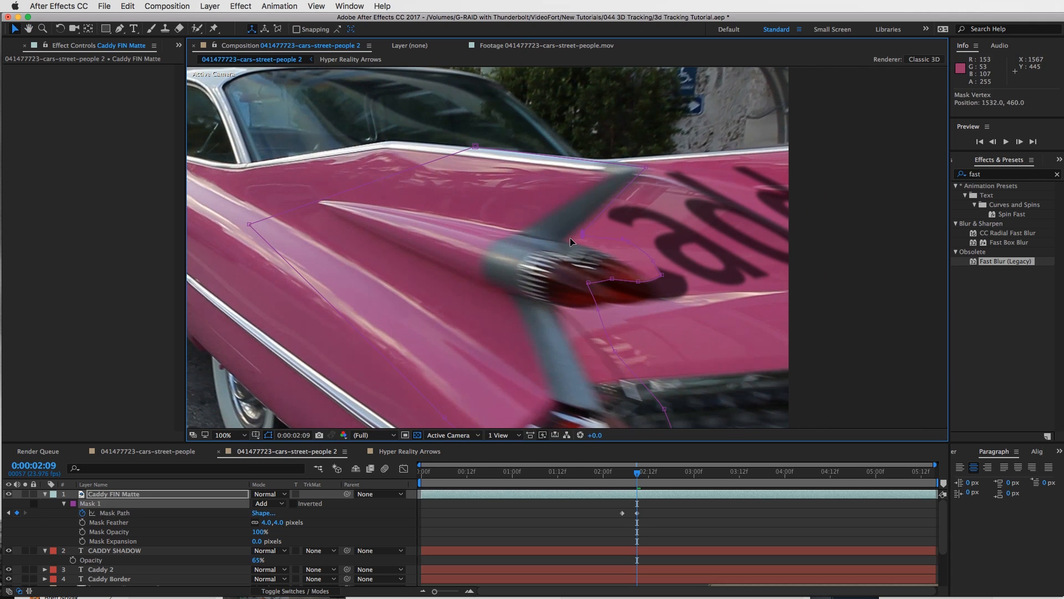
pyautogui.moveTo(566, 238); pyautogui.dragTo(568, 241)
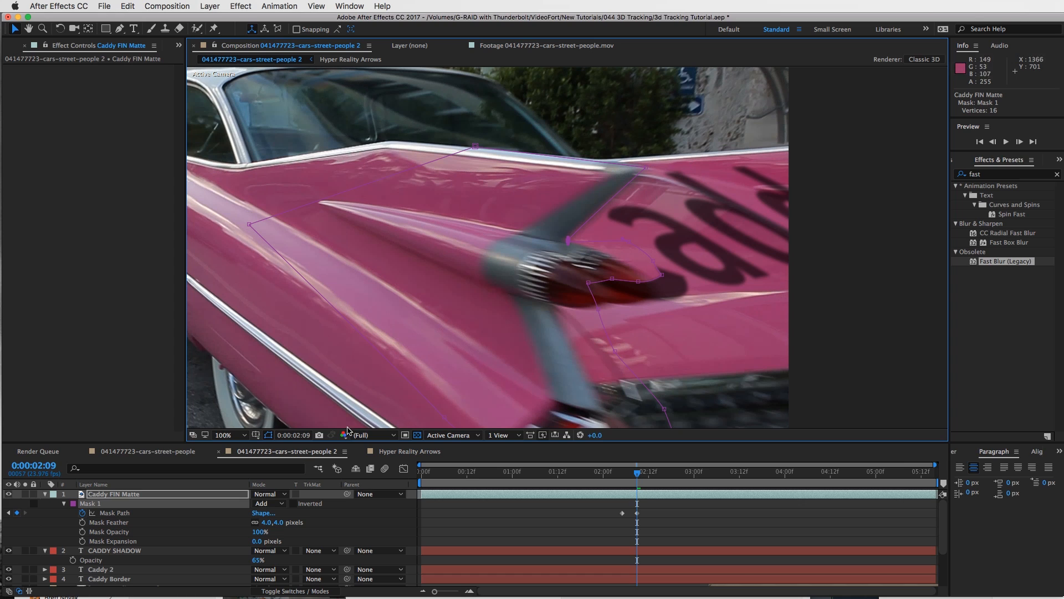
# - Change Mask 1's outline color to bright green (55FF8B)
pyautogui.click(74, 504)
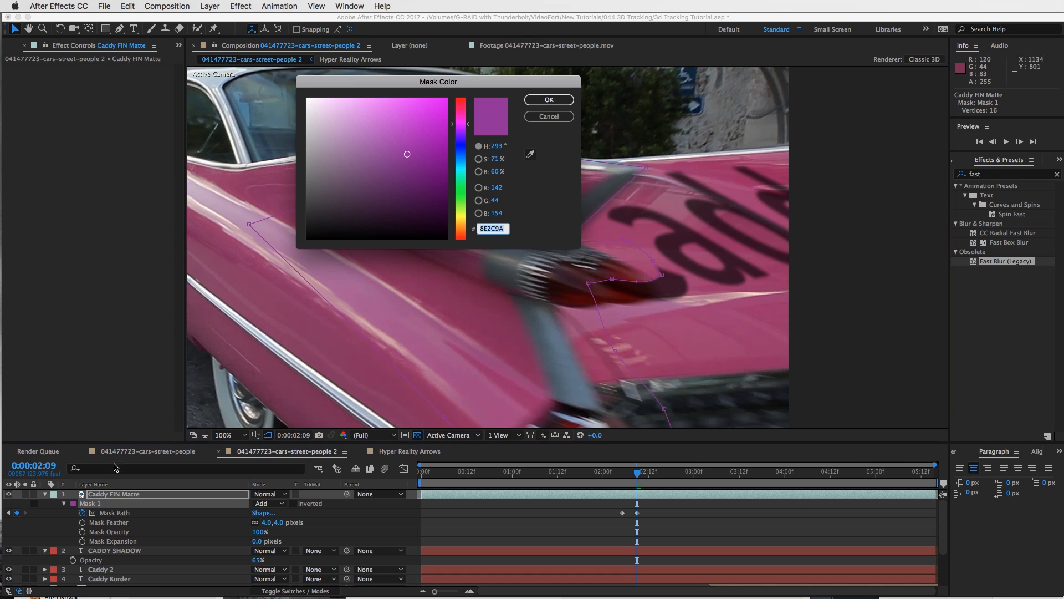
pyautogui.moveTo(460, 195); pyautogui.dragTo(460, 185)
pyautogui.moveTo(425, 120); pyautogui.dragTo(402, 88)
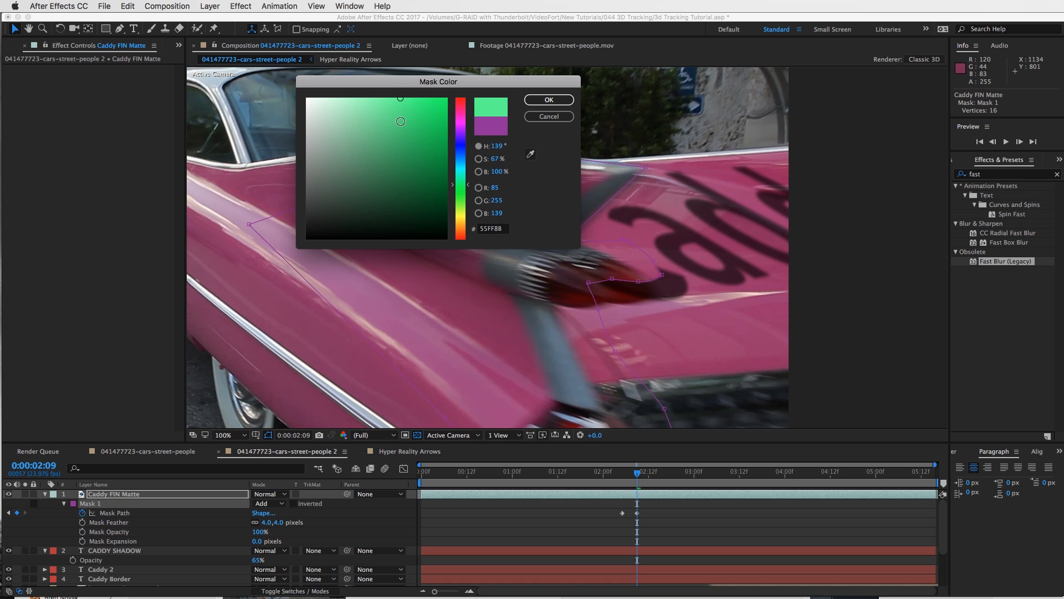
pyautogui.click(543, 108)
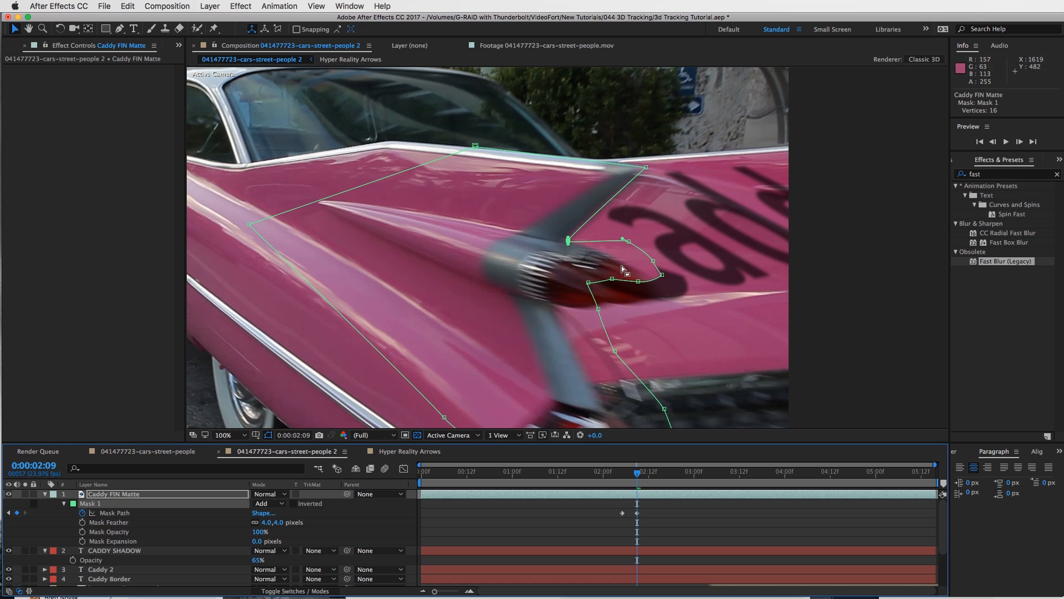
# - Reshape the mask points at 0:00:02:09 to hug the red tail light and the grey strut below it
pyautogui.click(629, 242)
pyautogui.moveTo(629, 243); pyautogui.dragTo(654, 292)
pyautogui.click(653, 260)
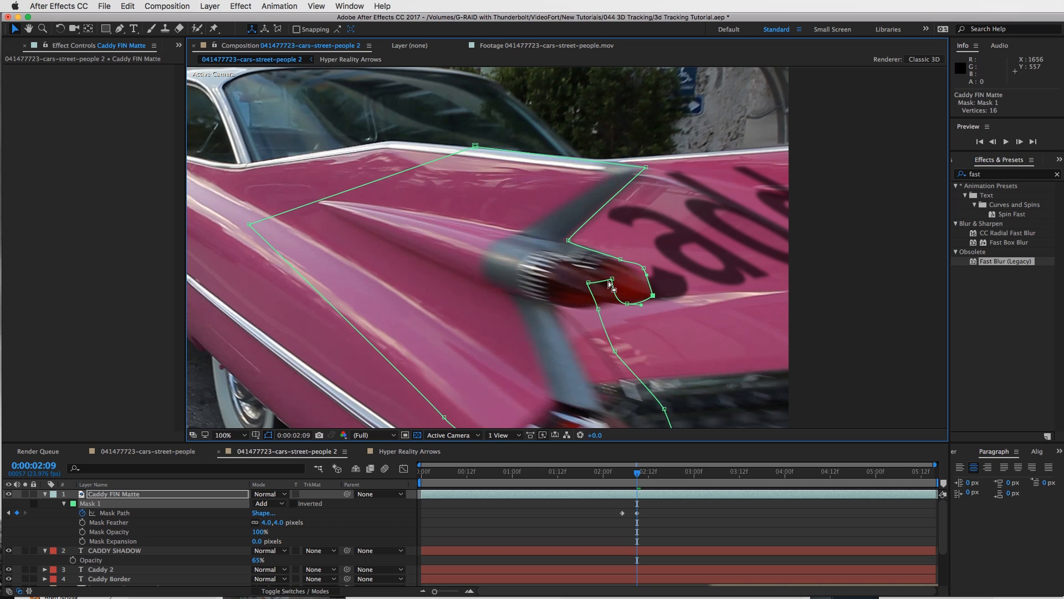
pyautogui.moveTo(589, 284); pyautogui.dragTo(578, 355)
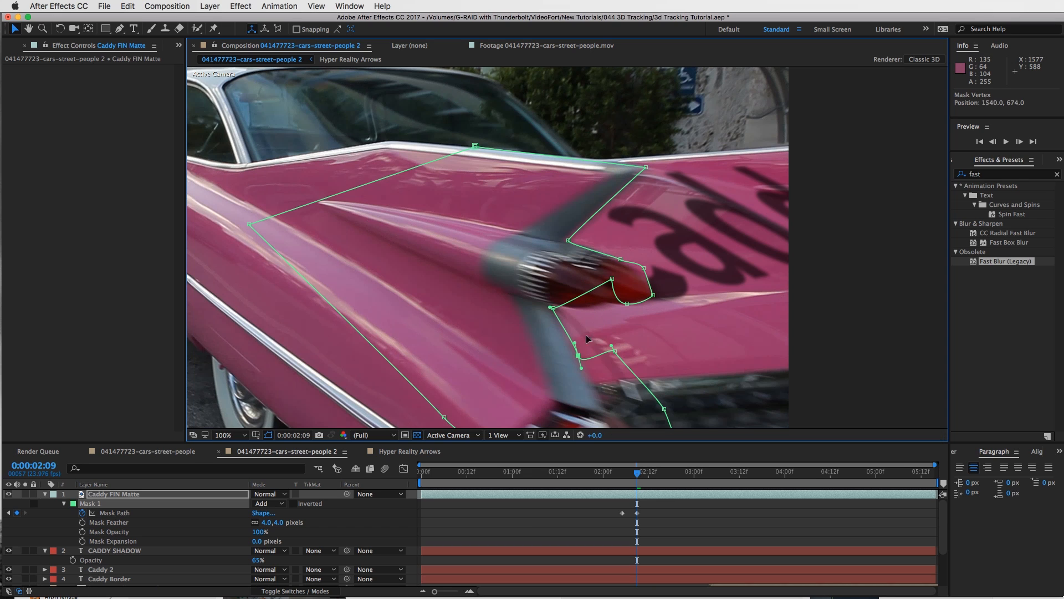
pyautogui.moveTo(613, 281); pyautogui.dragTo(655, 299)
pyautogui.click(645, 269)
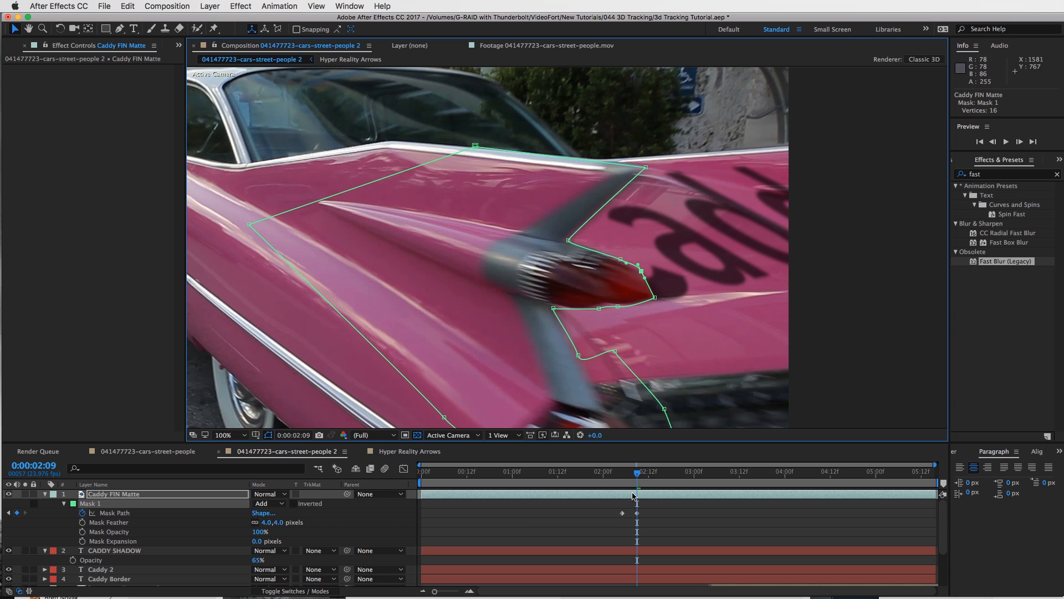
# - Go to 0:00:02:12 and shift the entire Mask 1 path to follow the tail fin
pyautogui.moveTo(639, 475); pyautogui.dragTo(651, 475)
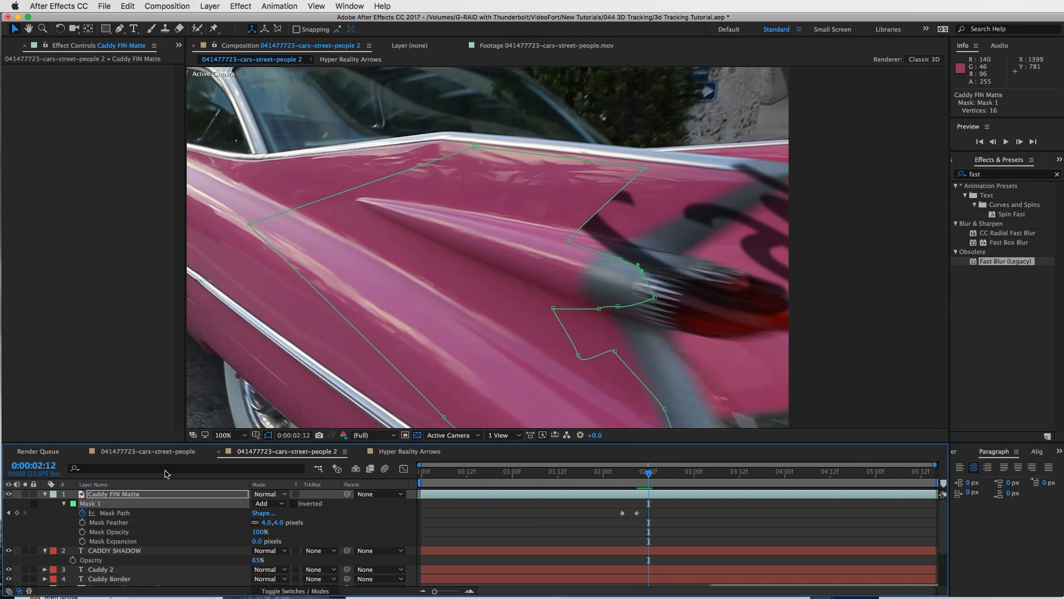
pyautogui.click(128, 514)
pyautogui.moveTo(662, 301); pyautogui.dragTo(781, 314)
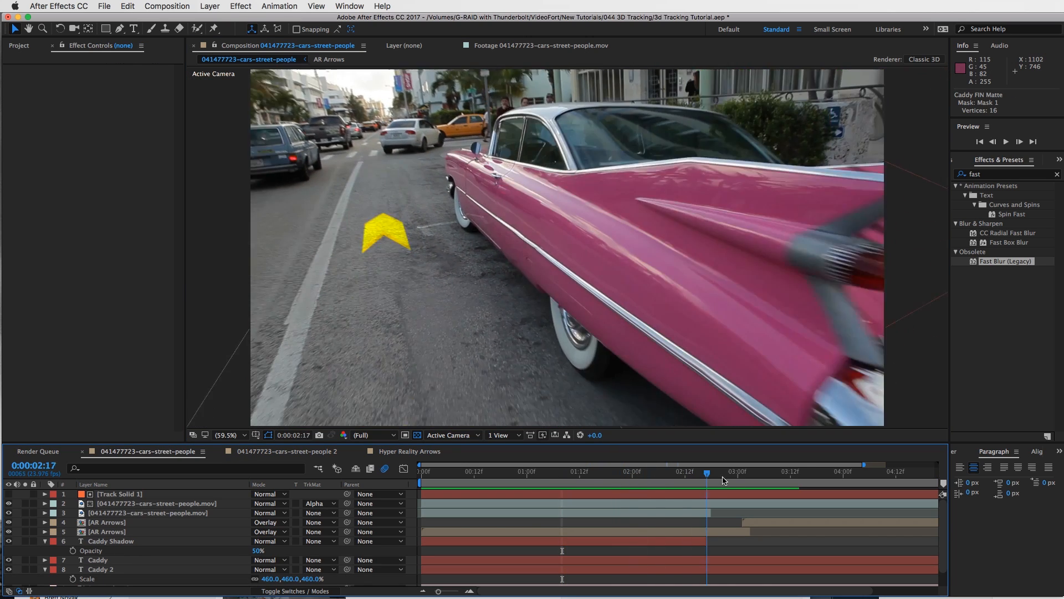
# - Scrub and play the finished 041477723-cars-street-people composition to examine the Caddy label, its shadow behind the fin and the road arrows
pyautogui.moveTo(769, 485); pyautogui.dragTo(522, 475)
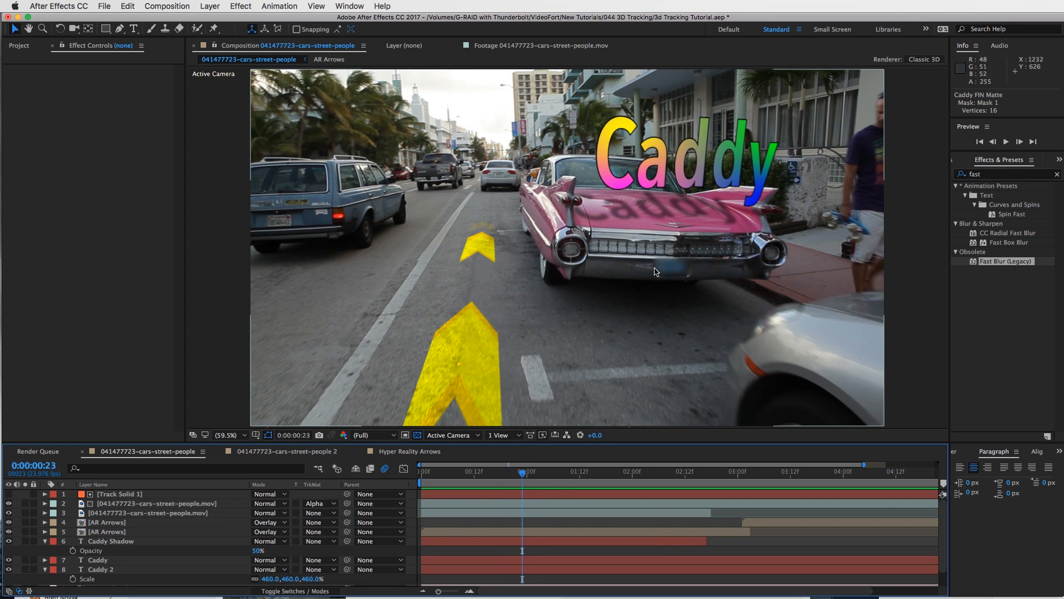
pyautogui.moveTo(511, 478); pyautogui.dragTo(500, 476)
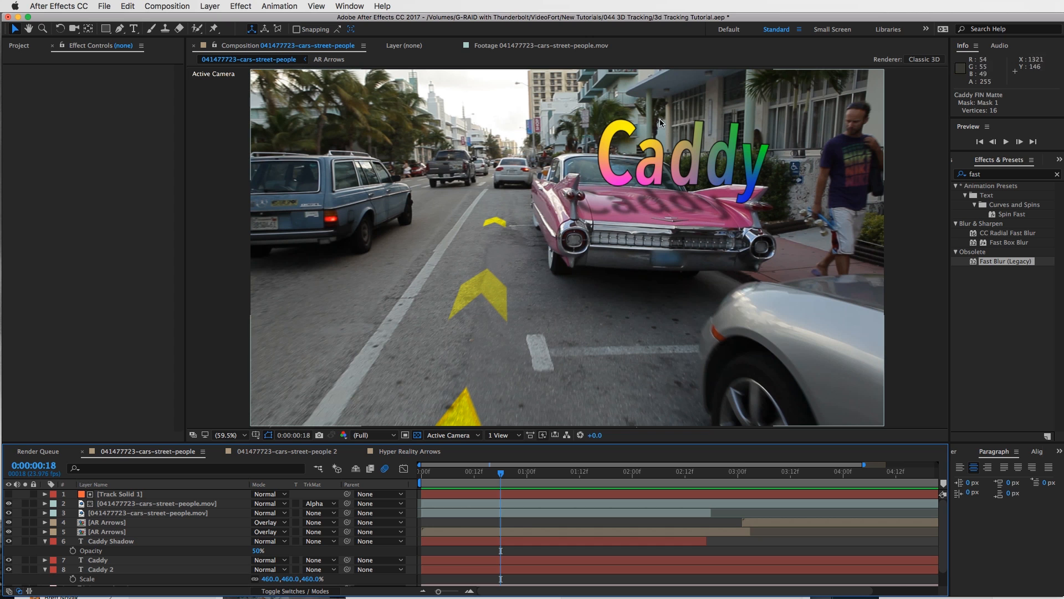
pyautogui.press('space')
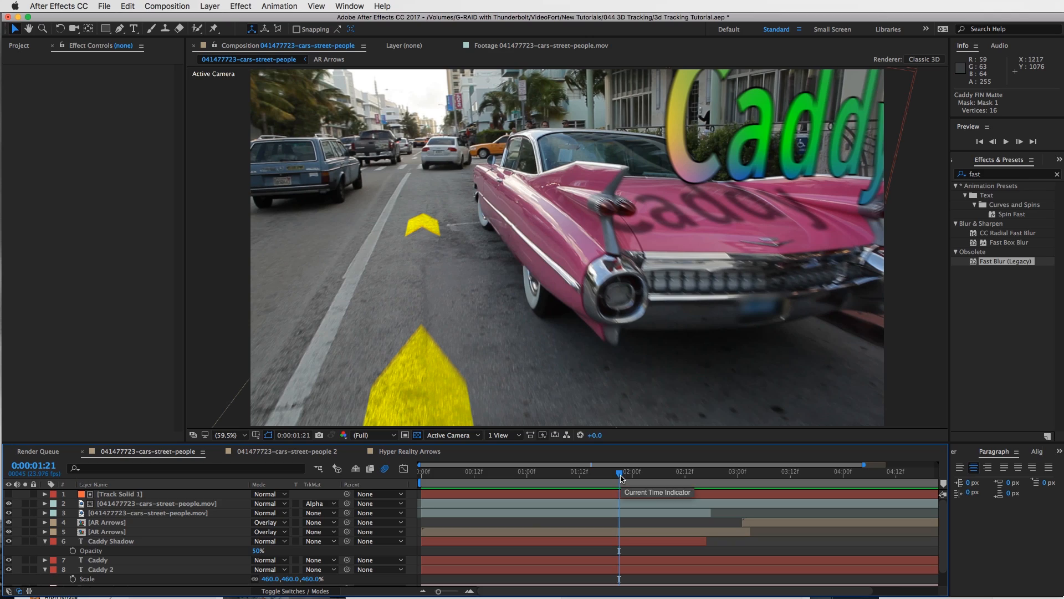
pyautogui.moveTo(621, 478); pyautogui.dragTo(507, 474)
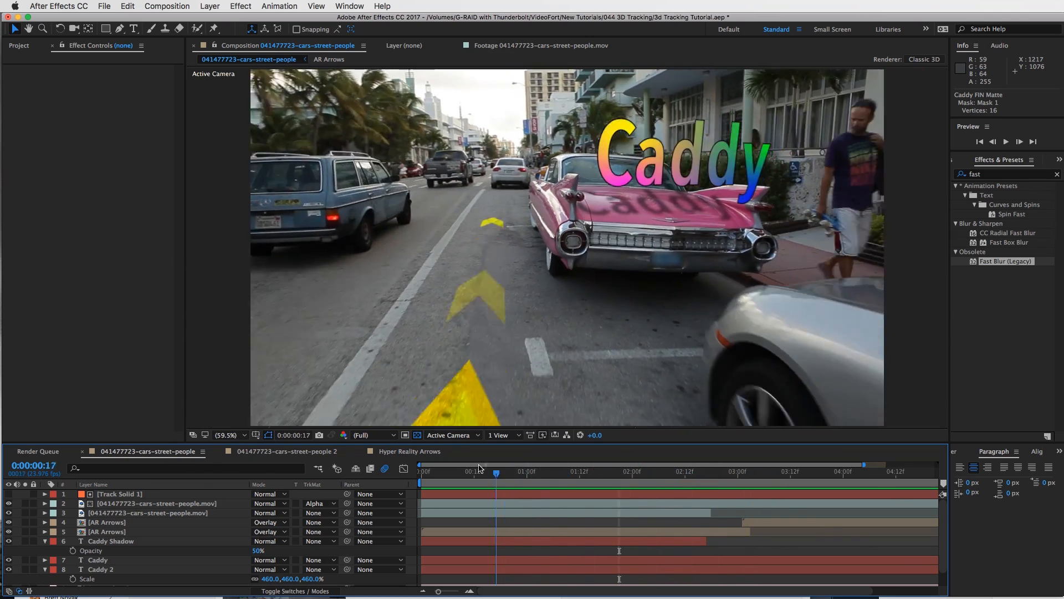